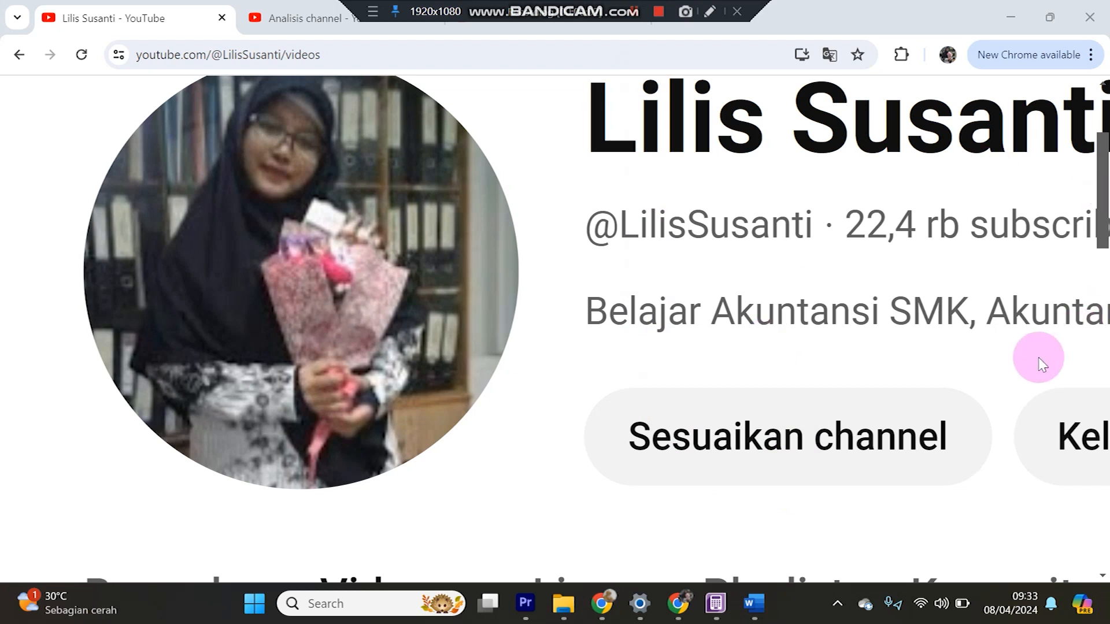
Look over the YouTube channel's header and its most recent accounting tutorial videos.
click(819, 184)
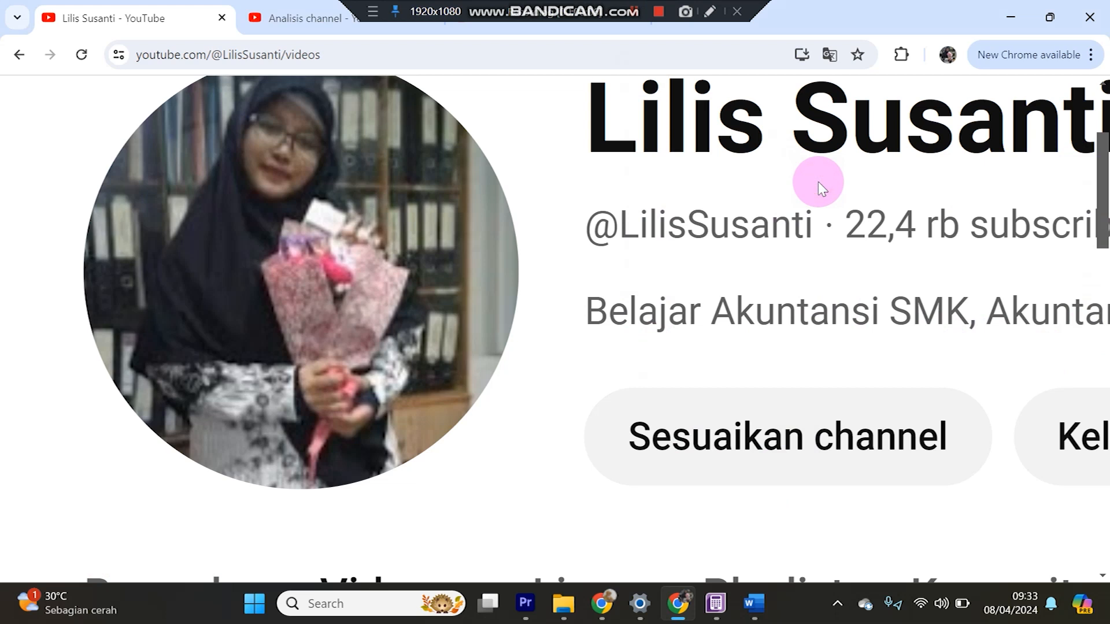
scroll(817, 181, right, 2)
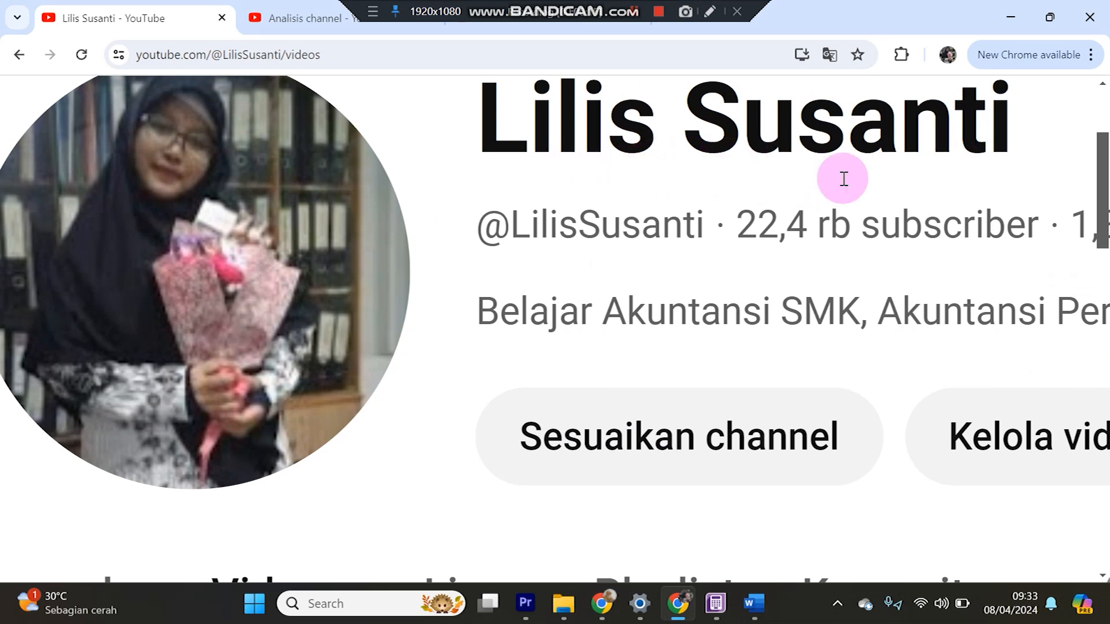
scroll(421, 381, down, 10)
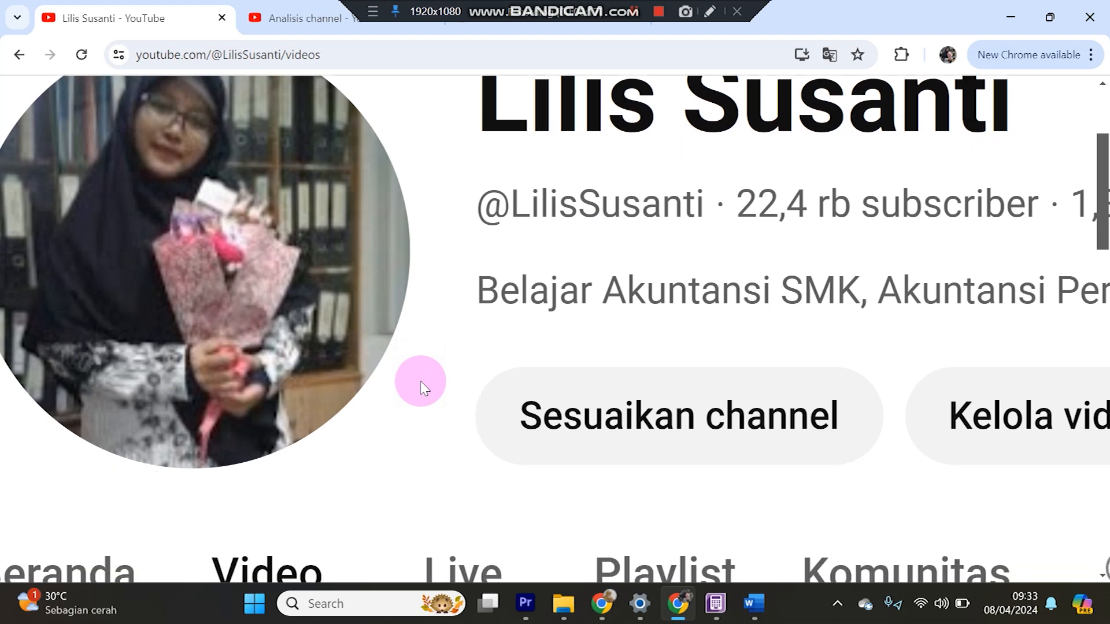
scroll(373, 300, down, 1)
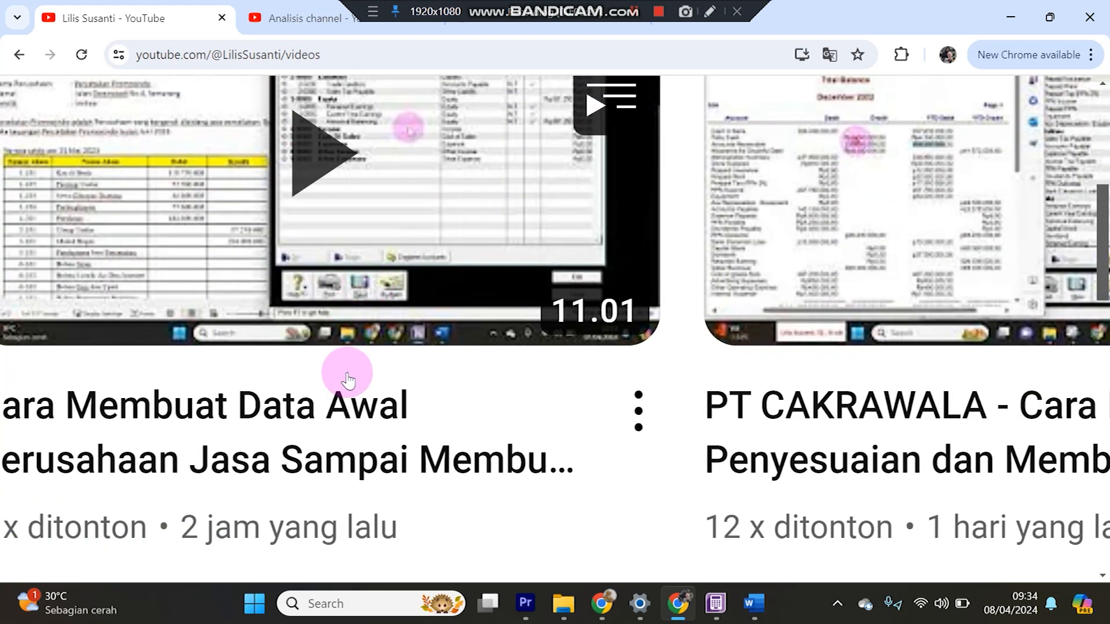
scroll(347, 380, left, 2)
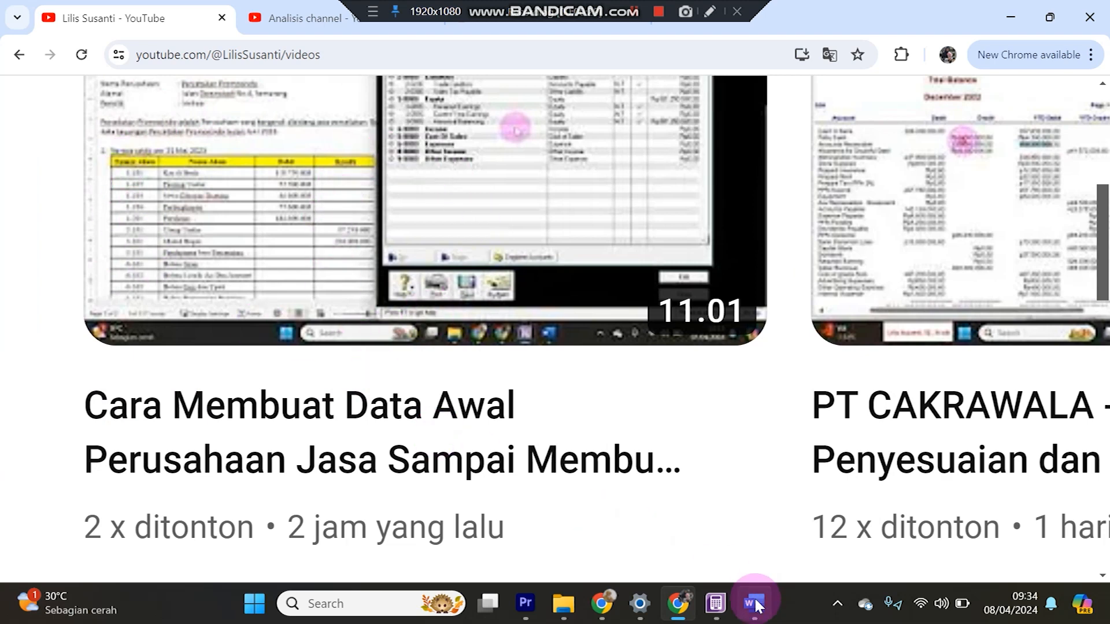
Switch to ABSS Accounting, bring up the June 2023 transactions in Word beside it, and close the accounts list.
click(711, 574)
click(804, 186)
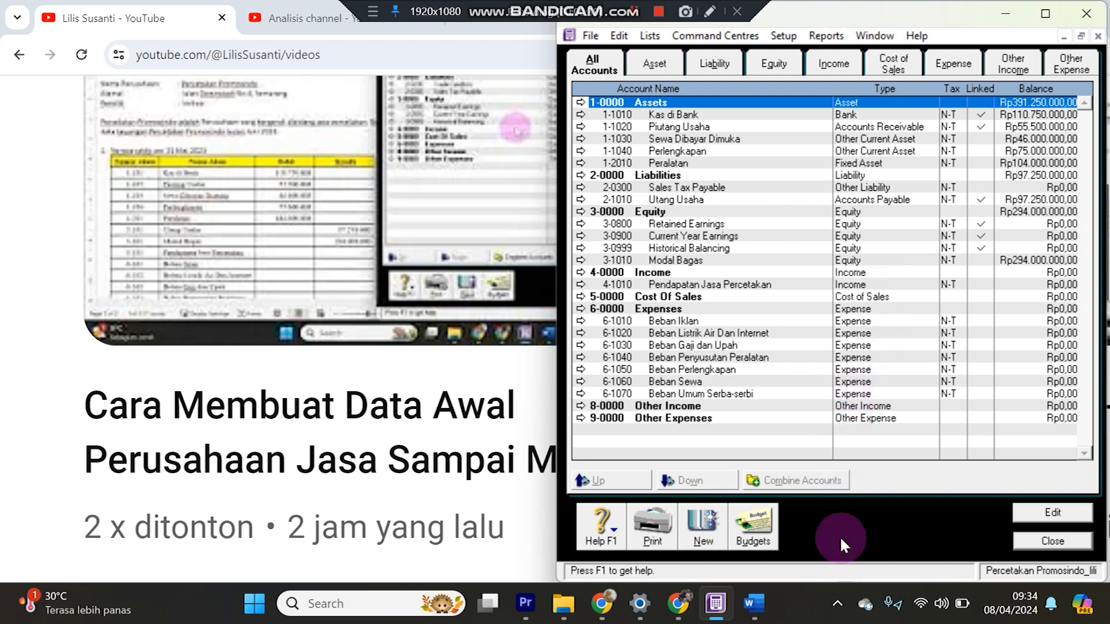
click(755, 603)
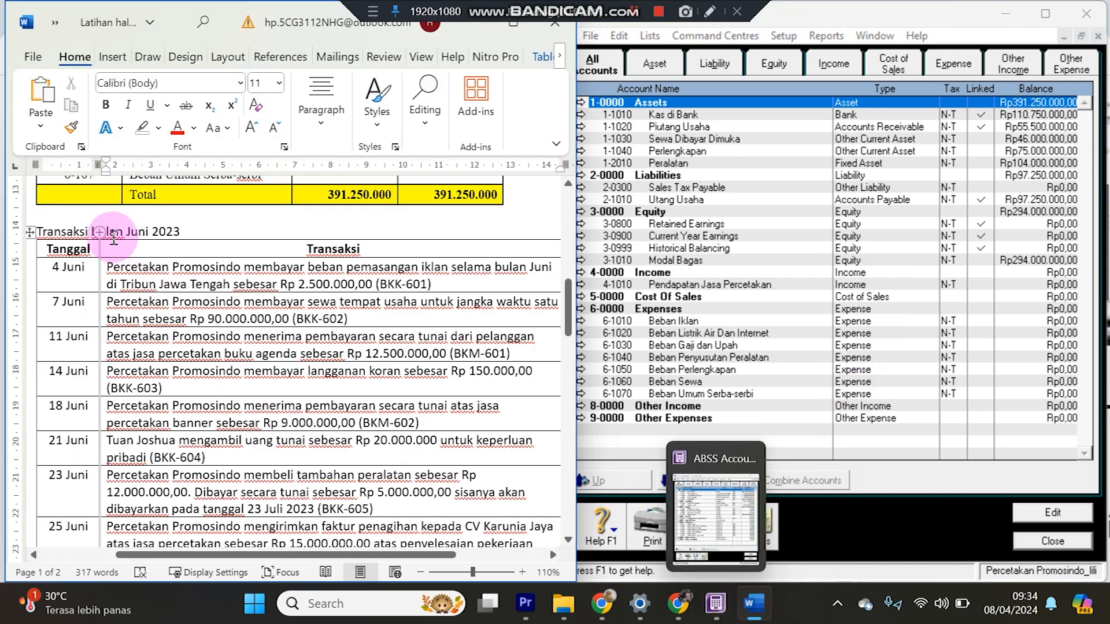
click(188, 222)
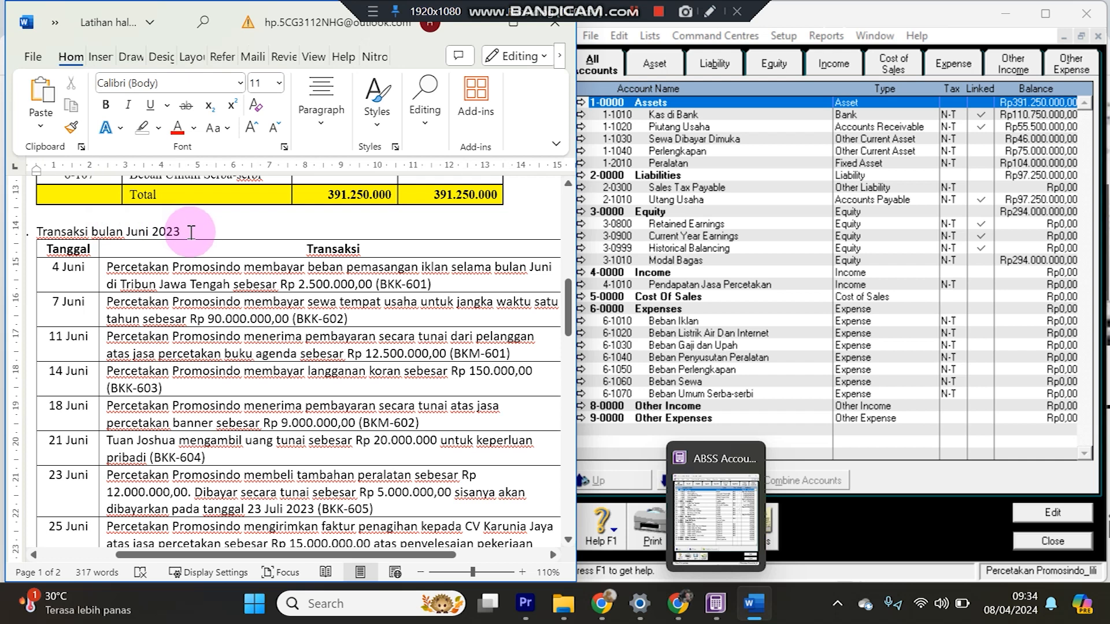
click(1073, 550)
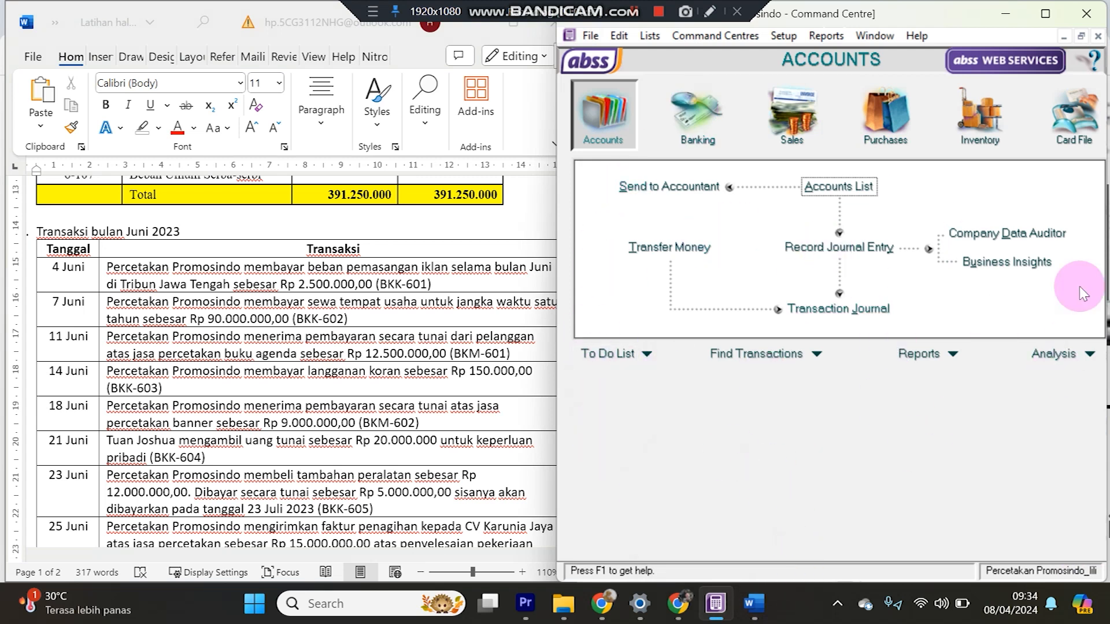
Highlight the 4 Juni transaction row, date and description, in yellow in the Word table.
click(48, 272)
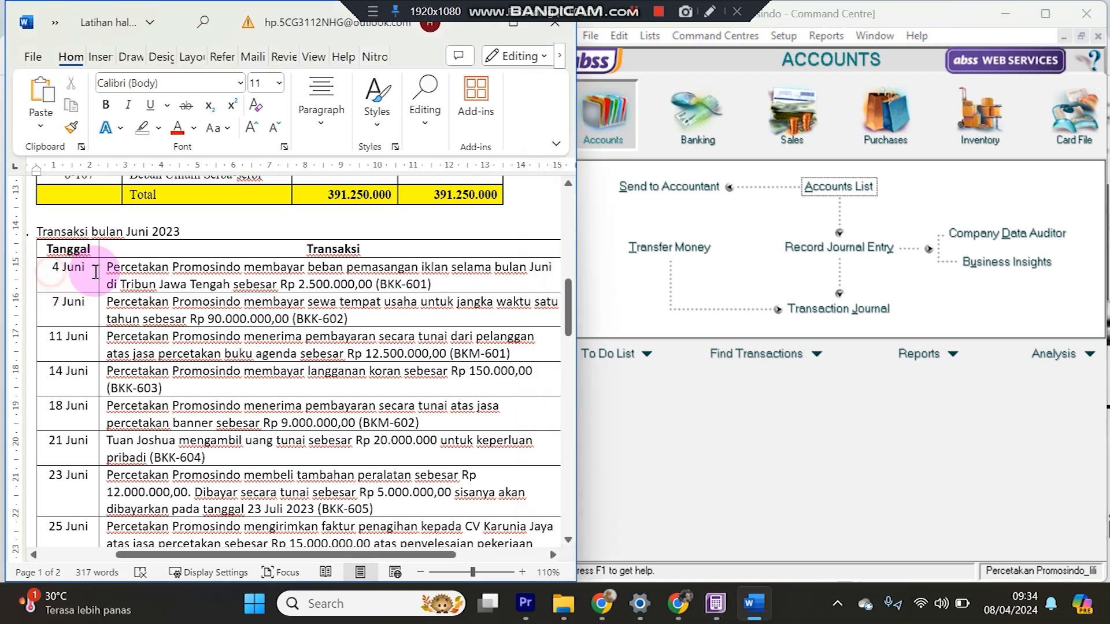
drag(52, 273, 185, 282)
click(158, 127)
click(144, 184)
click(116, 308)
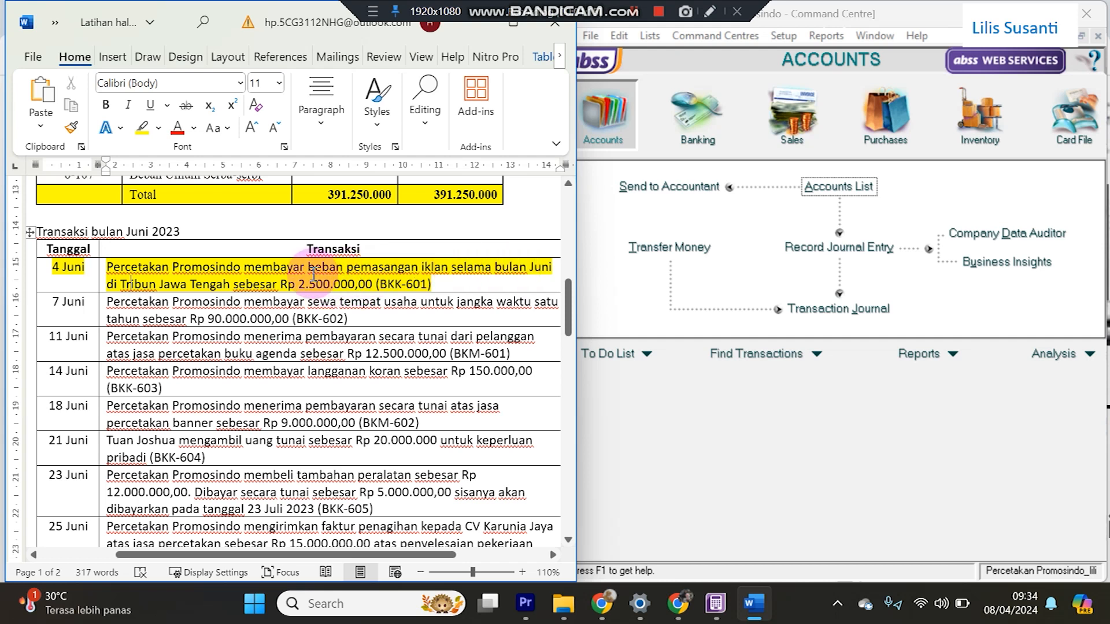
Start a Spend Money entry in ABSS dated 04/06/2023 with amount Rp2.500.000 and cheque number BKK-601.
click(692, 118)
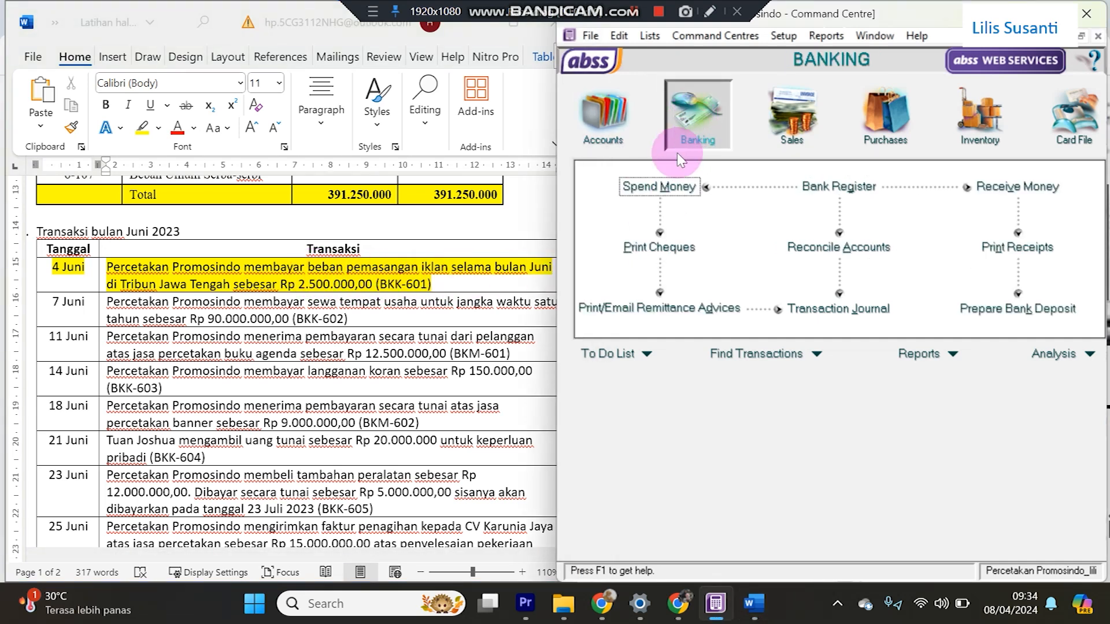
click(659, 186)
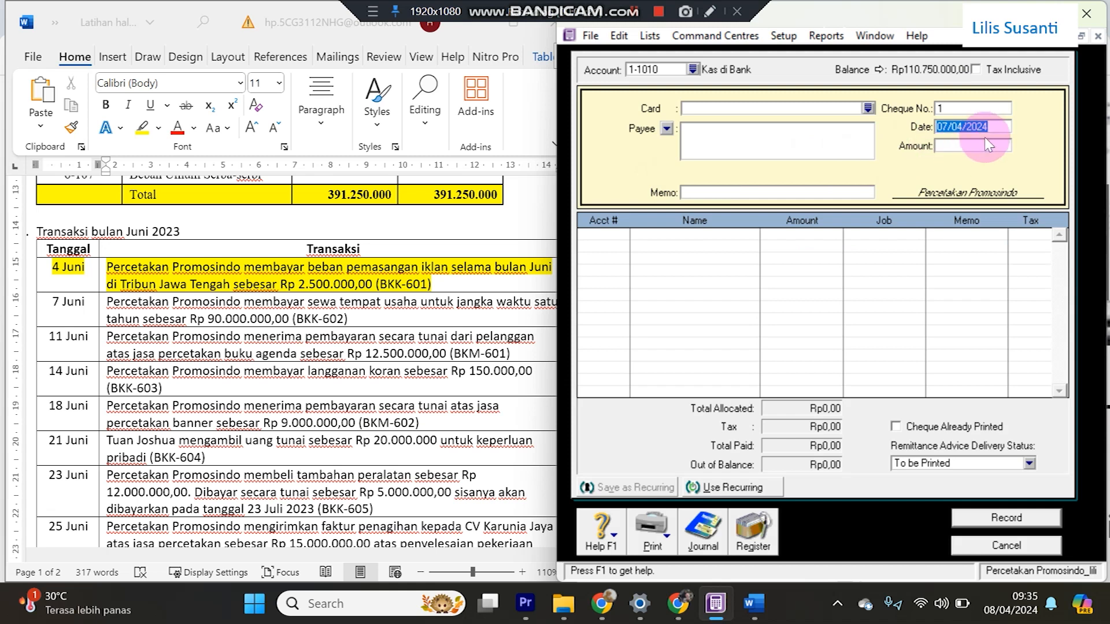
text(4/06)
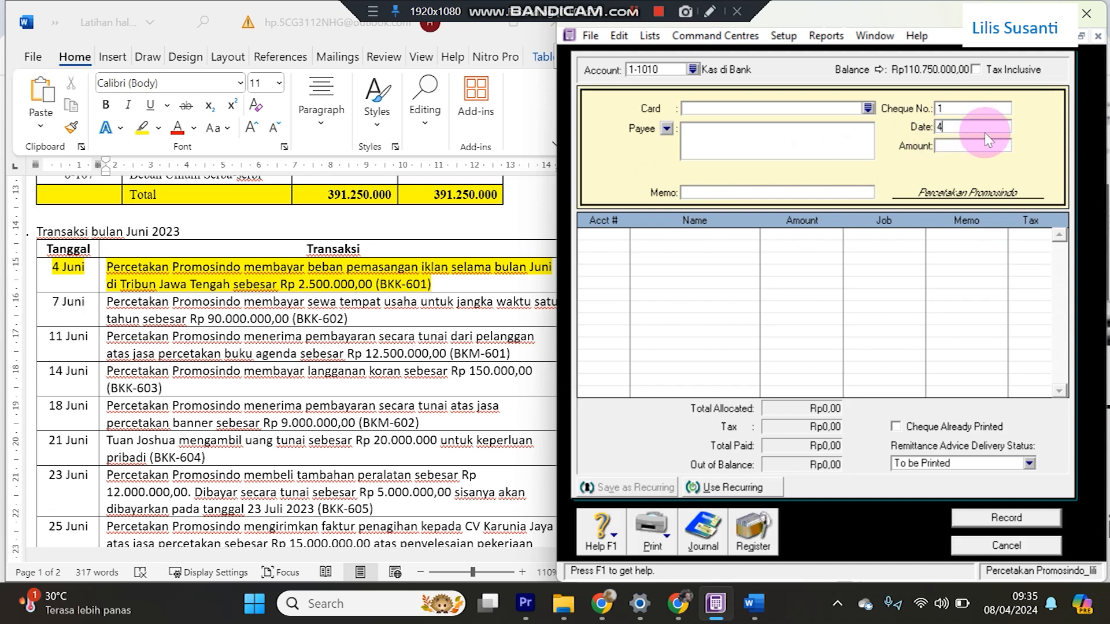
text(/2023)
key(Tab)
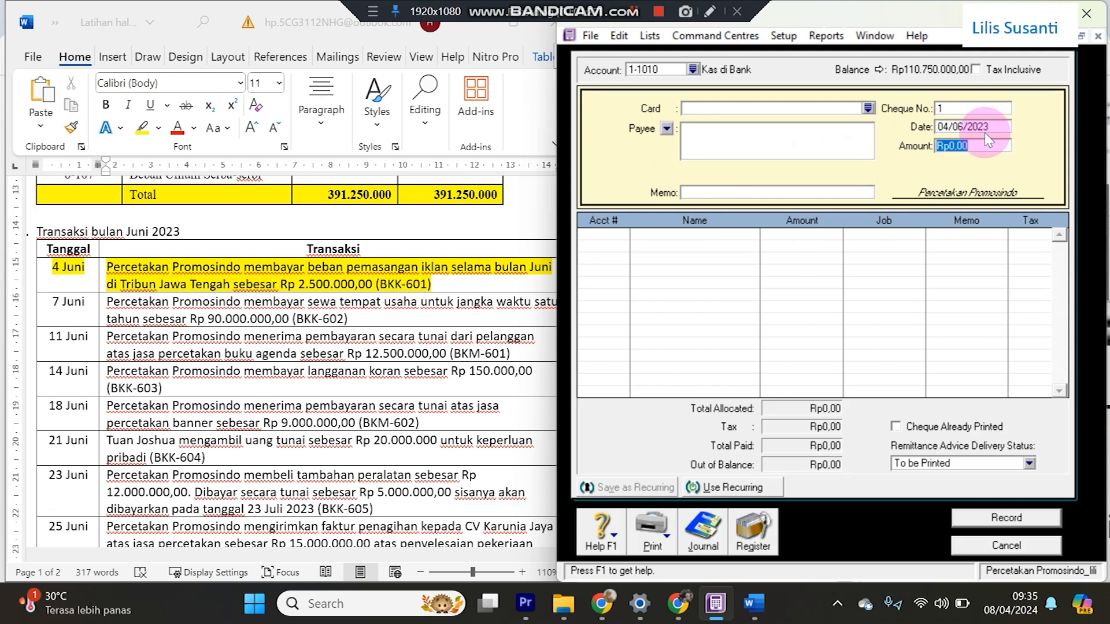
text(2.500.00)
click(954, 108)
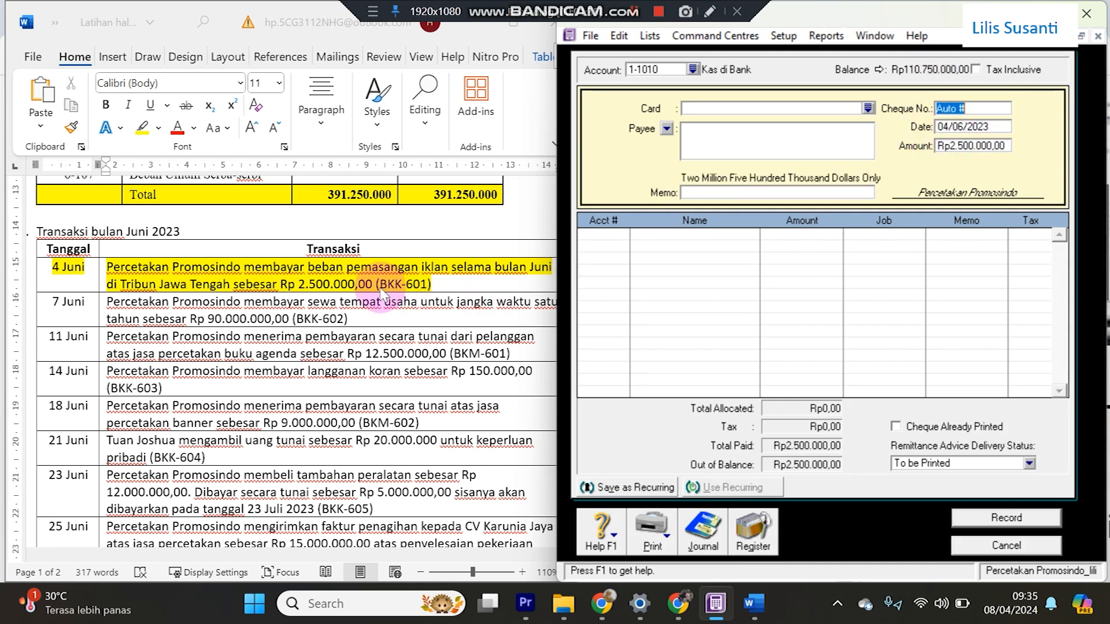
text(BKK-601)
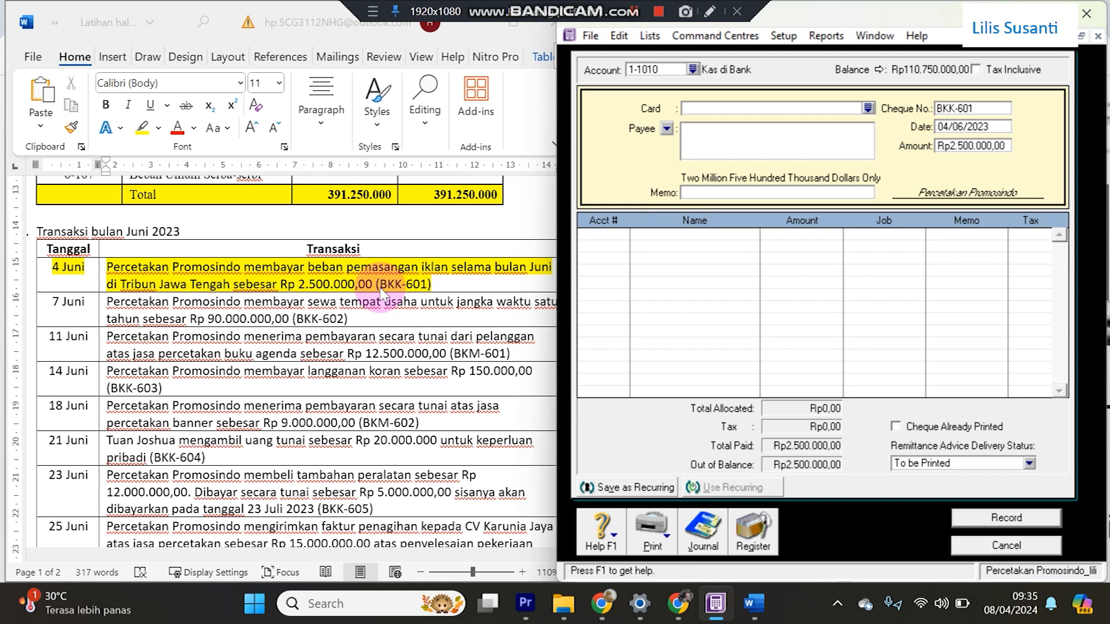
Enter the memo "Membayar Beban Pemasangan Iklan" and allocate the full payment to account 6-1010 Beban Iklan.
click(703, 193)
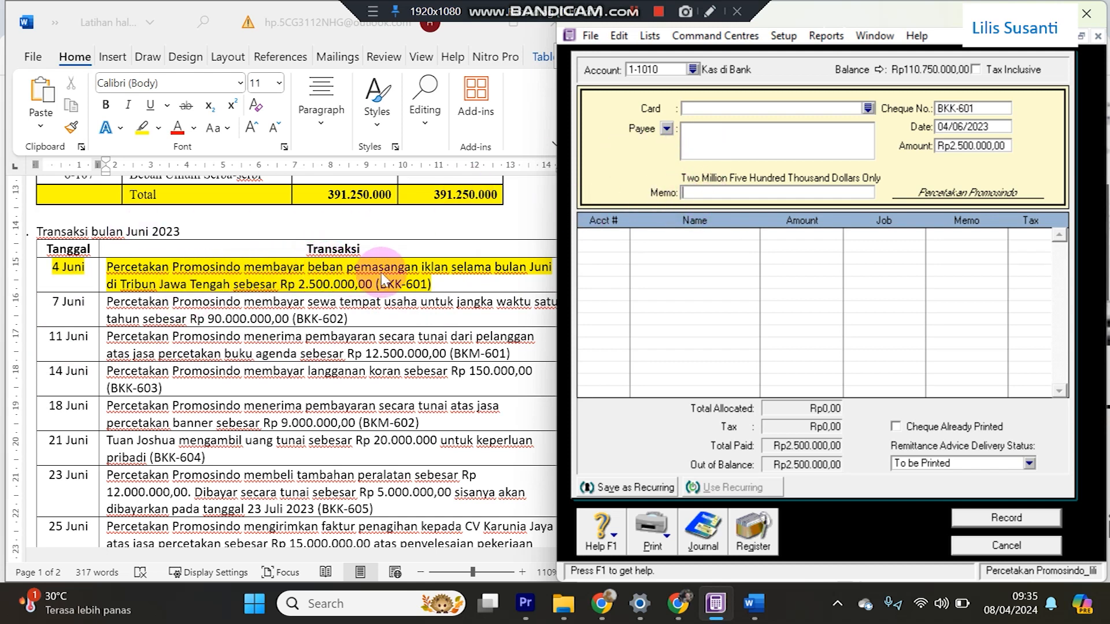
text(Membayar Beban Pemasangan Iklan)
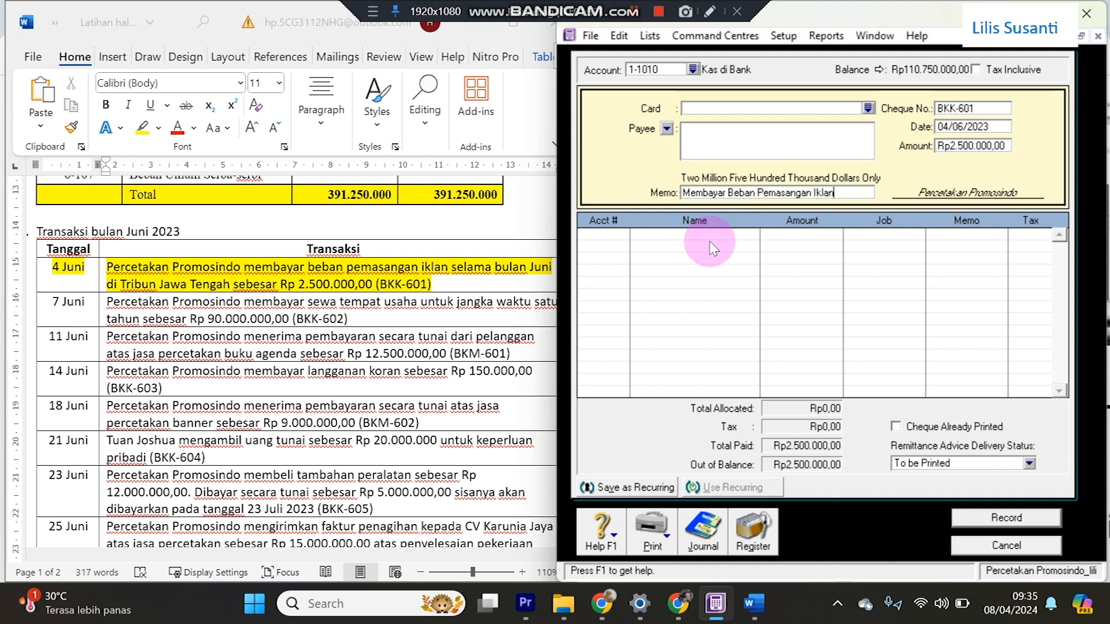
click(614, 234)
click(623, 233)
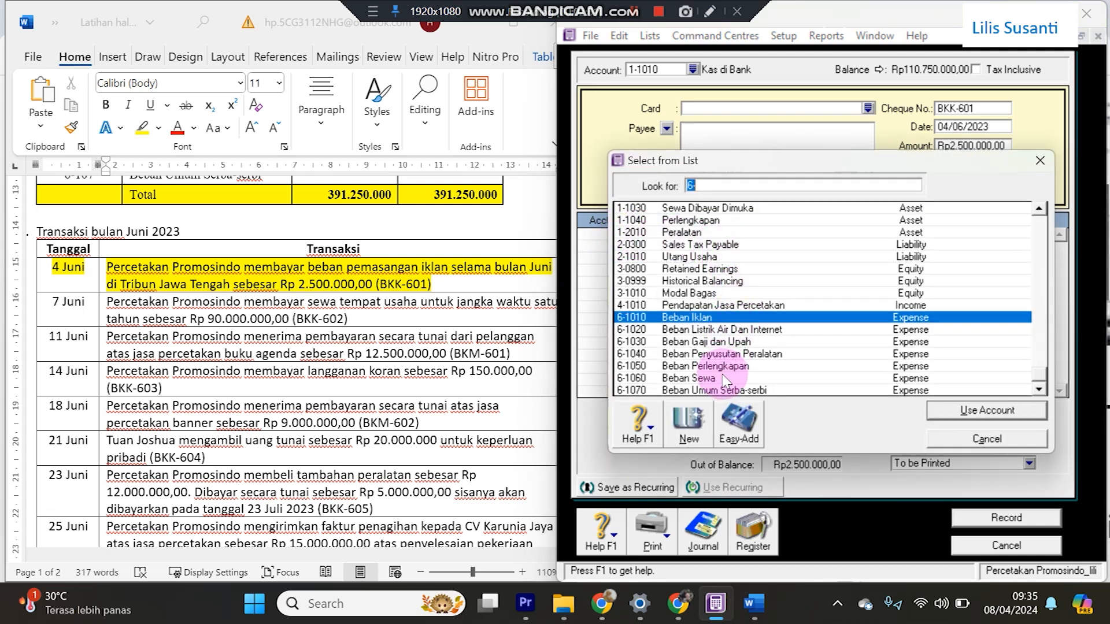
click(720, 319)
double_click(721, 320)
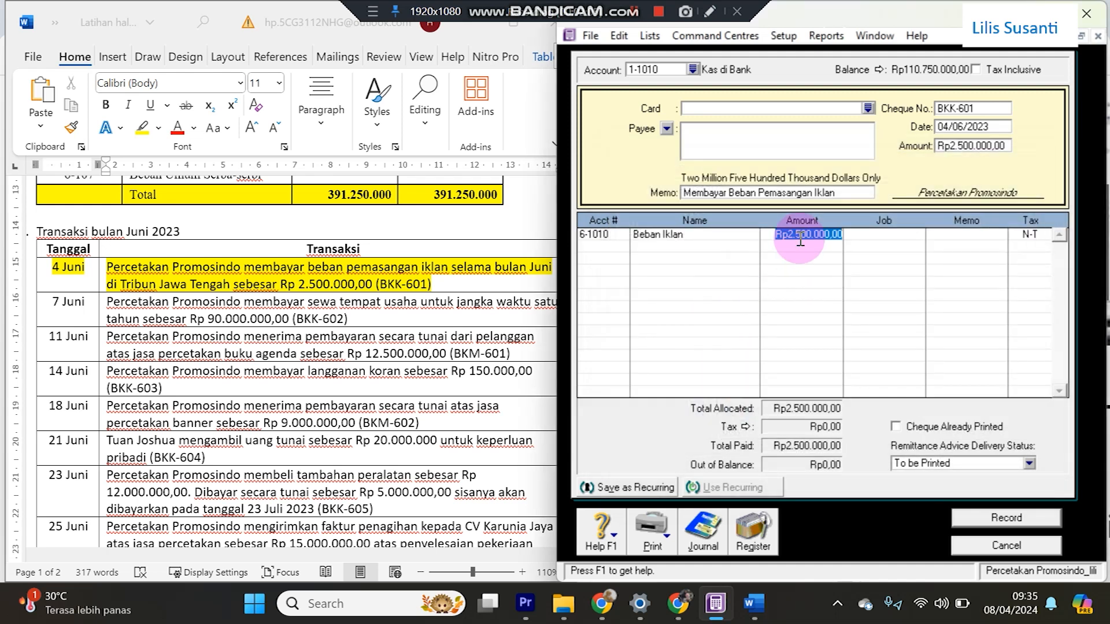
key(Return)
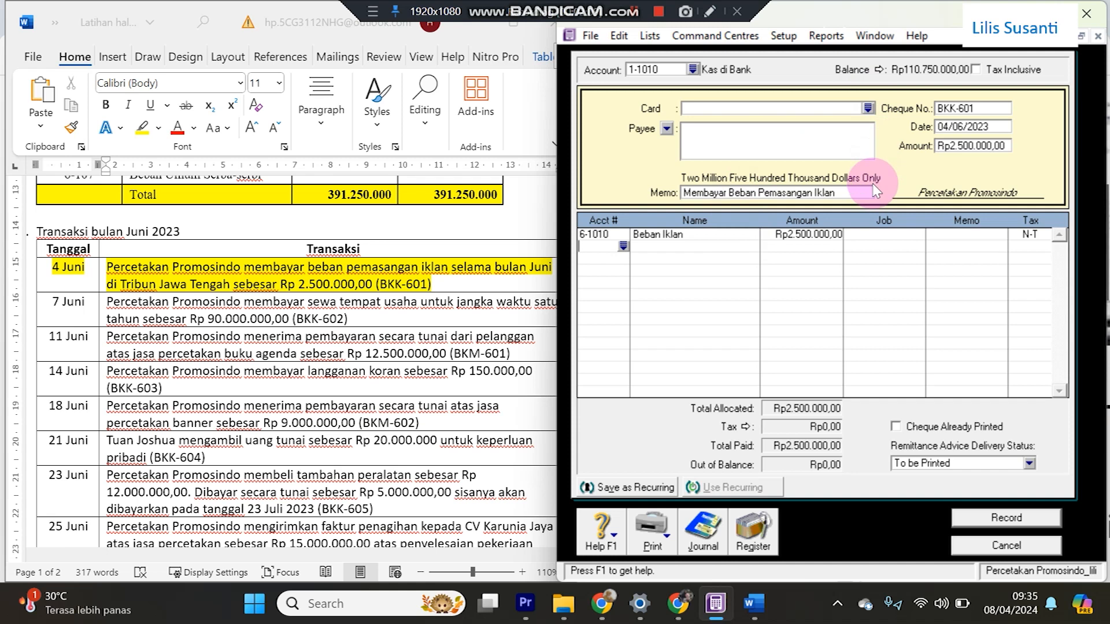
Check the debit and credit recap of the BKK-601 payment and record the transaction.
key(ctrl+r)
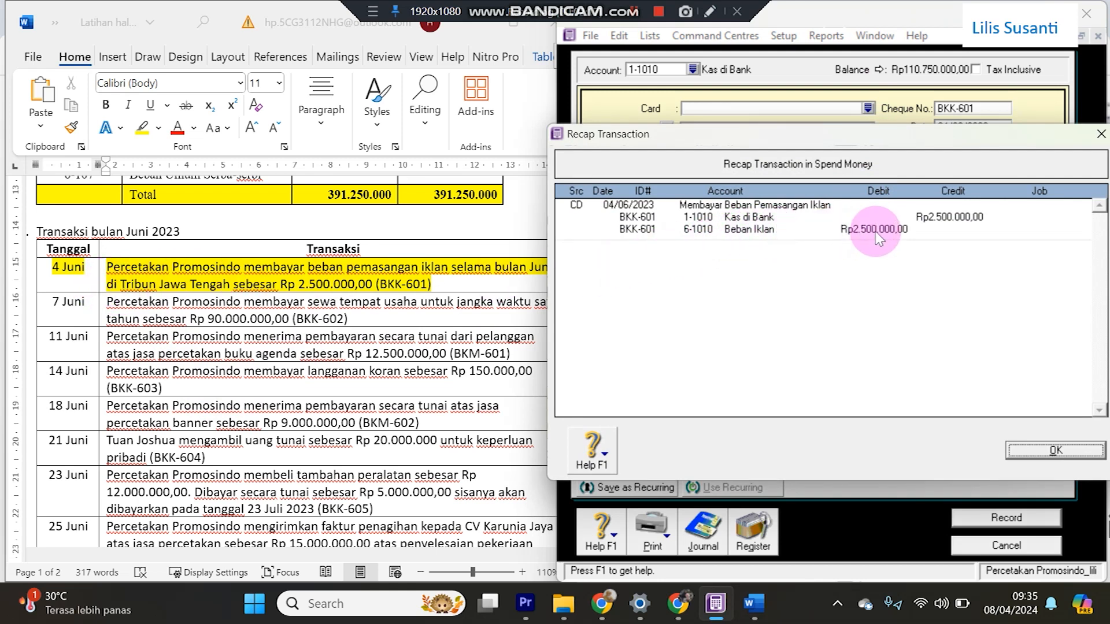
click(1101, 133)
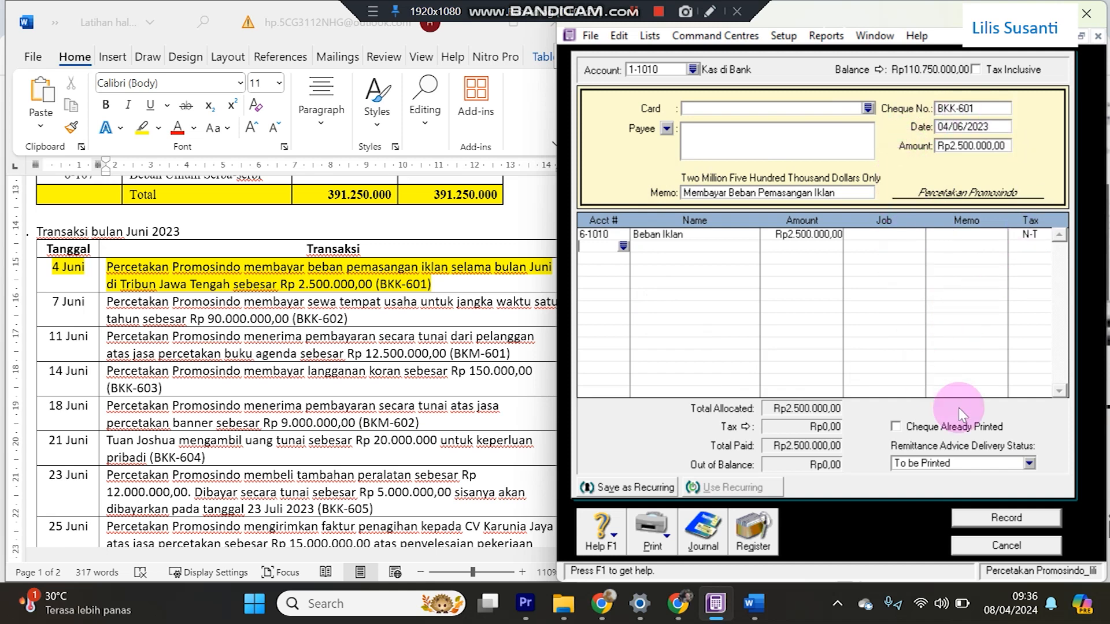
click(1011, 519)
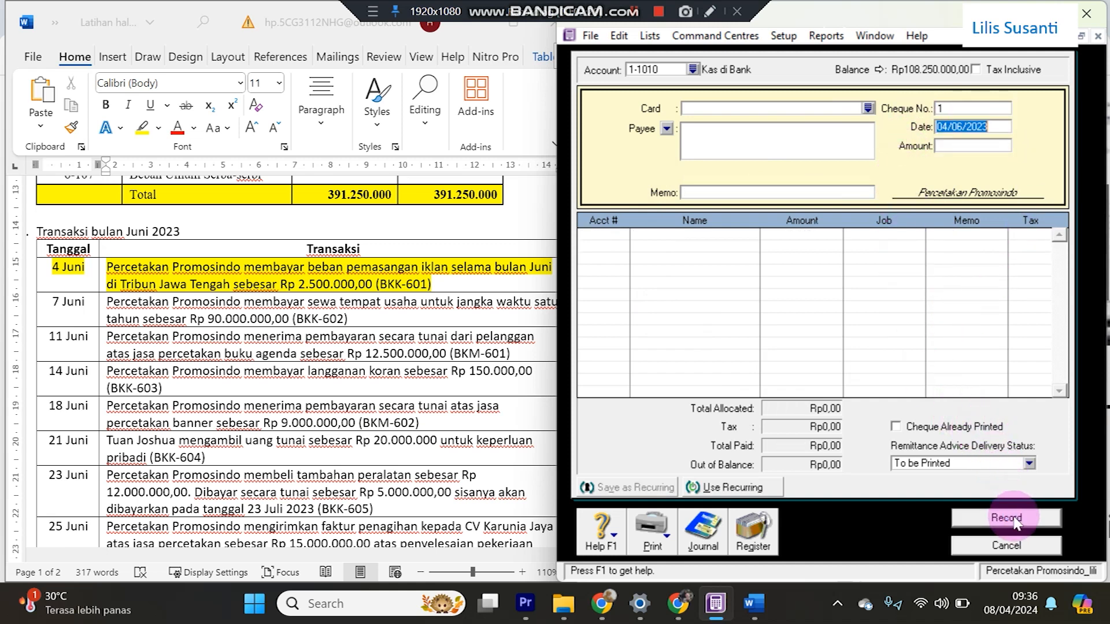
View the disbursements journal with its start date set to 01/04/2000 to check the recorded payment.
click(702, 531)
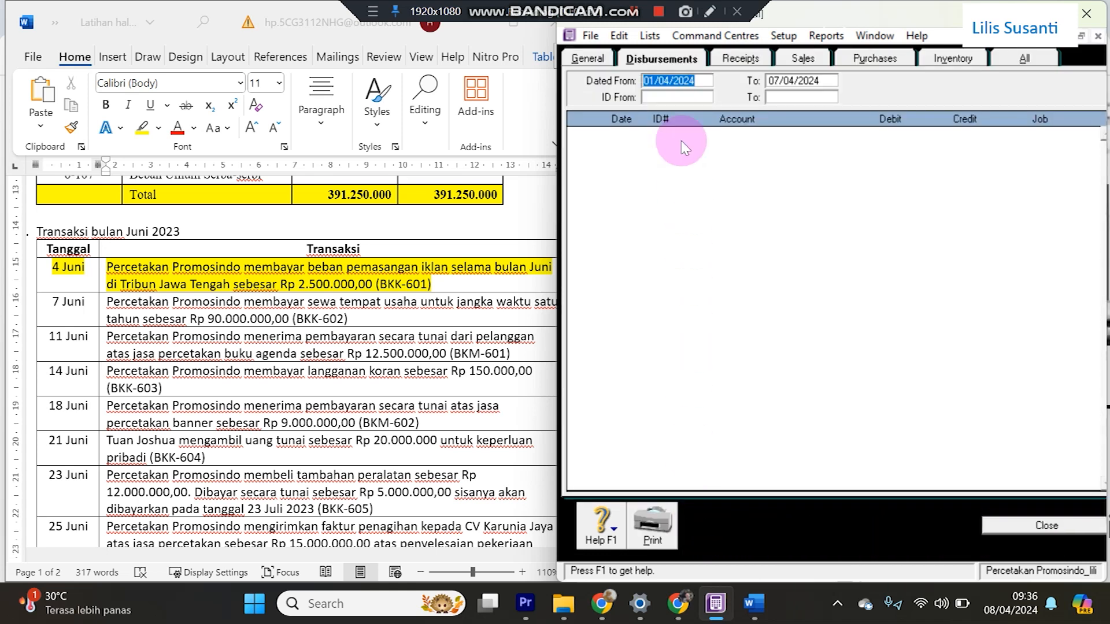
click(704, 81)
text(00)
key(Tab)
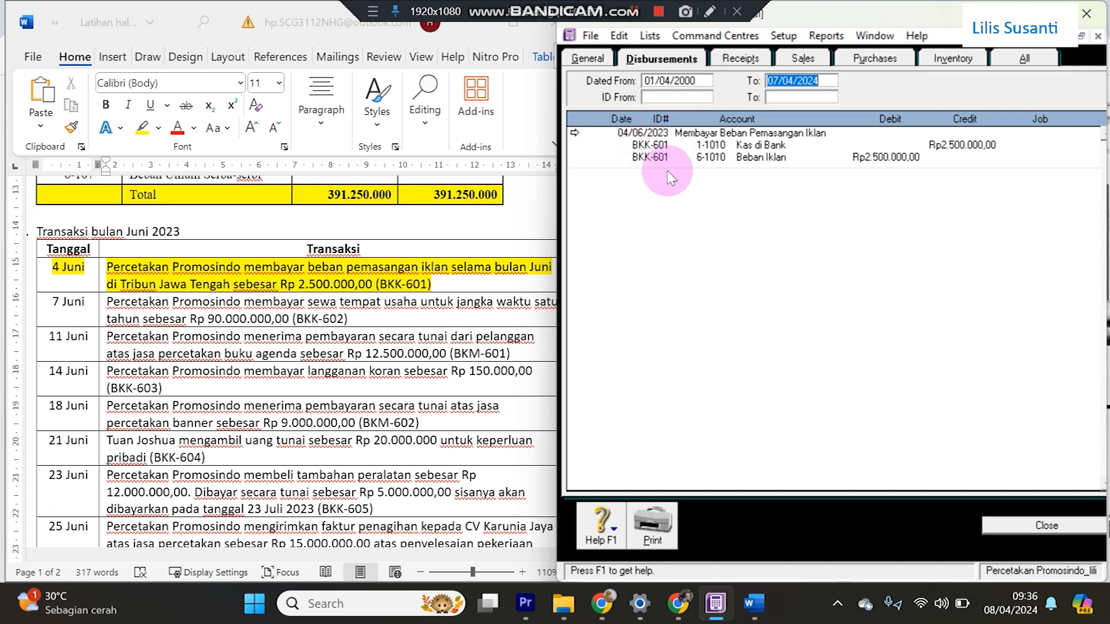
Colour the text of the 7 Juni transaction row red in the Word table.
click(303, 357)
click(52, 304)
drag(52, 305, 307, 310)
click(179, 129)
click(141, 305)
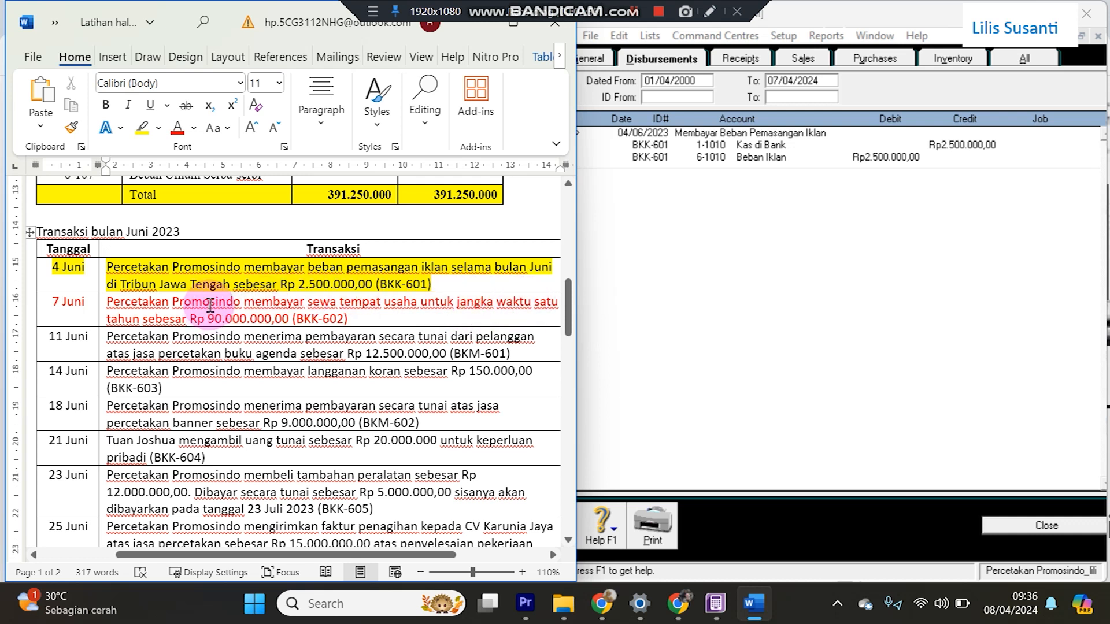
Close the journal in ABSS and start a new Spend Money entry dated 07/06/2023 with cheque number BKK-602.
click(1002, 526)
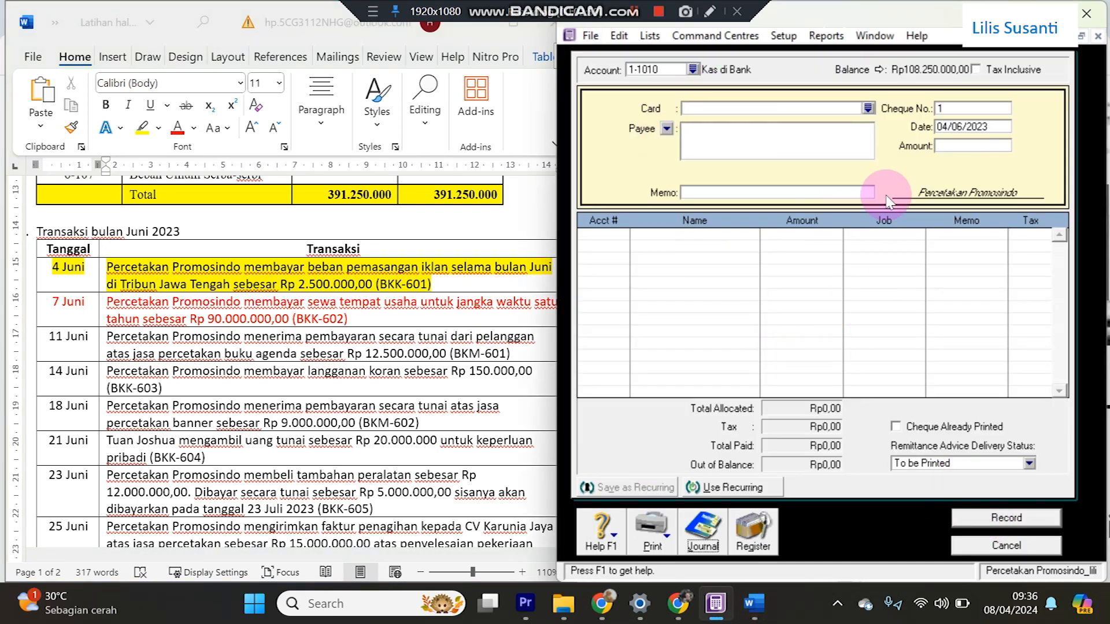
click(986, 546)
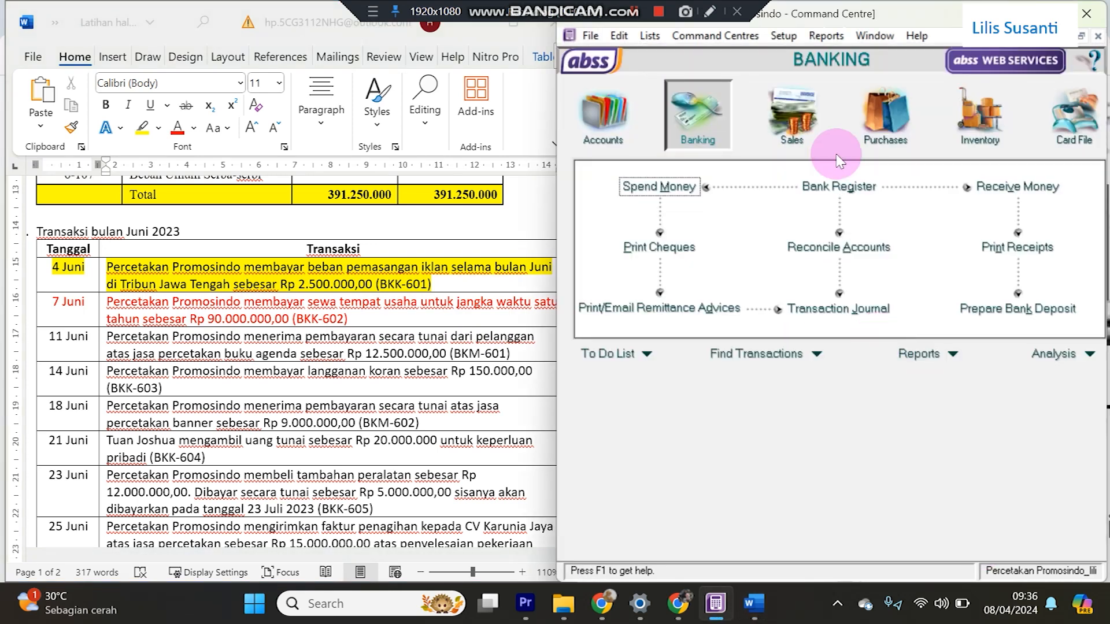
click(657, 188)
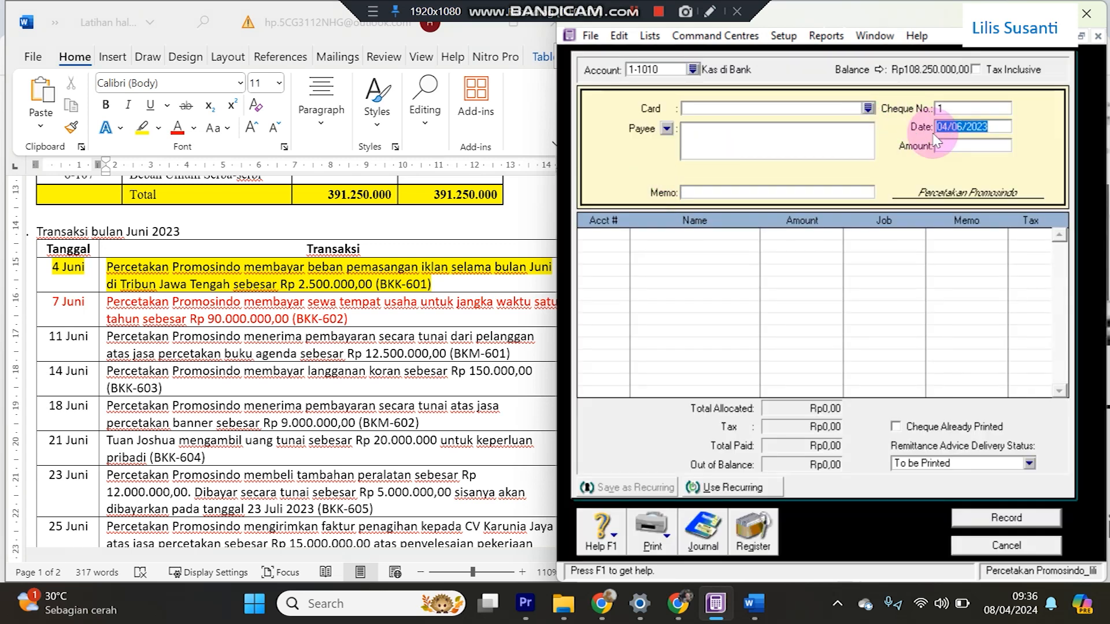
click(969, 128)
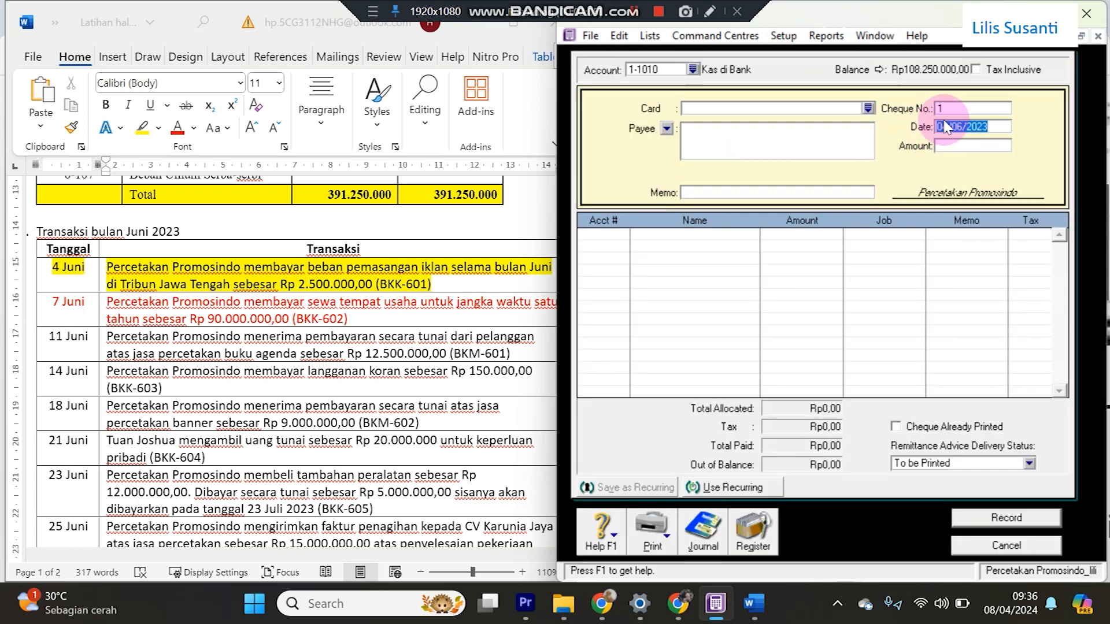
click(943, 127)
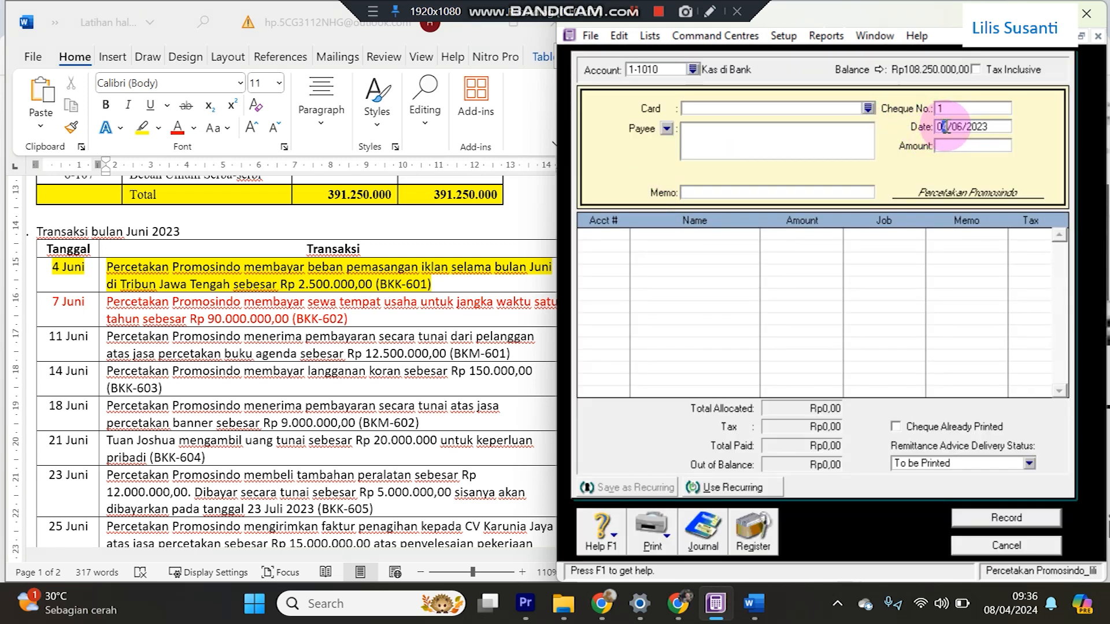
text(7)
click(941, 107)
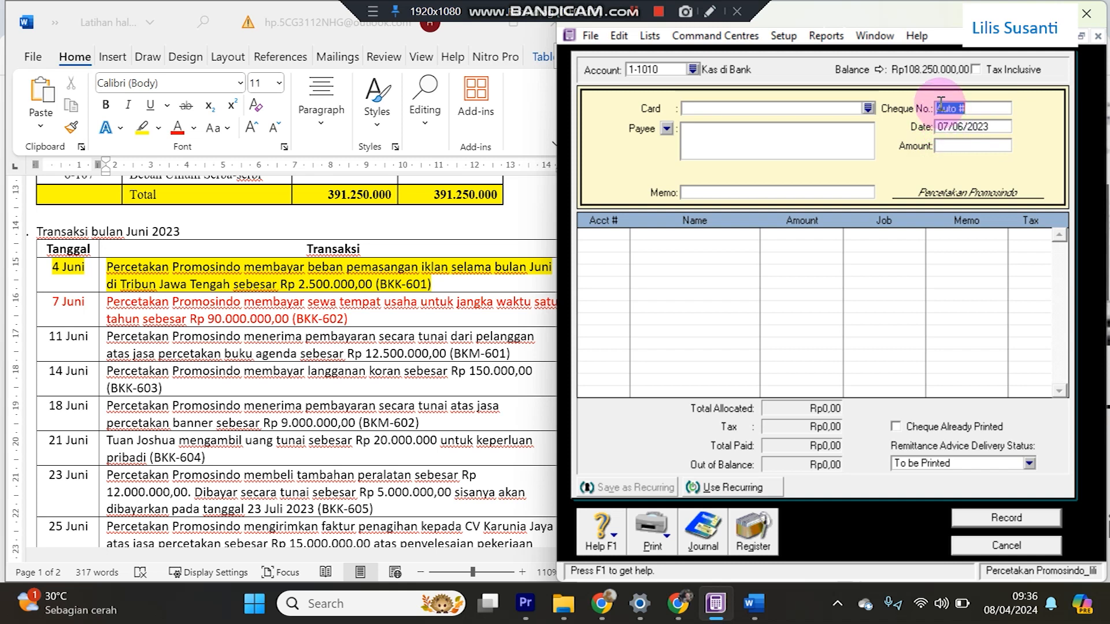
text(BKK)
click(941, 102)
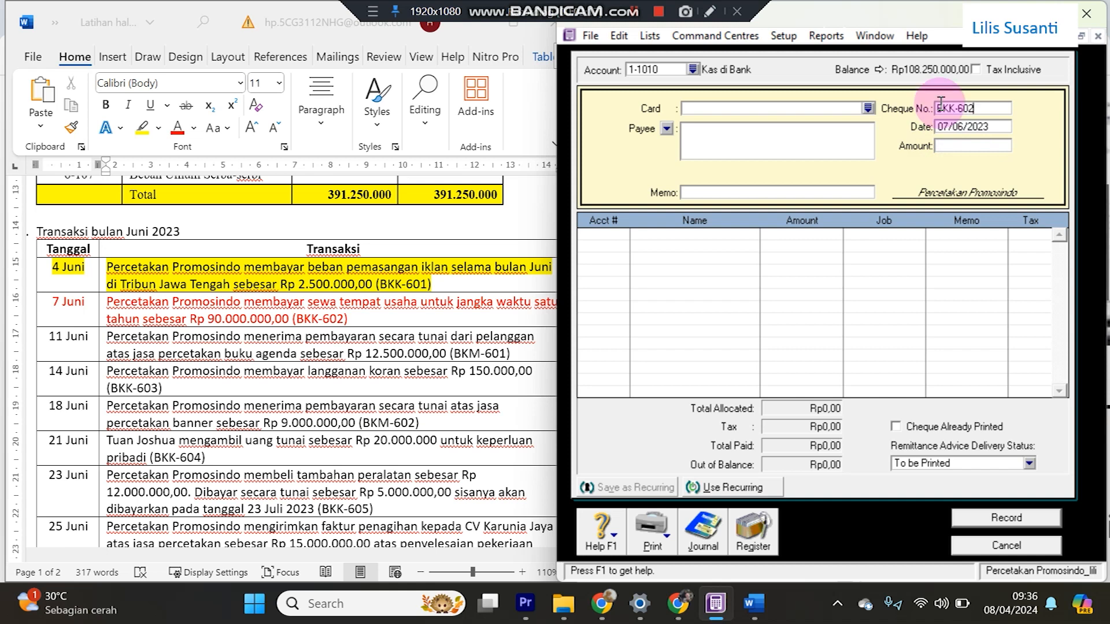
click(502, 355)
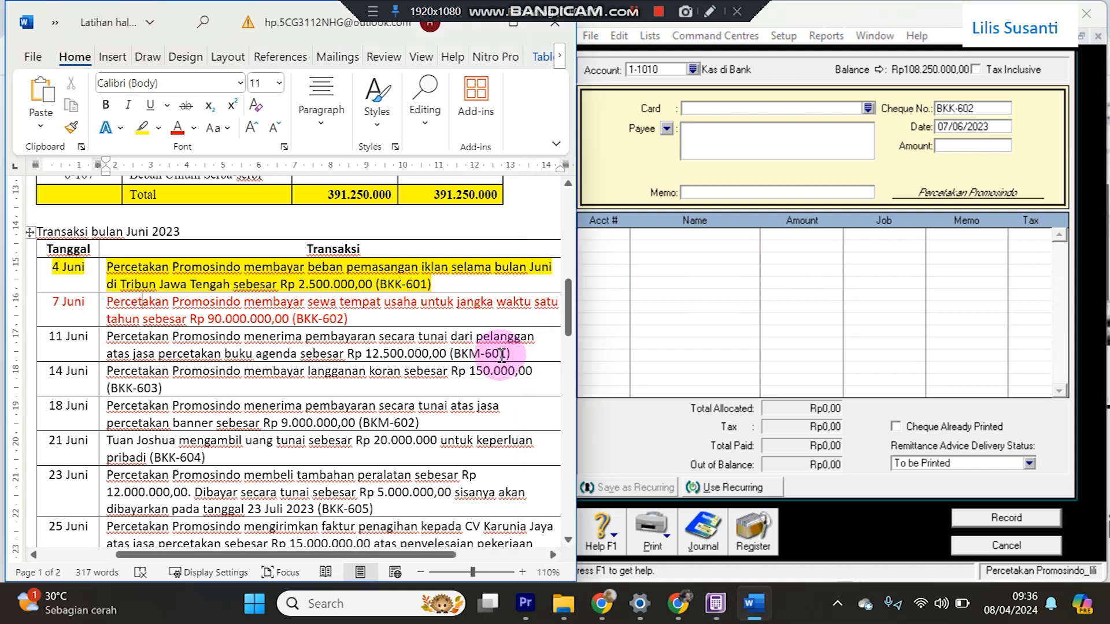
right_click(503, 354)
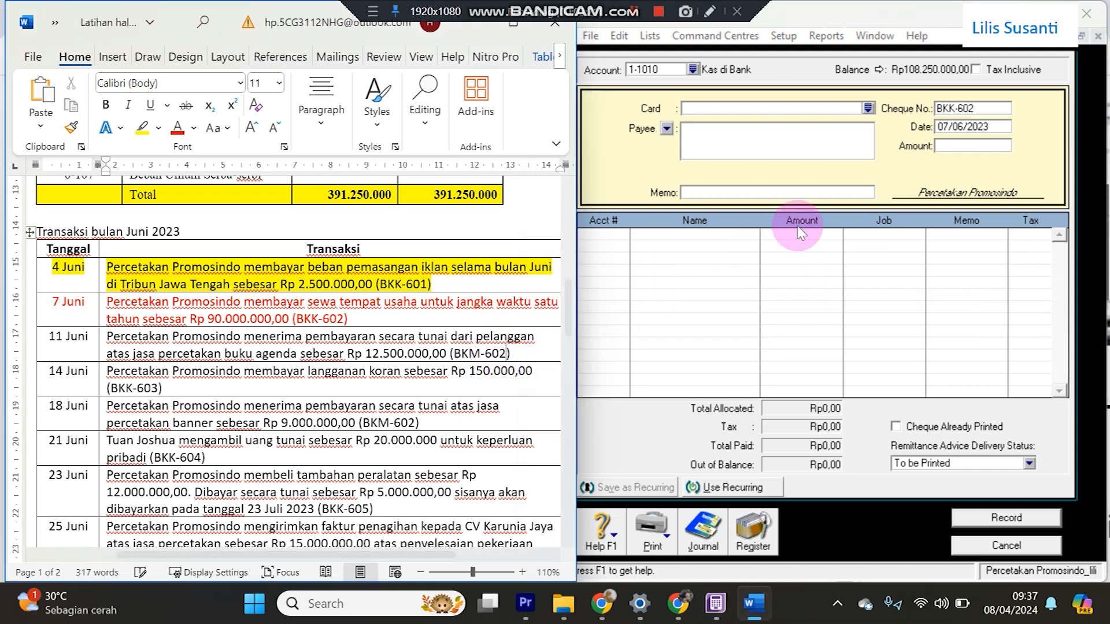
click(785, 193)
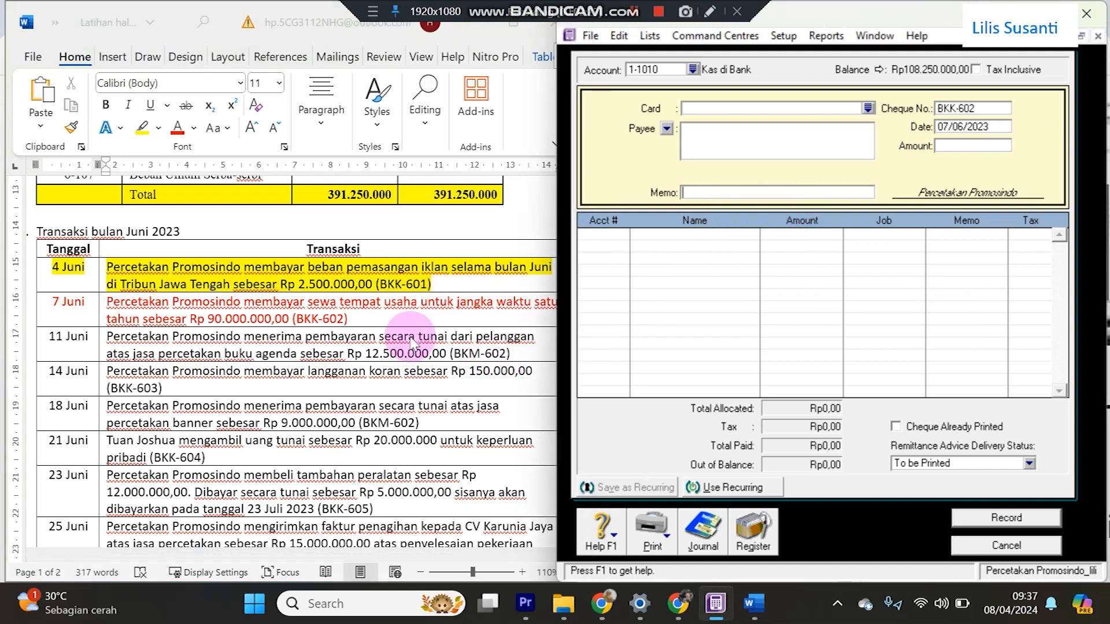
click(497, 352)
key(BackSpace)
text(1)
key(shift+Left)
click(474, 311)
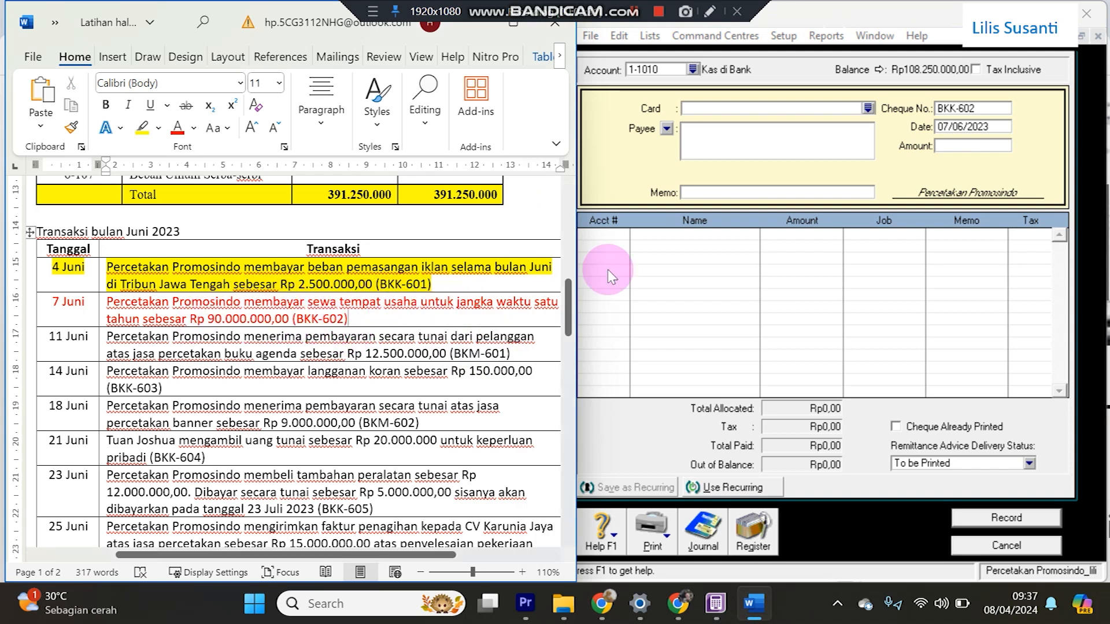
In the ABSS payment, set the memo to "Membayar Sewa 1 tahun" and allocate it to account 1-1030 Sewa Dibayar Dimuka.
click(749, 194)
text(Membayar Sewa 1 tahun)
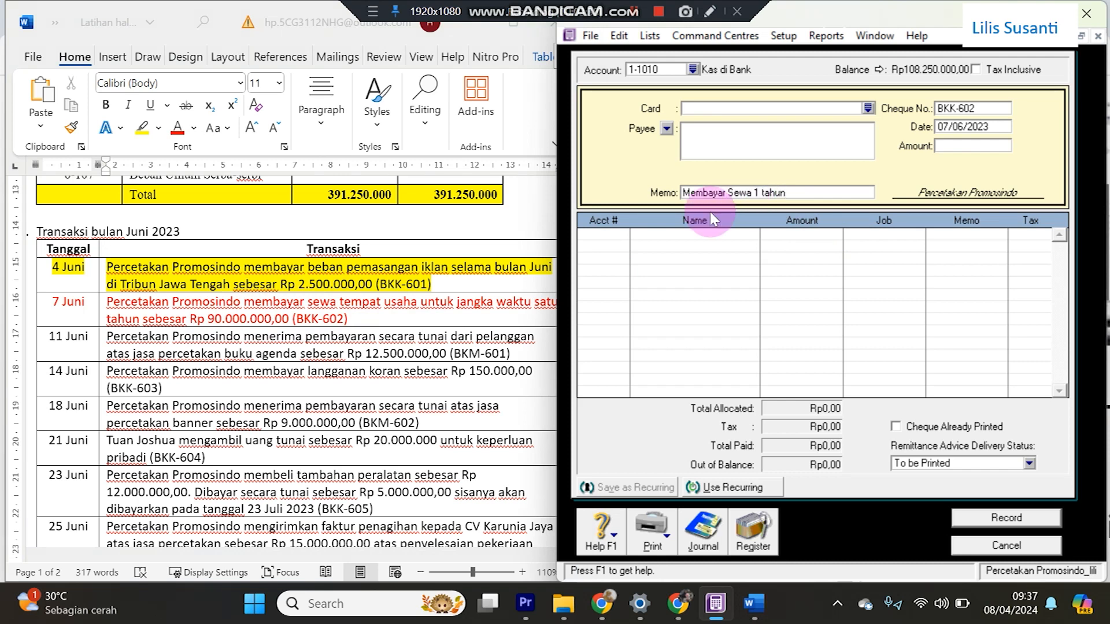
click(620, 232)
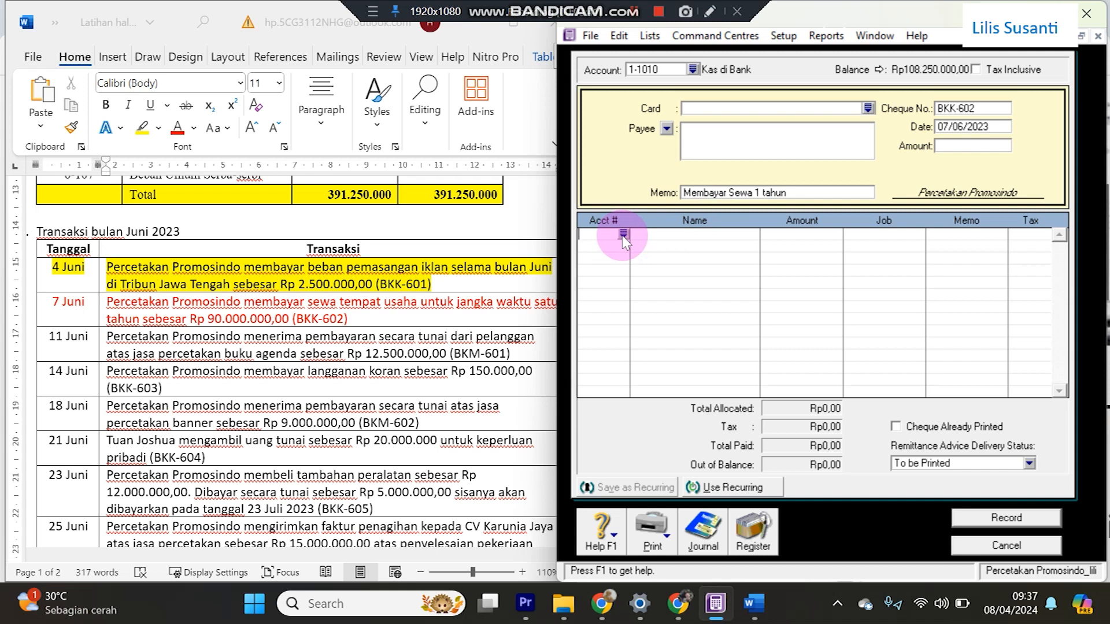
click(623, 234)
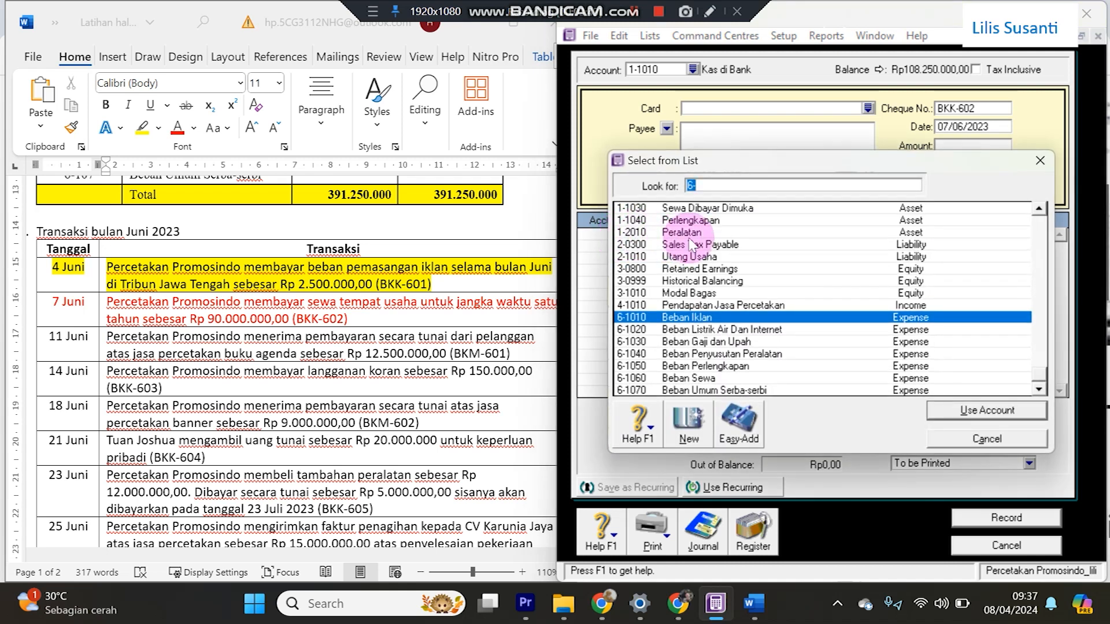
click(691, 209)
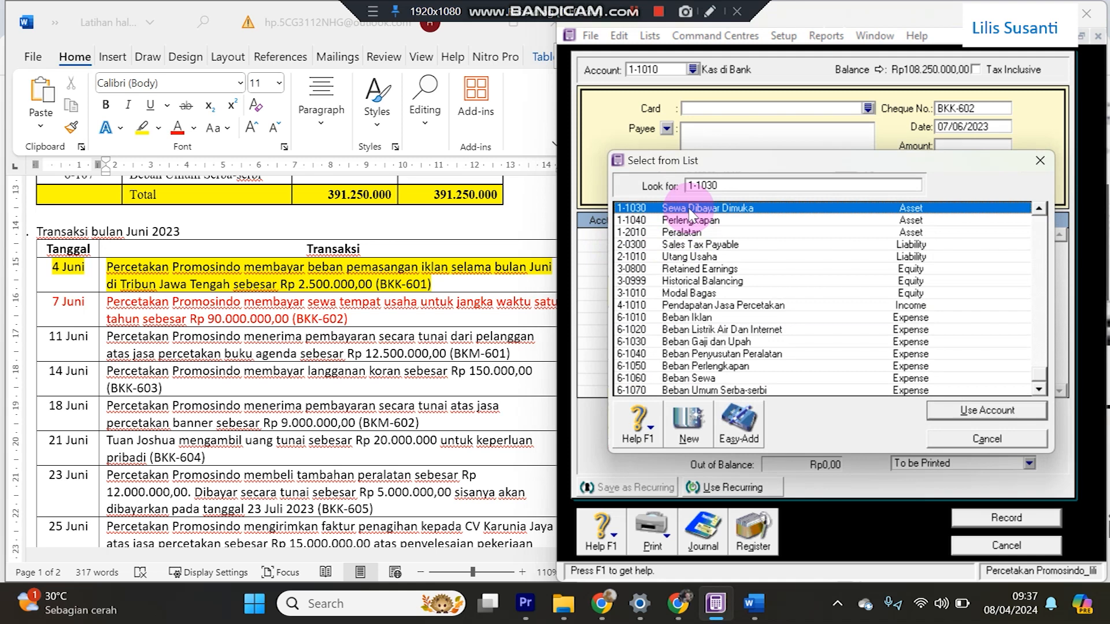
double_click(691, 209)
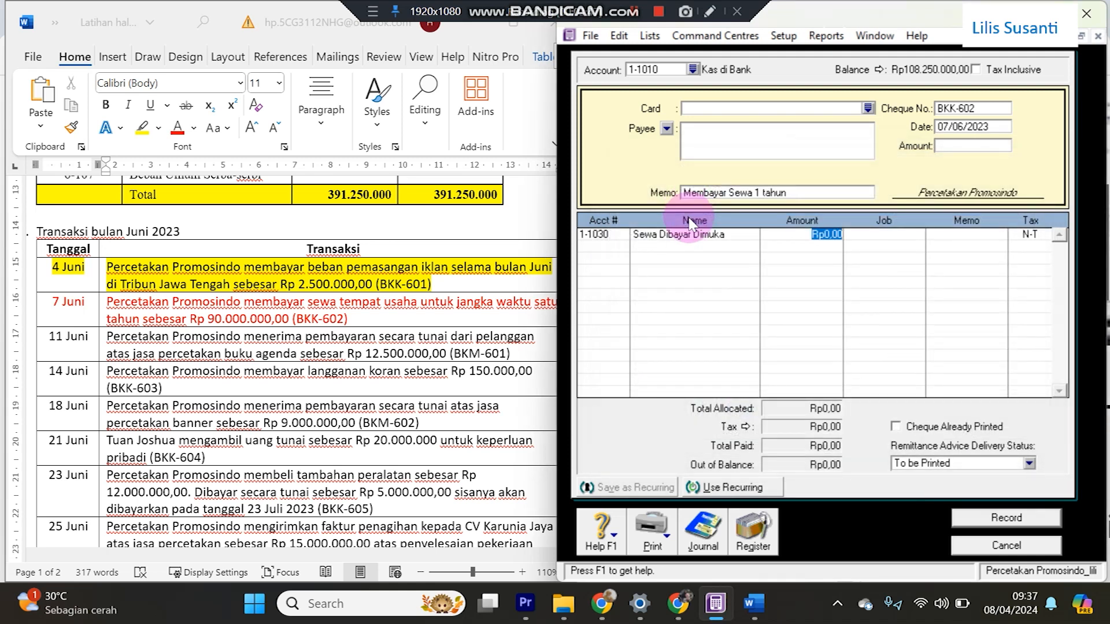
Set the BKK-602 payment amount to Rp90.000.000 and record the transaction.
click(951, 147)
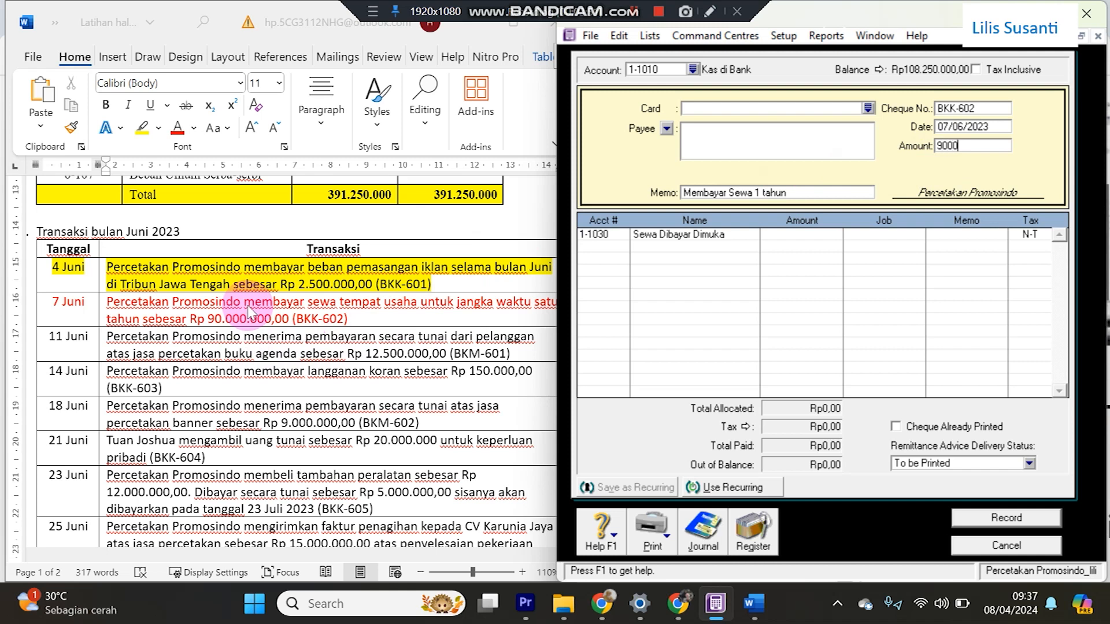
key(Tab)
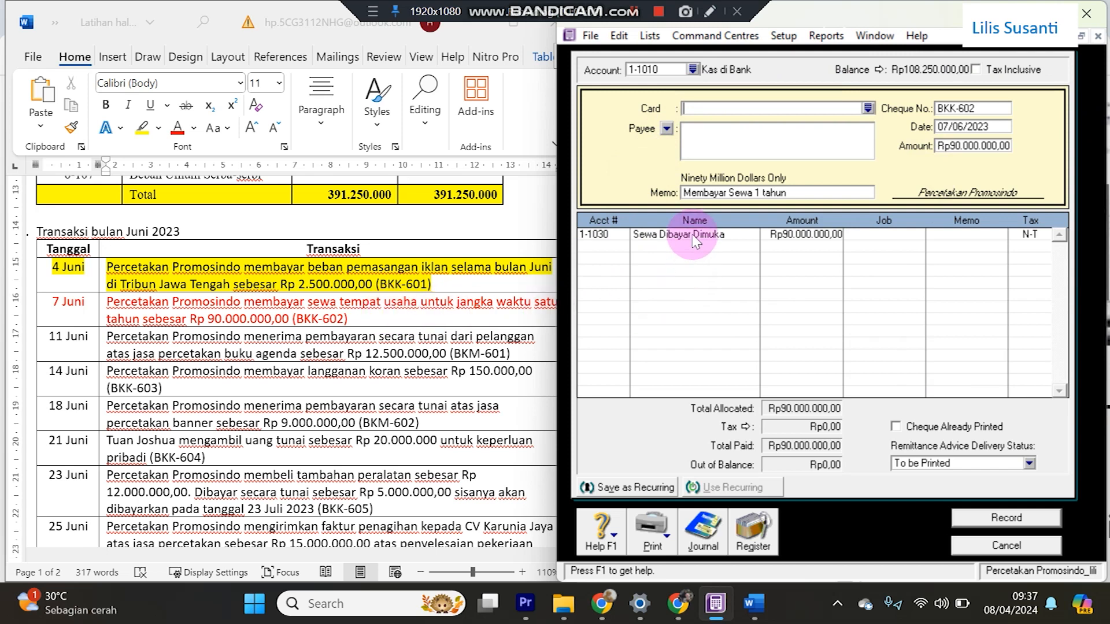
click(969, 519)
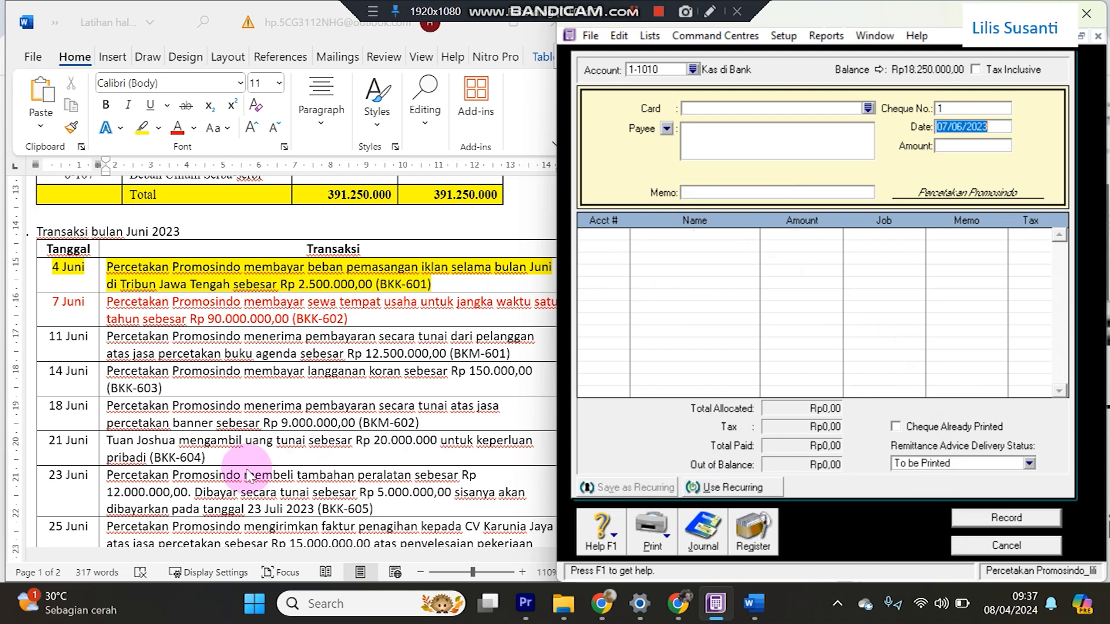
Highlight the 11 Juni transaction row in yellow in the Word table.
click(161, 363)
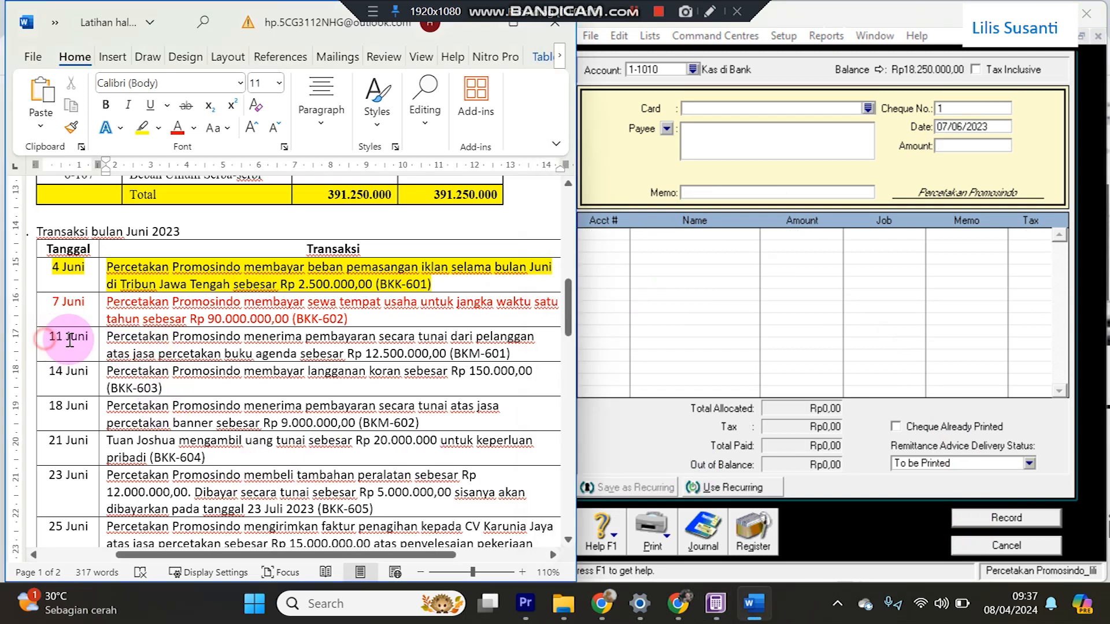
drag(69, 341, 313, 354)
click(142, 127)
click(153, 349)
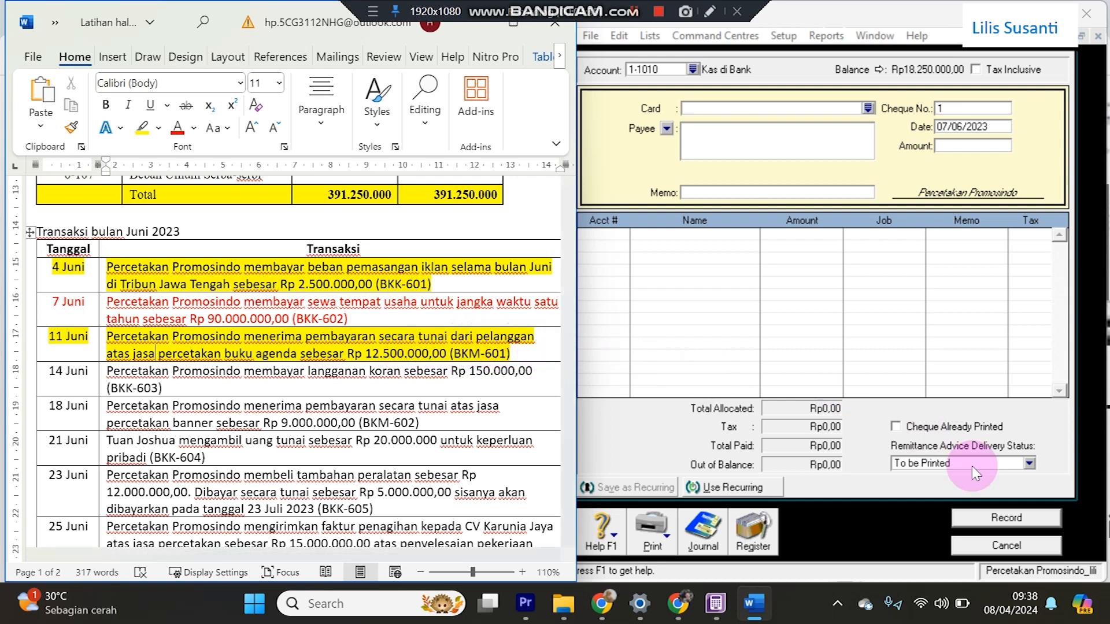
Close Spend Money in ABSS and start a new sales invoice for a quickly added customer named "Pelanggan Tunai".
click(983, 546)
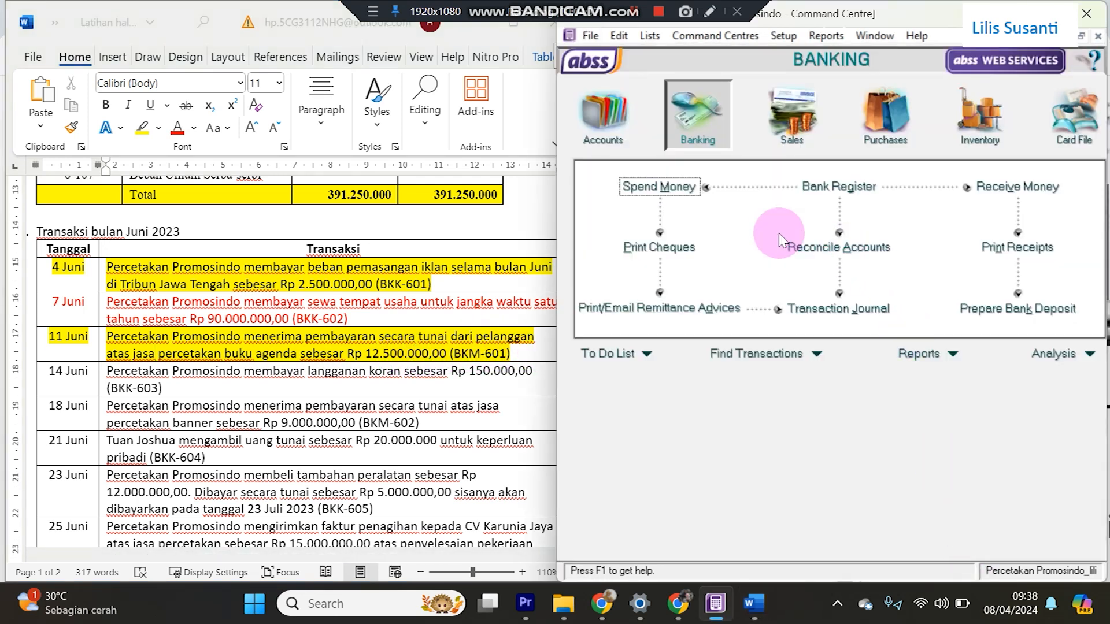
click(794, 107)
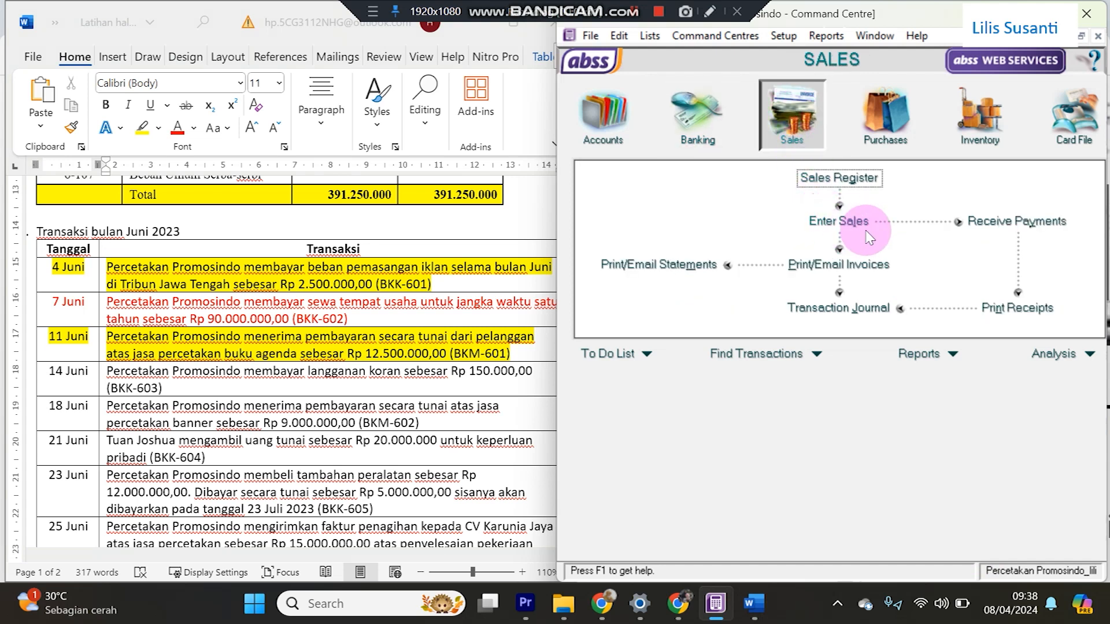
click(841, 221)
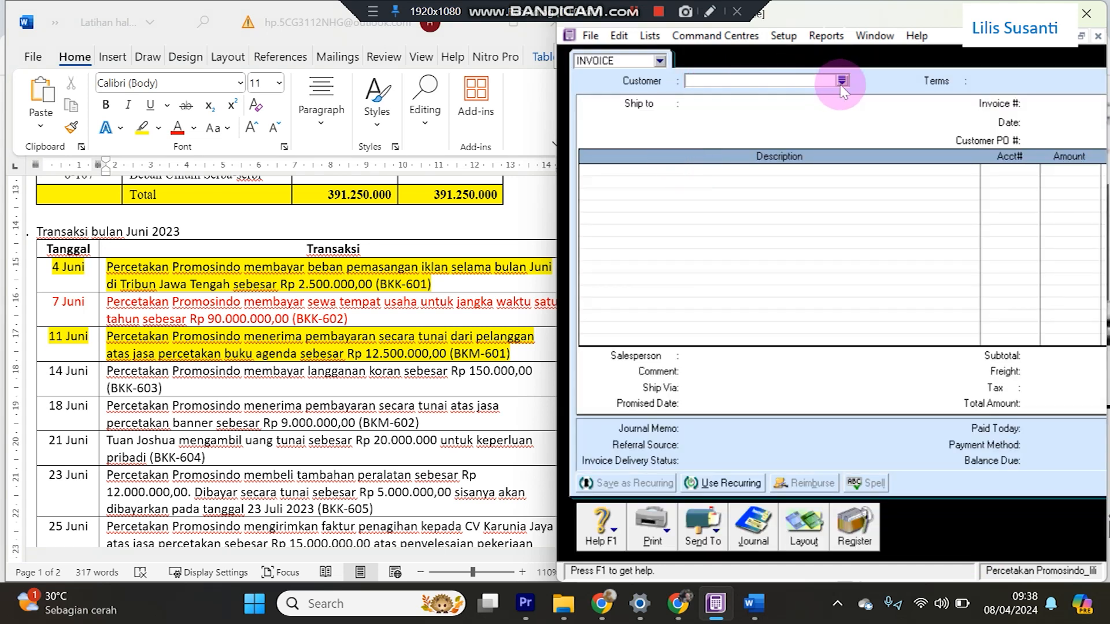
click(842, 81)
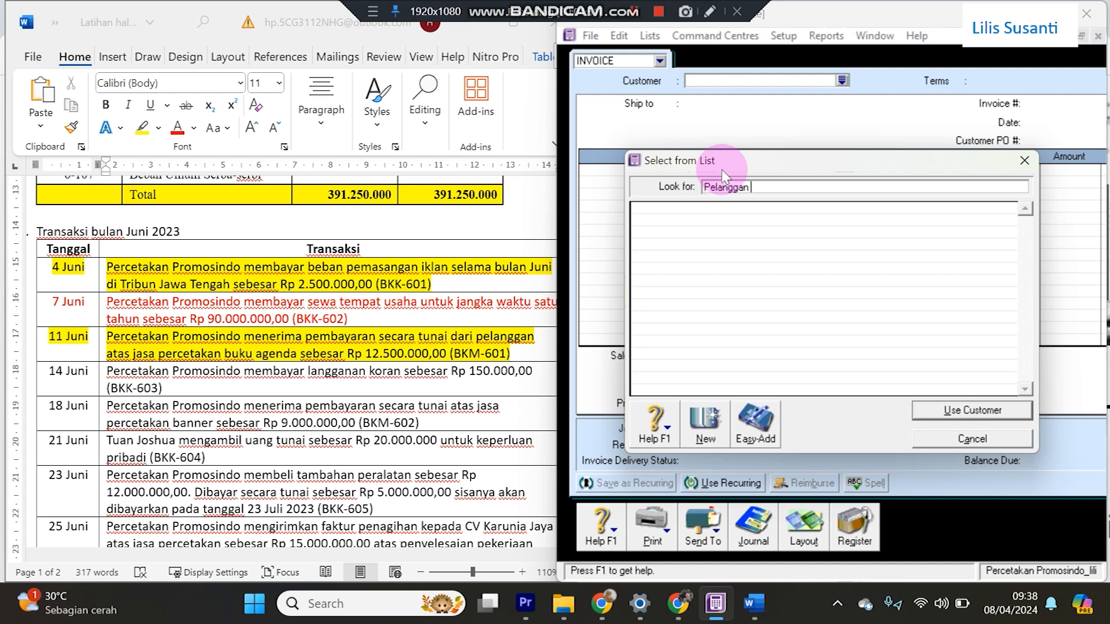
text(Pelanggan Tunai)
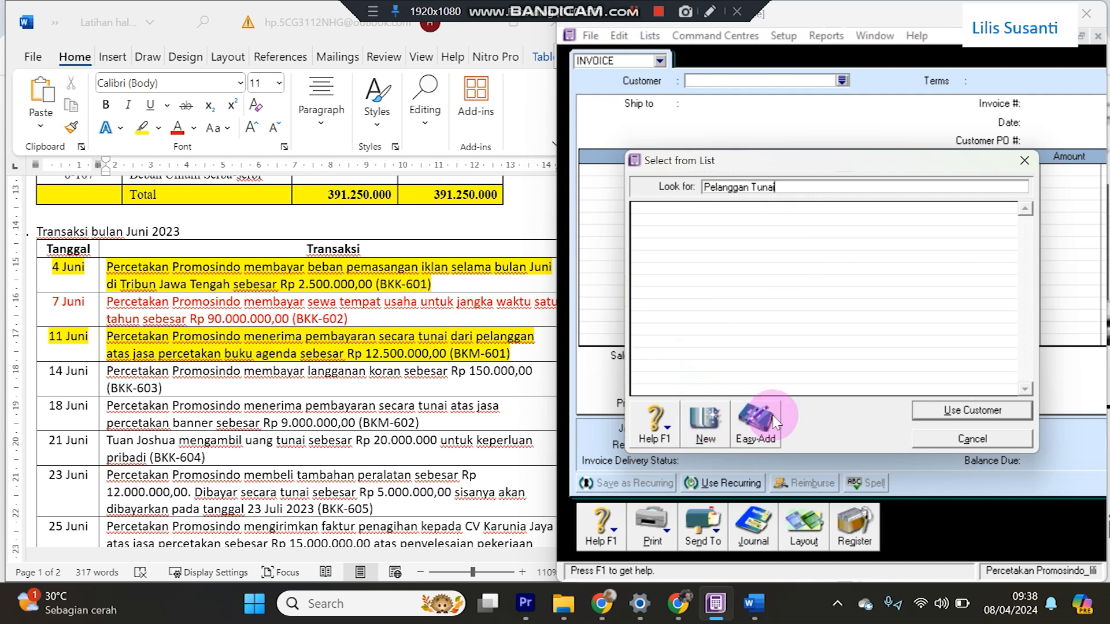
click(756, 423)
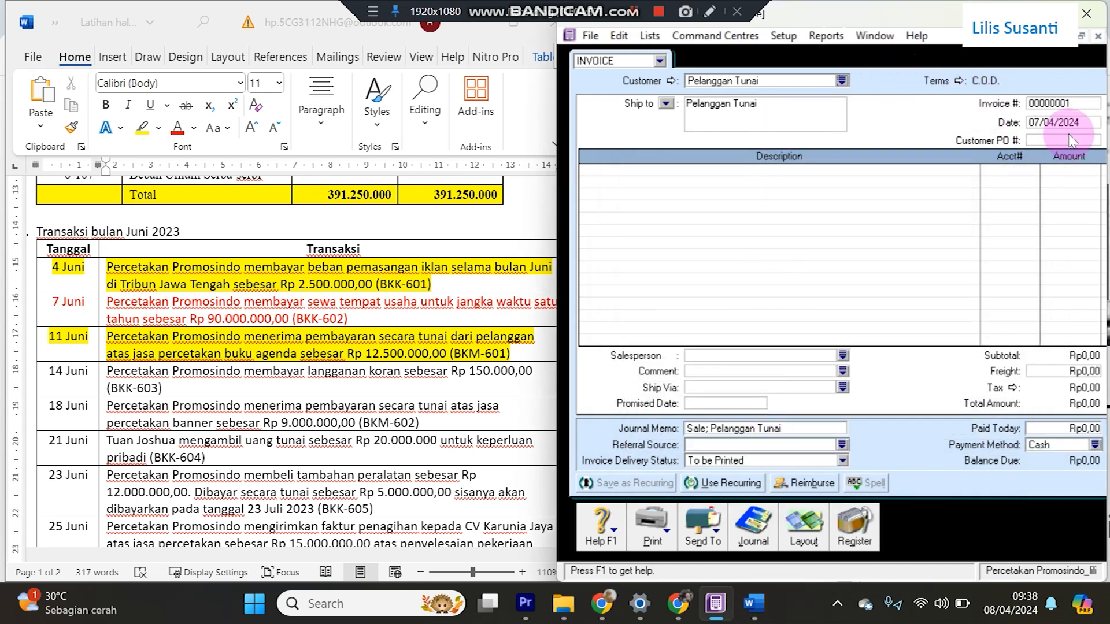
Set the sales invoice date to 11/06/2023 and its invoice number to BKM-601.
click(1050, 123)
text(11/6/)
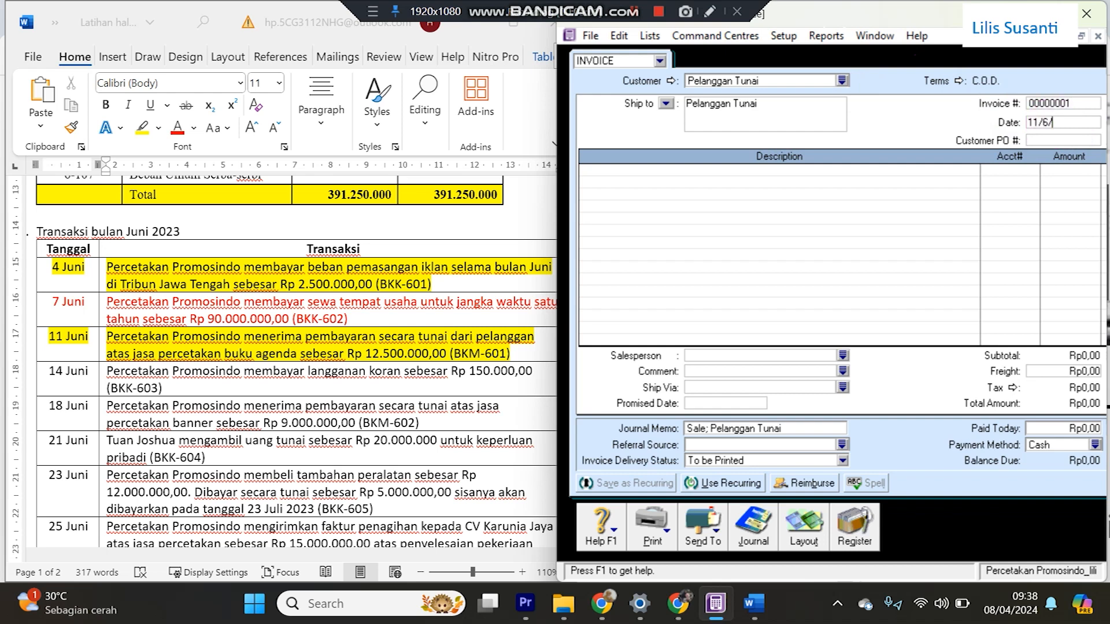
key(BackSpace)
key(BackSpace)
text(06/2023)
click(1035, 103)
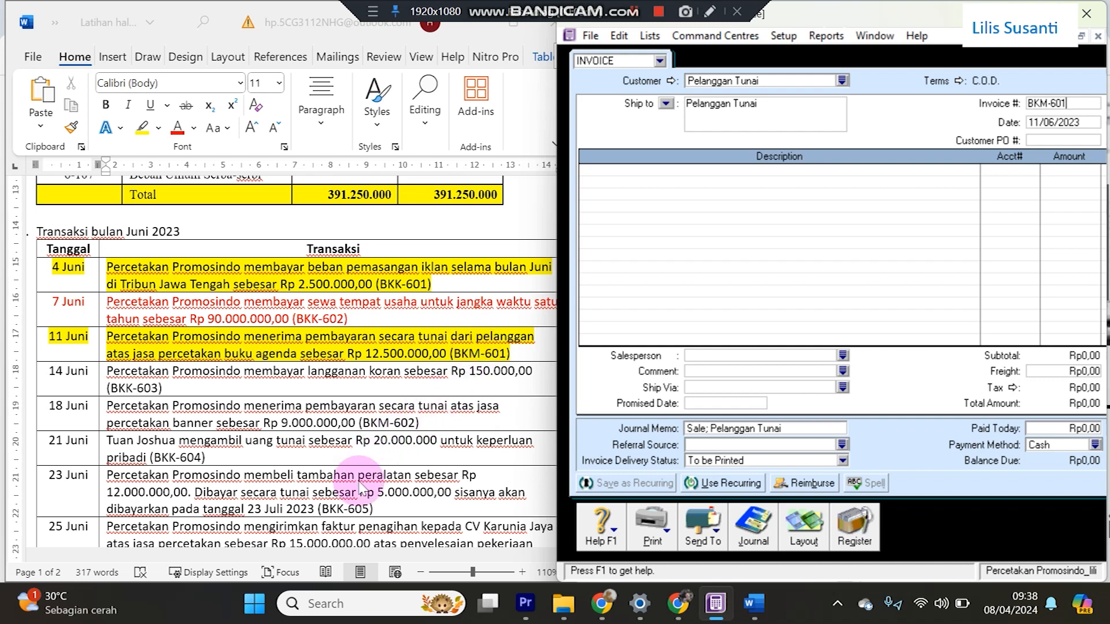
Add an invoice line described "Jasa Percetakan buku angenda" and assign it to account 4-1010 Pendapatan Jasa Percetakan.
click(785, 170)
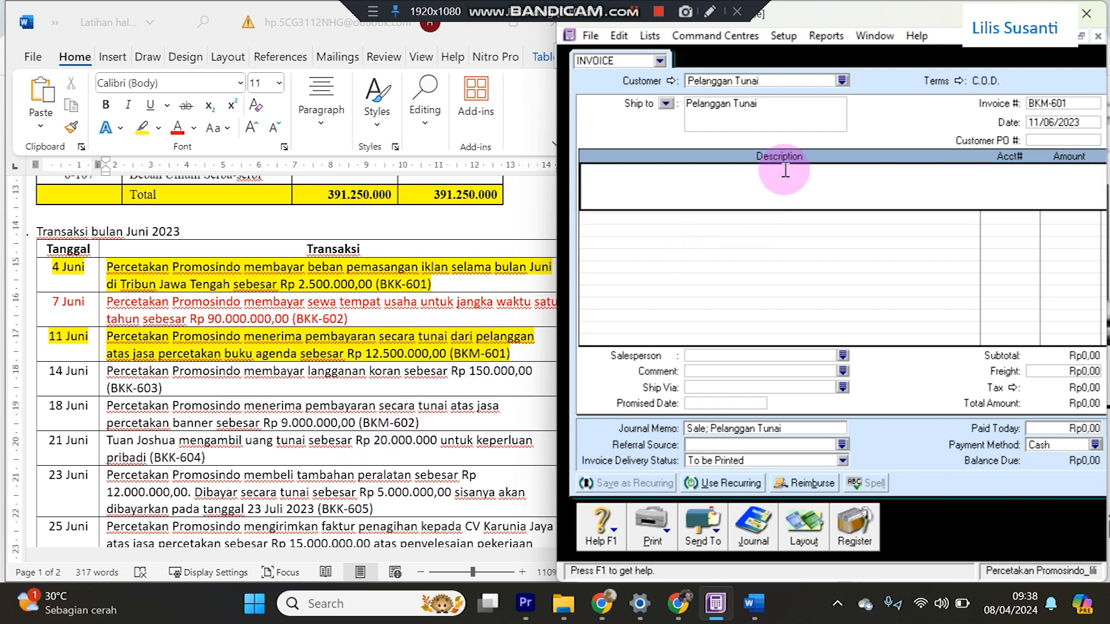
text(Jasa P)
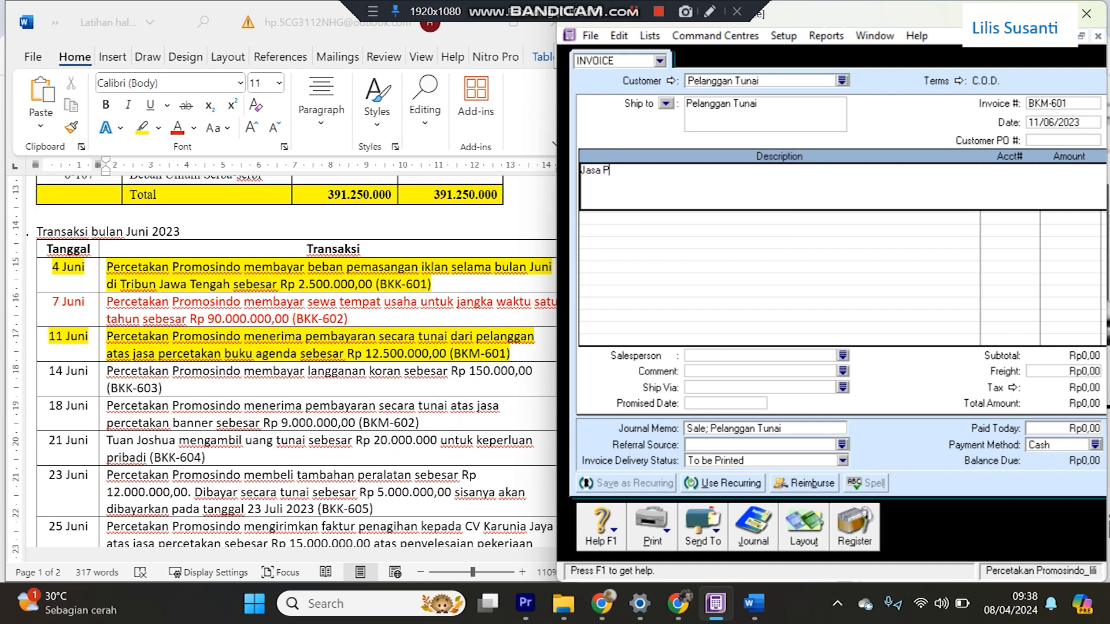
text(ercetaka)
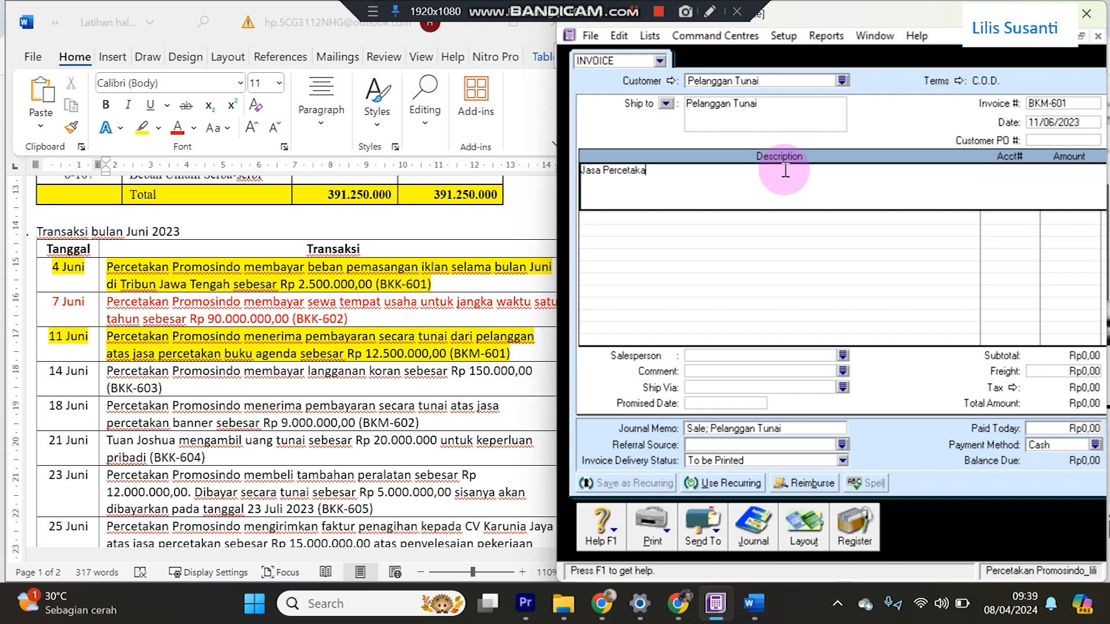
text(n buku angenda)
key(Tab)
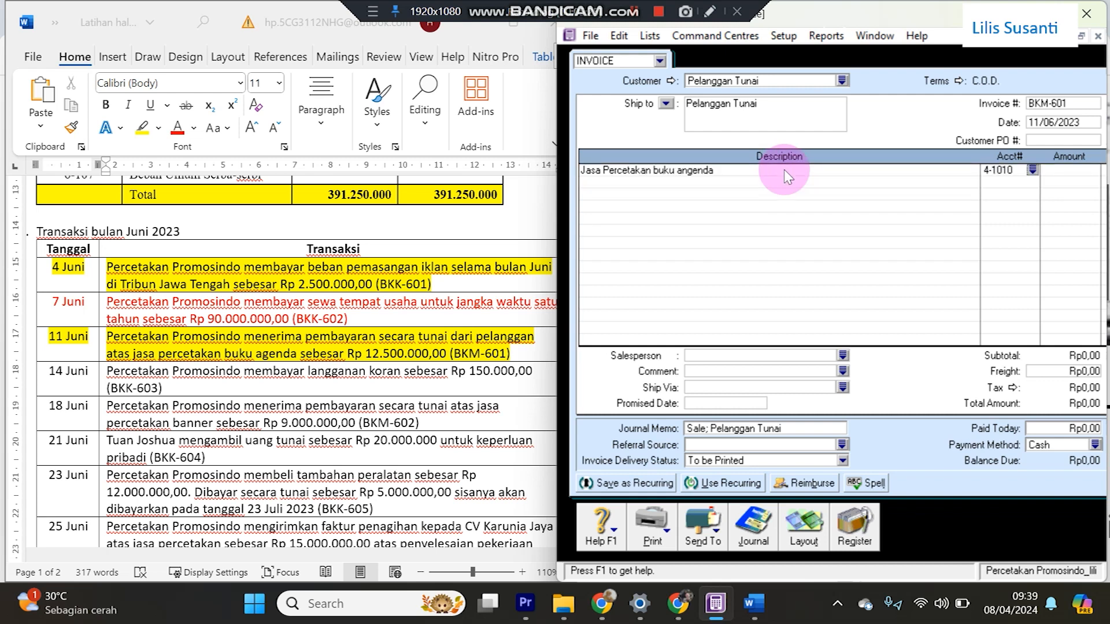
click(1032, 170)
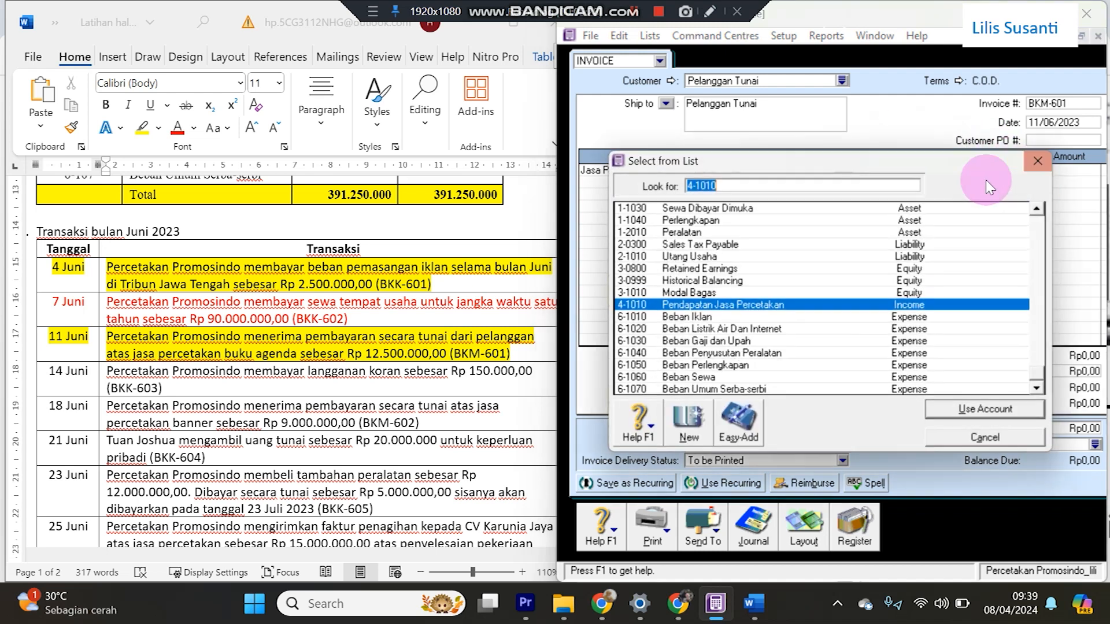
double_click(678, 306)
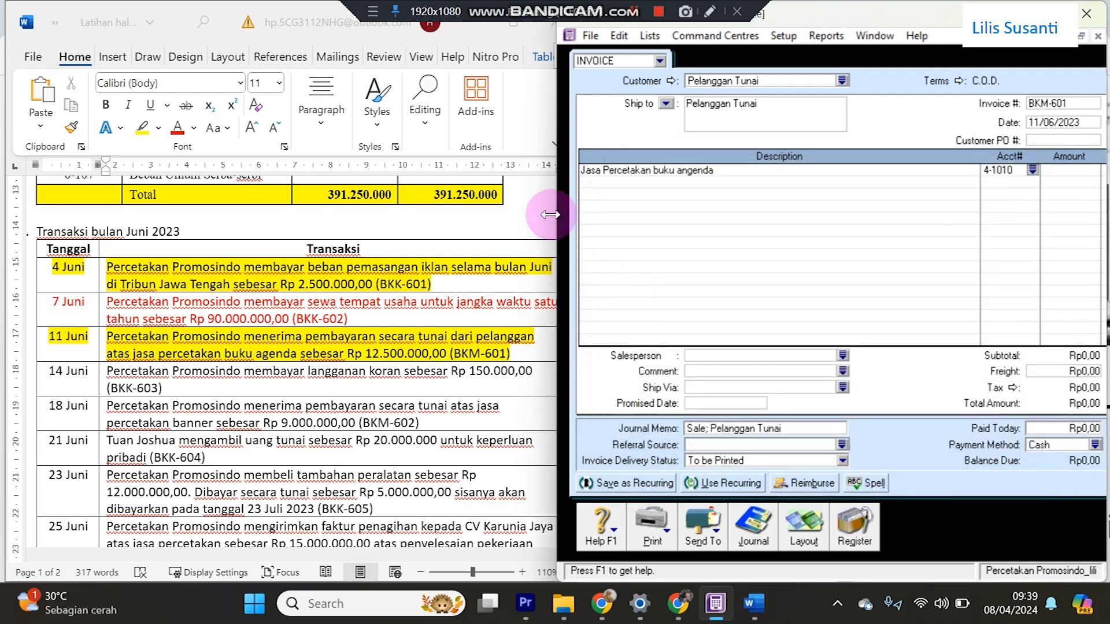
Widen the ABSS window and set the invoice line's amount to 12.500.000.
drag(542, 214, 483, 214)
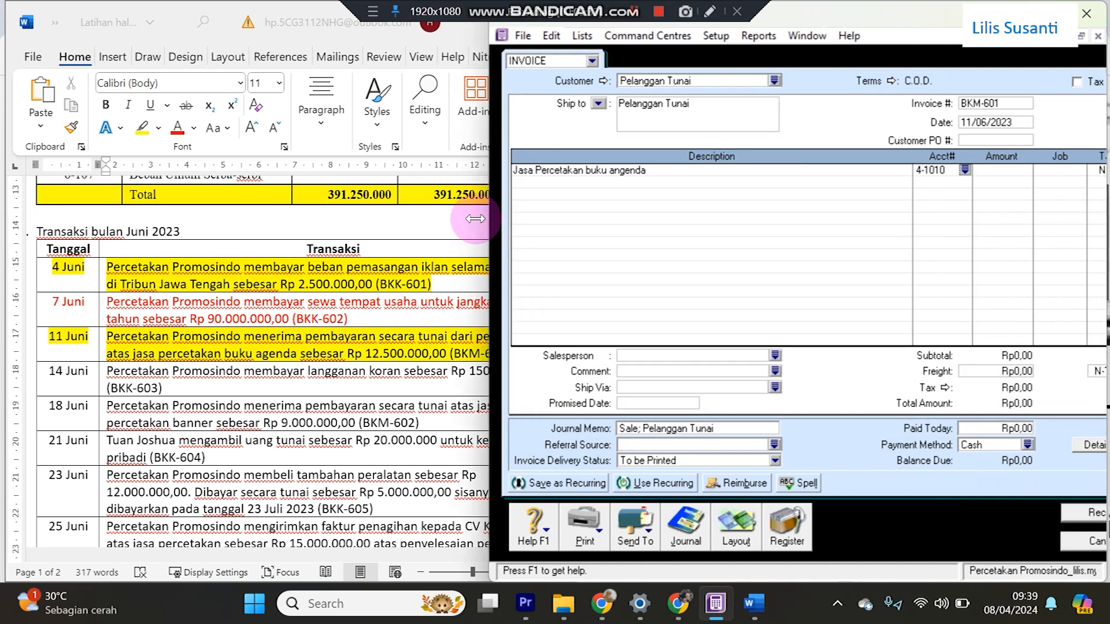
click(1008, 171)
text(12.500.)
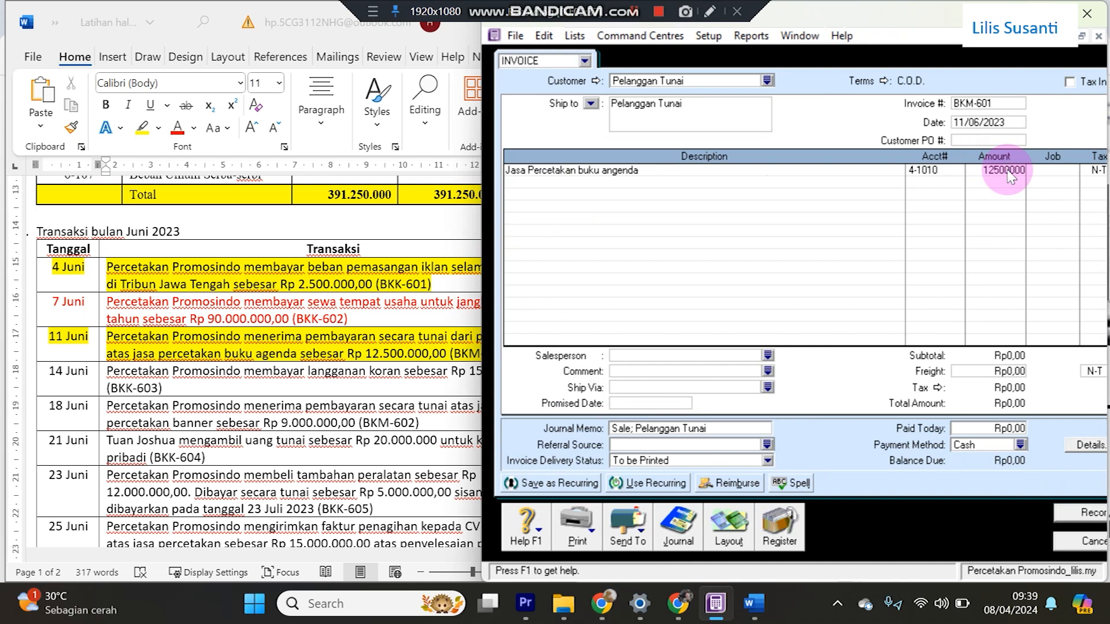
text(000)
key(Tab)
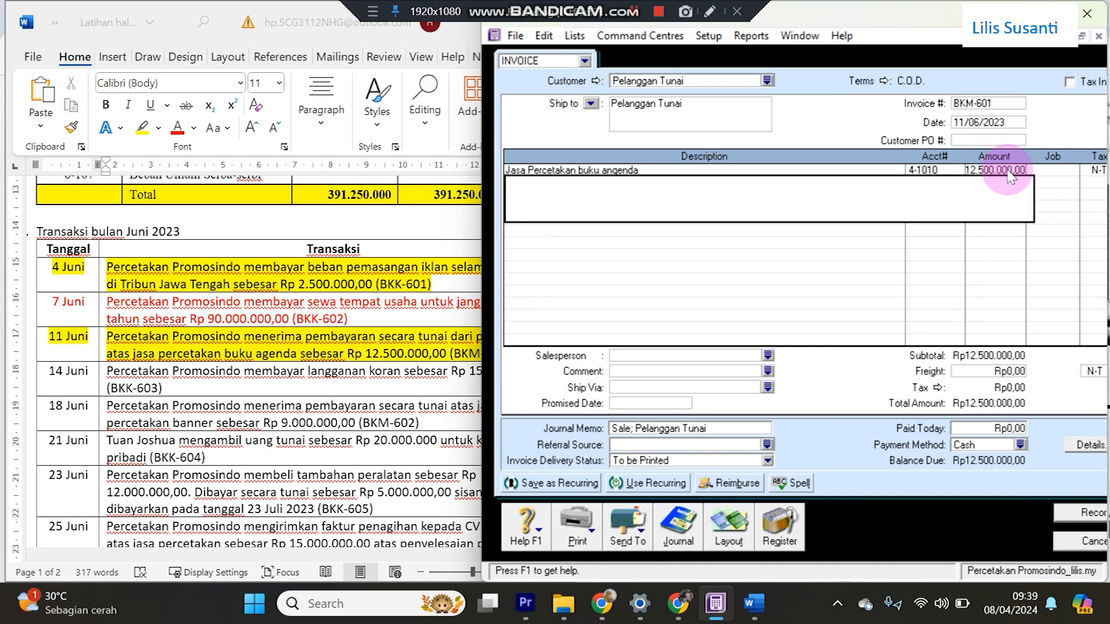
Set the invoice's Paid Today amount to 12.500.000 and record the invoice, ignoring all spelling suggestions.
click(968, 430)
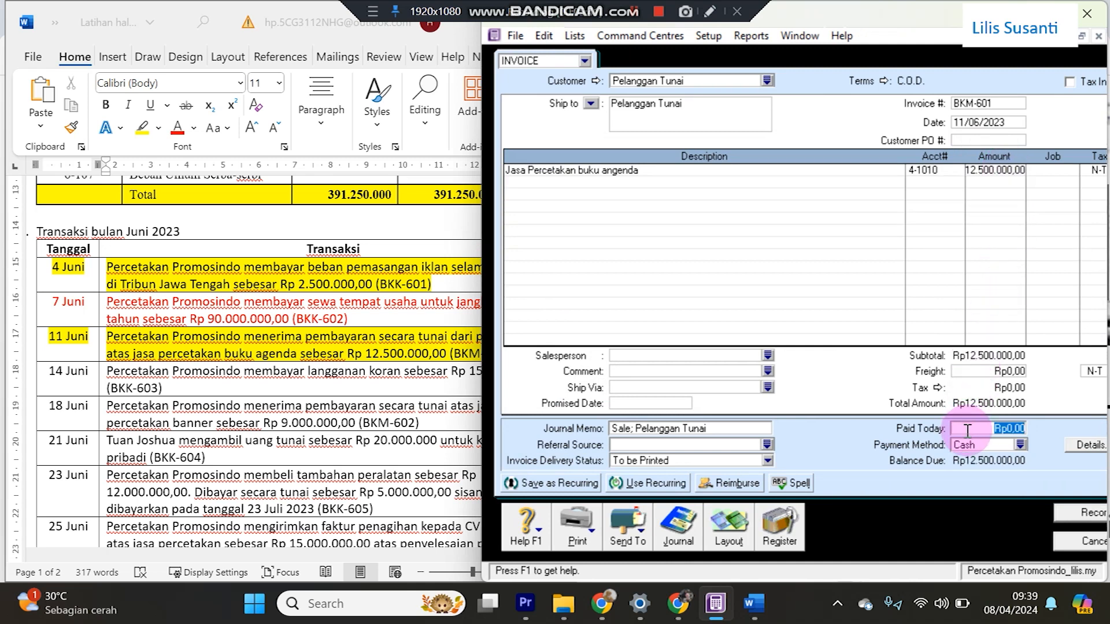
text(12500000)
key(Tab)
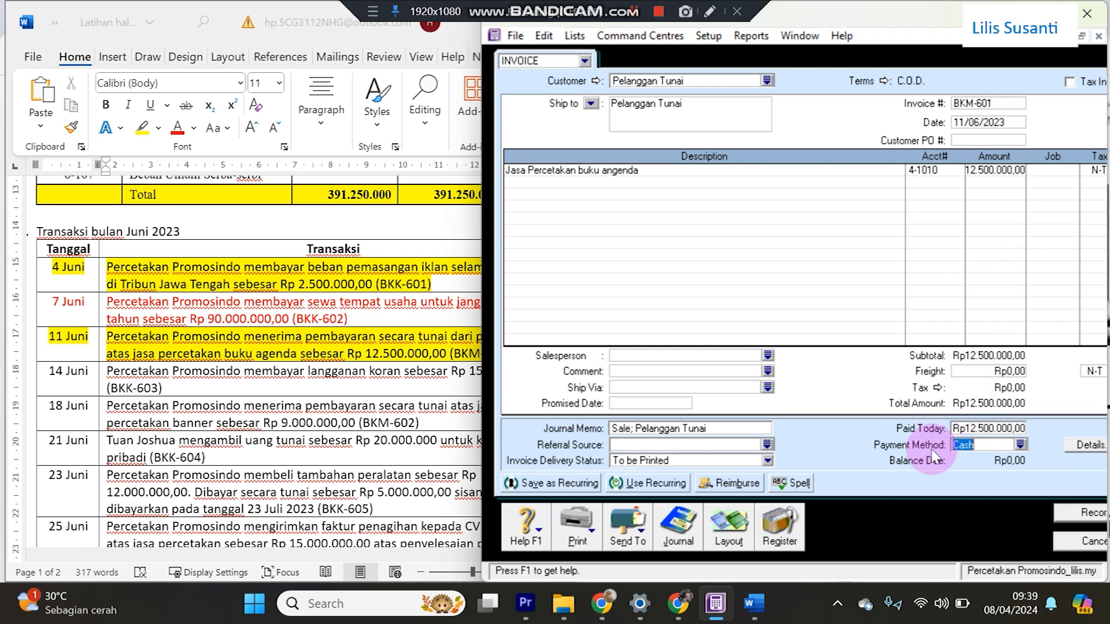
click(1062, 513)
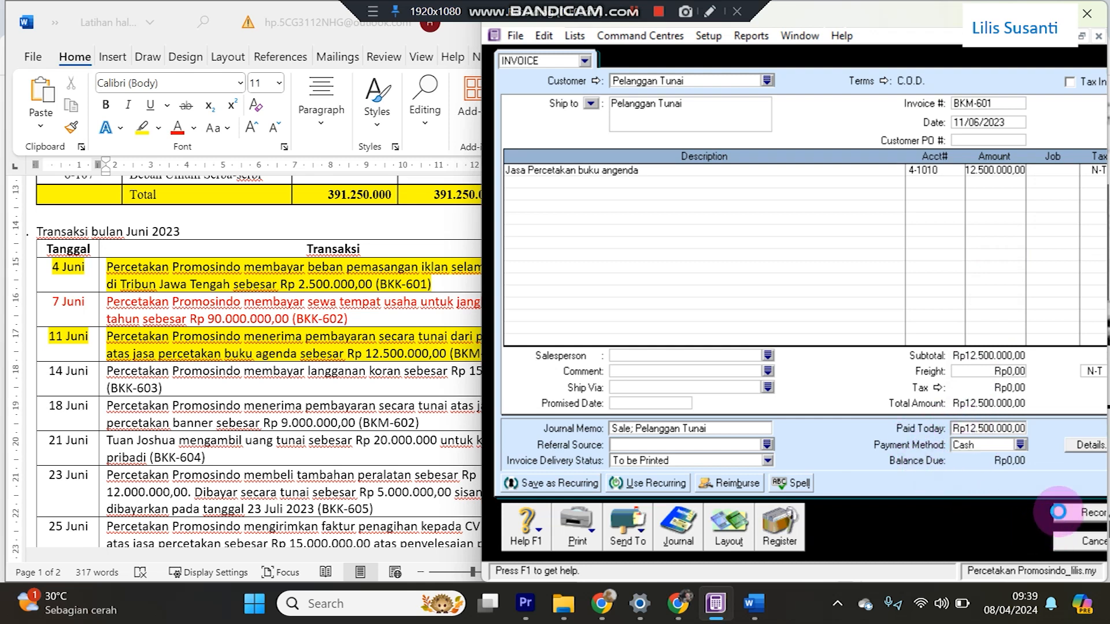
click(675, 328)
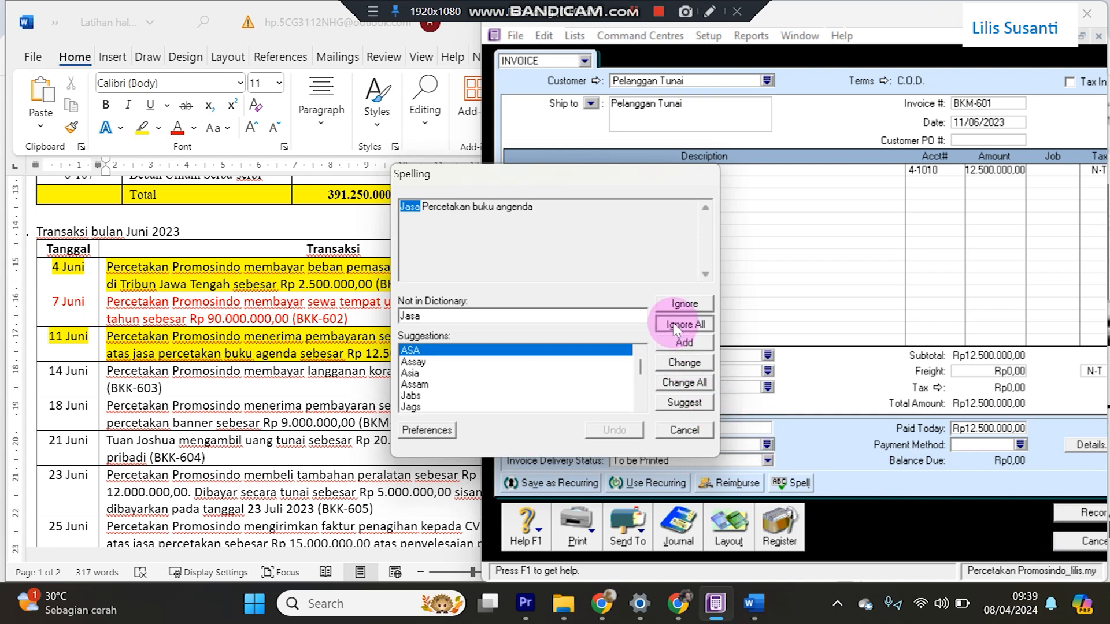
click(676, 327)
click(675, 327)
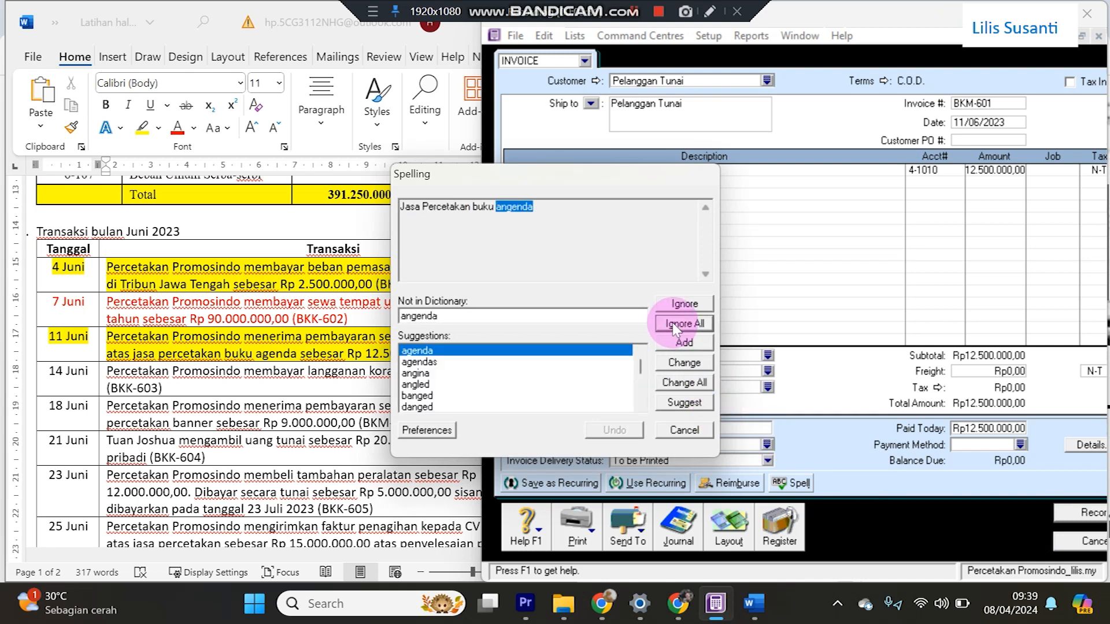
click(675, 328)
Review the Receipts, Disbursements and All sections of the transaction journal.
click(679, 526)
click(665, 58)
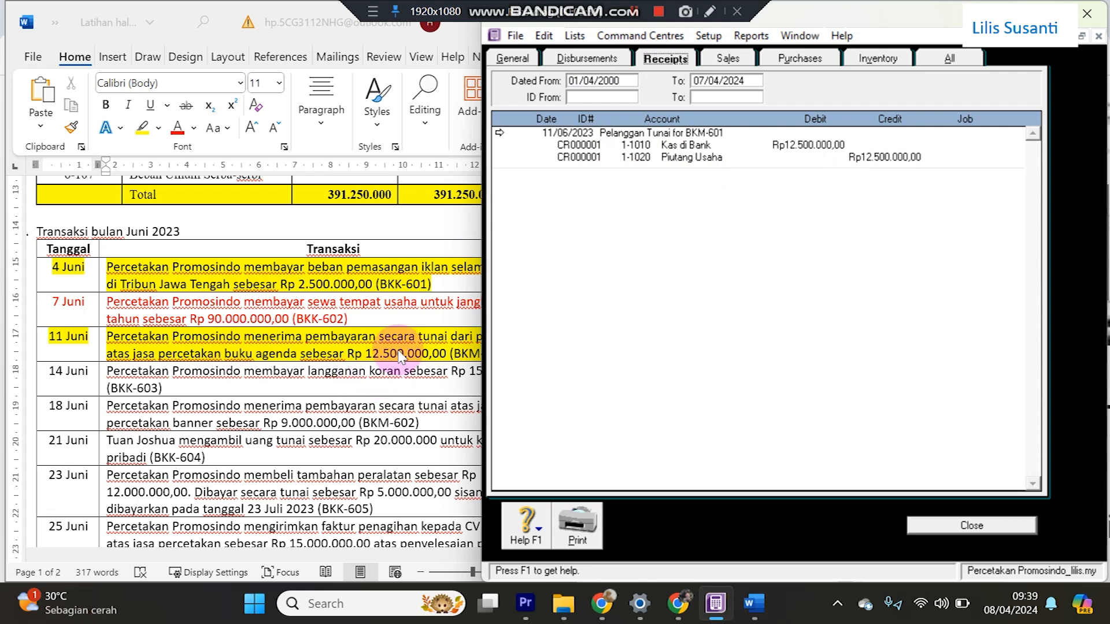
click(563, 68)
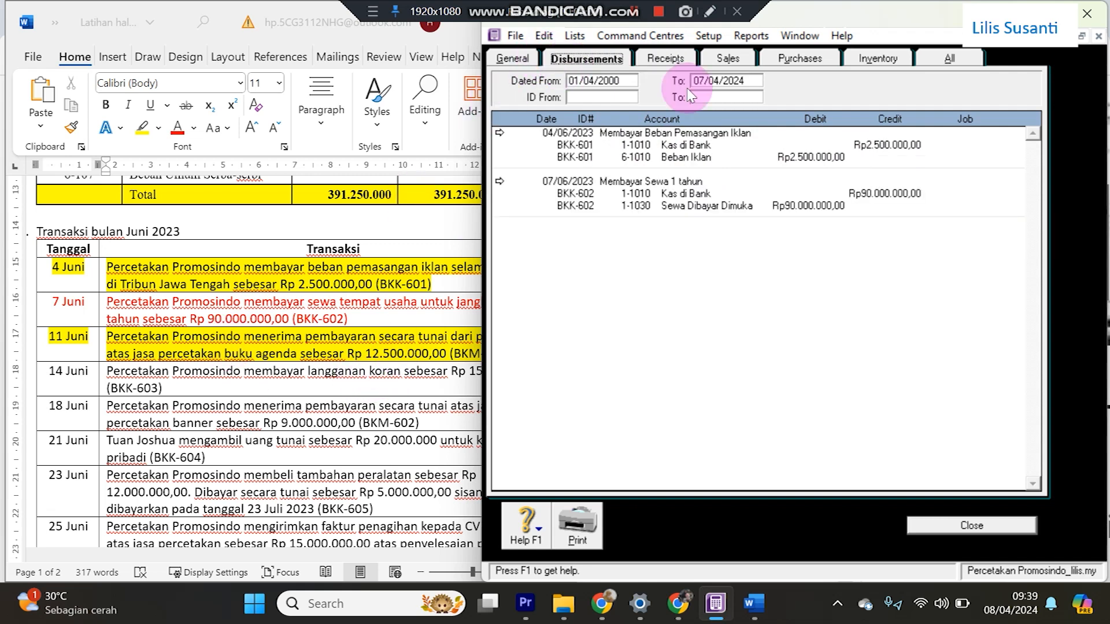
click(934, 57)
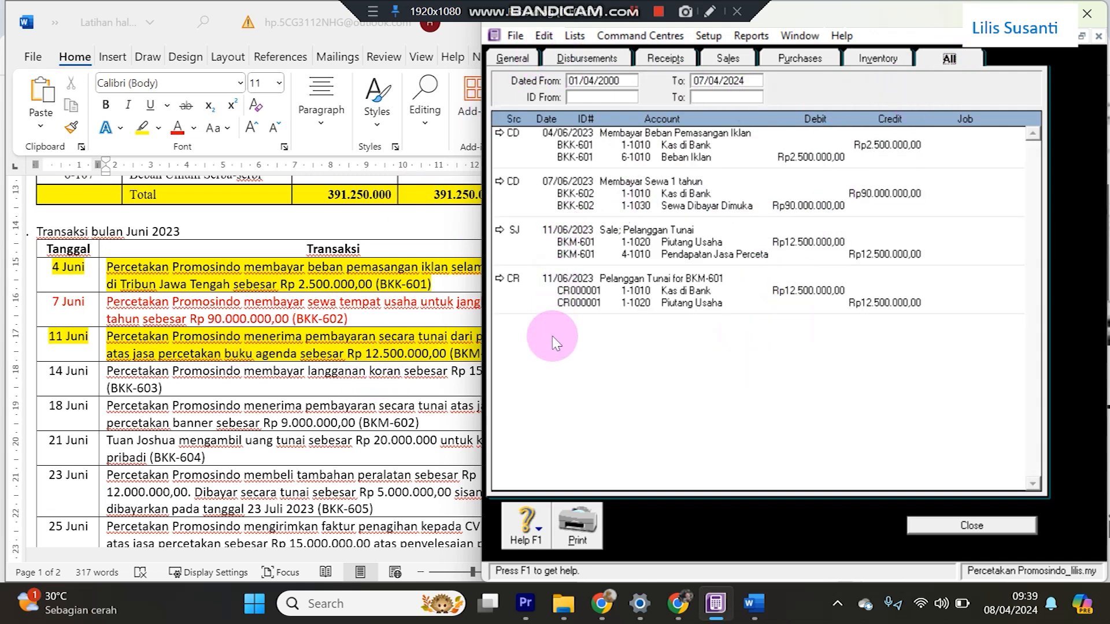
In the Word exercise, color the text of the 14 Juni transaction row red.
click(336, 386)
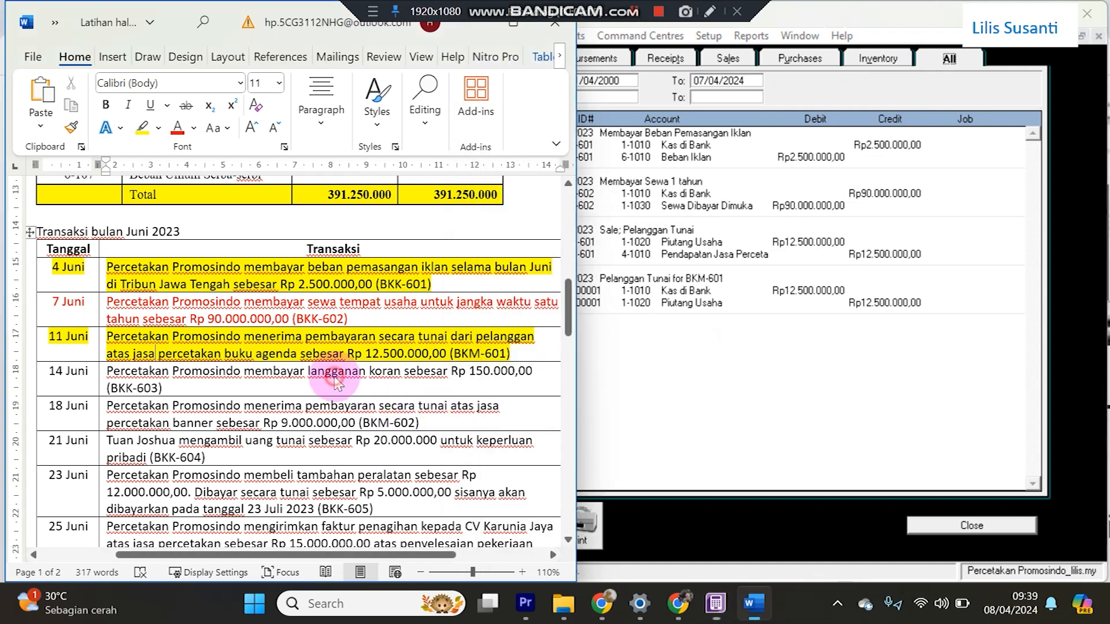
click(118, 376)
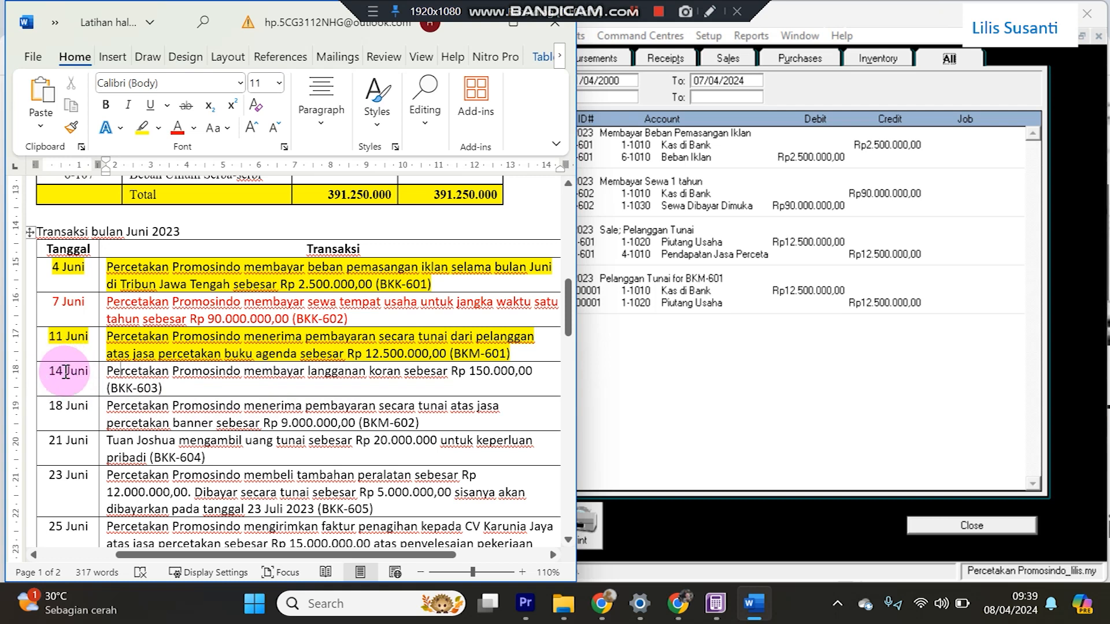
drag(54, 379, 168, 382)
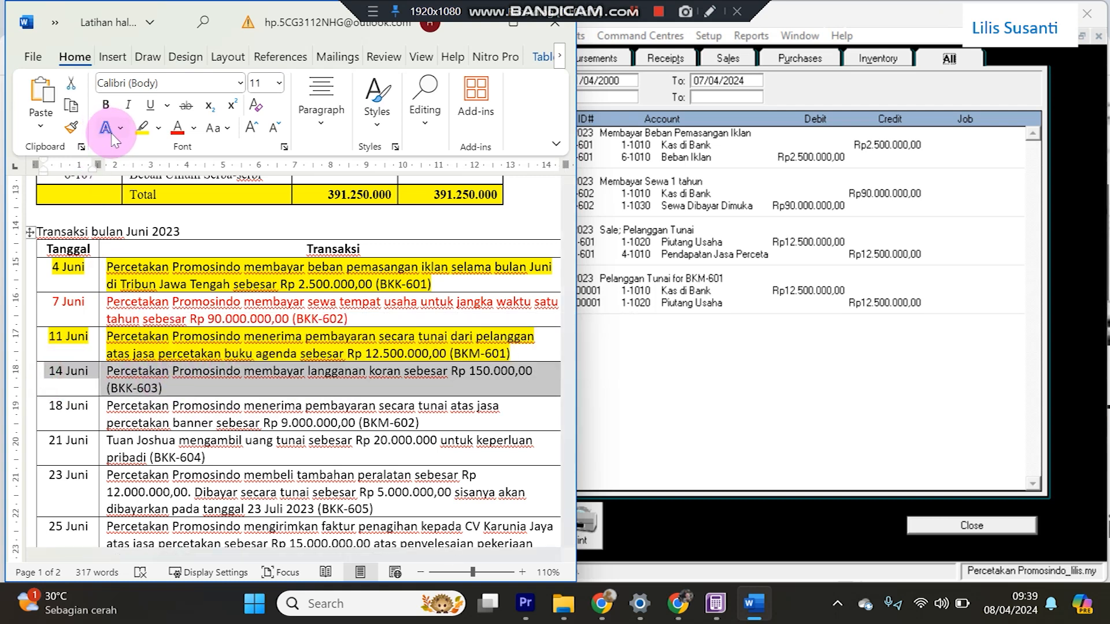
click(176, 129)
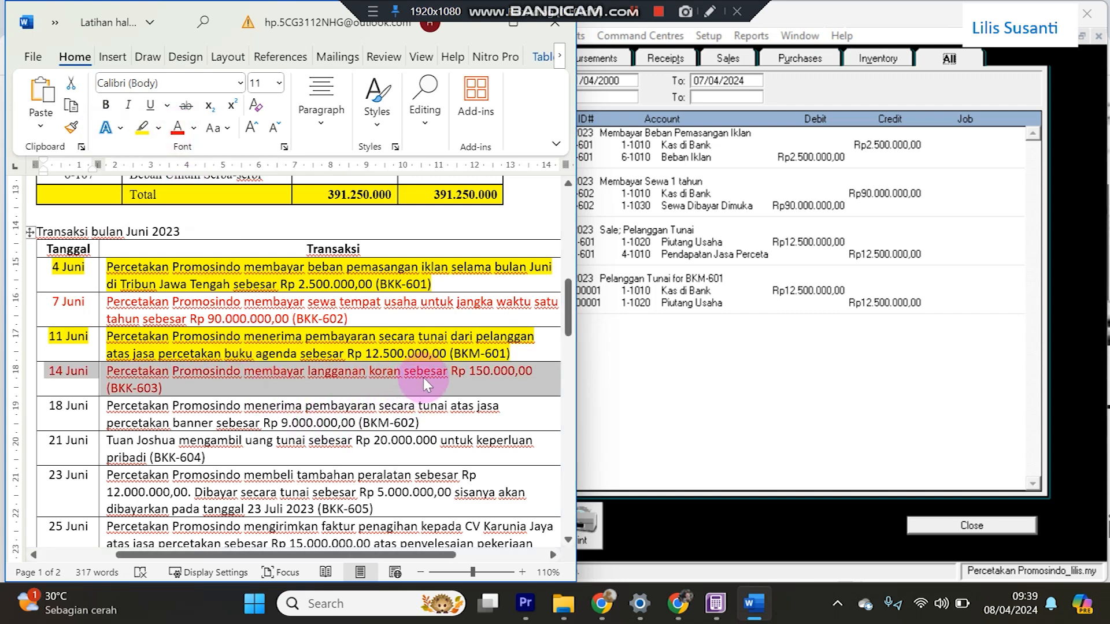
Close the journal and sales invoice in ABSS, and start a Spend Money entry dated 14/06/2023 with cheque number BKK-603.
click(925, 526)
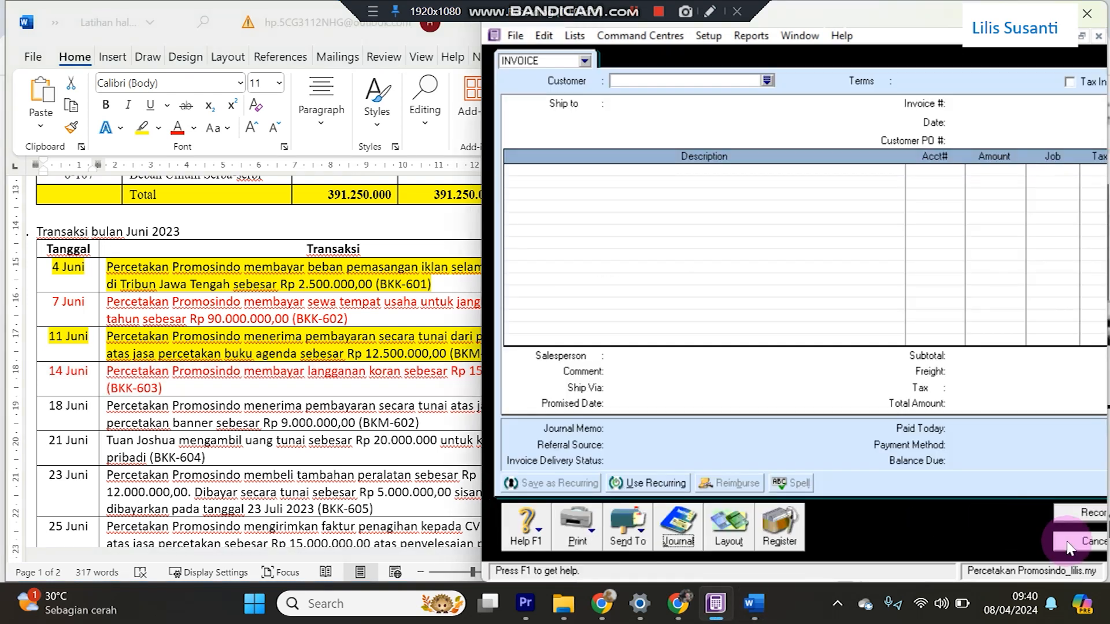
key(Escape)
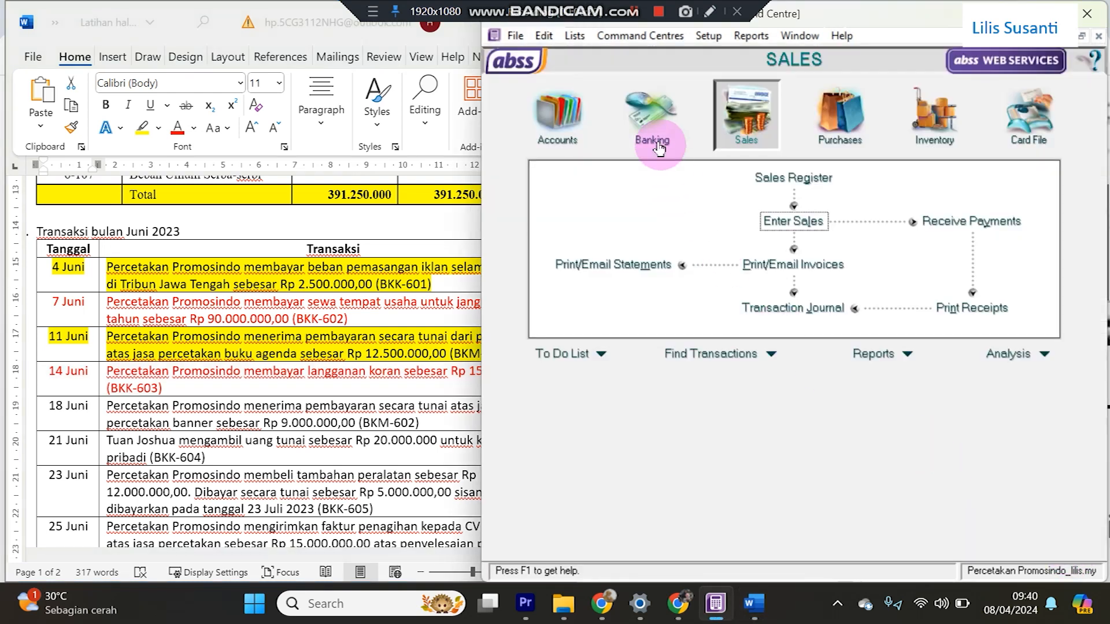
click(653, 113)
click(593, 191)
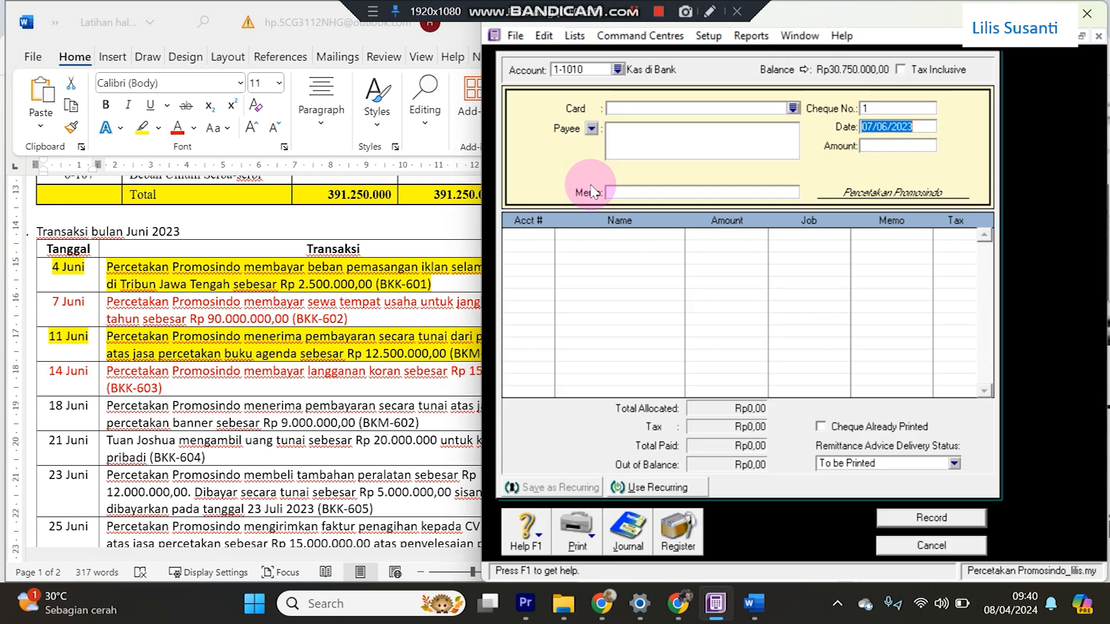
click(898, 127)
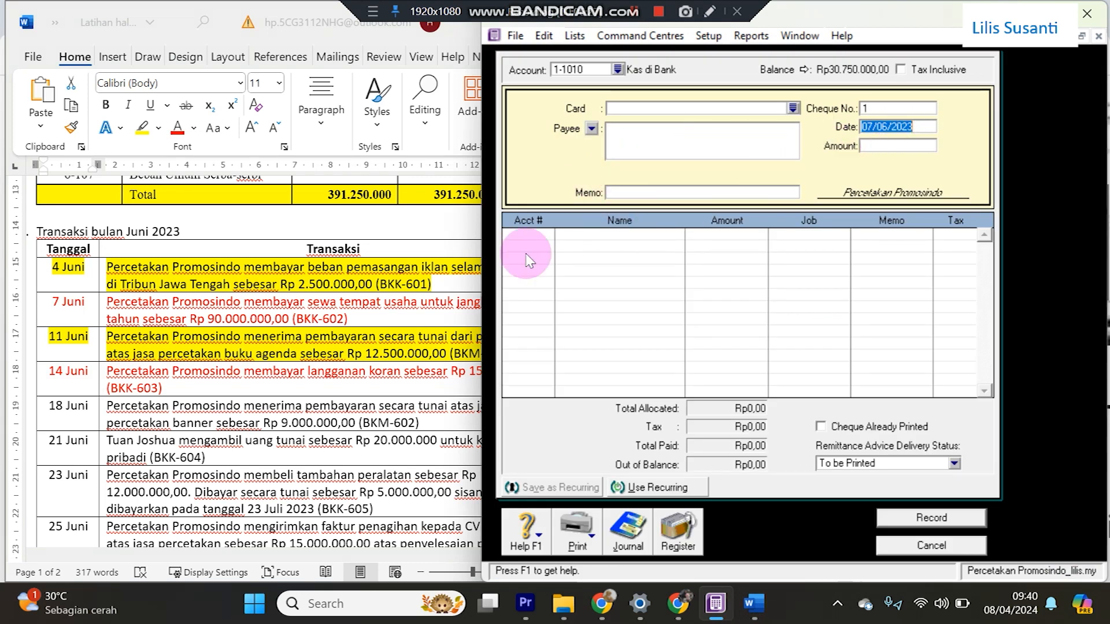
drag(873, 123, 855, 132)
text(14)
click(886, 108)
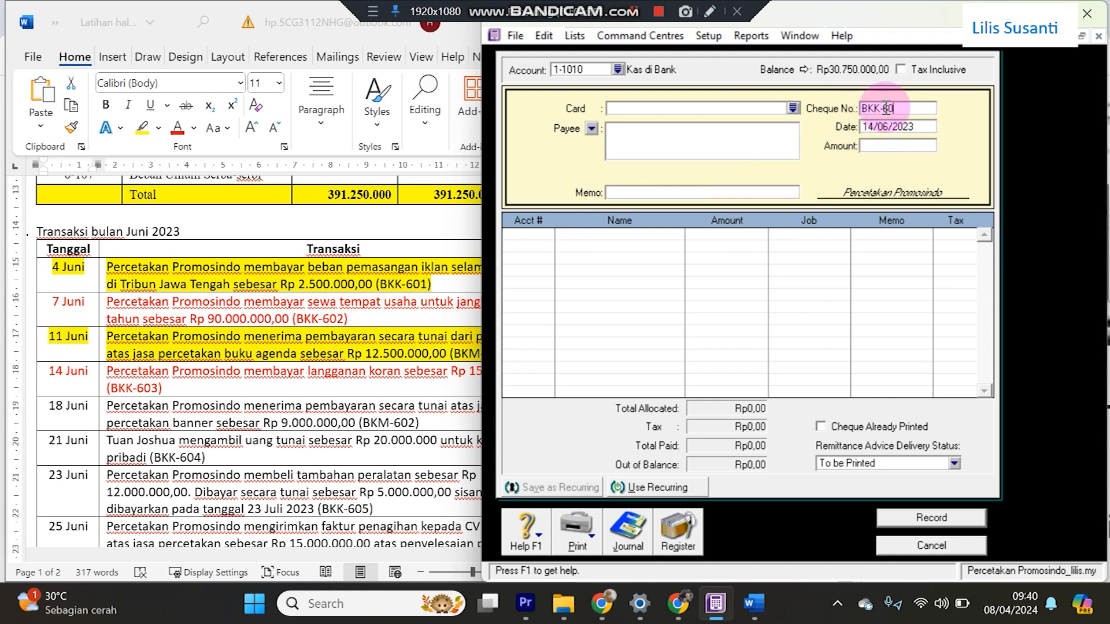
key(Tab)
key(Tab)
Set the payment amount to 150.000 and the memo to "Membayar Langganan Koran".
click(432, 373)
drag(904, 147, 843, 141)
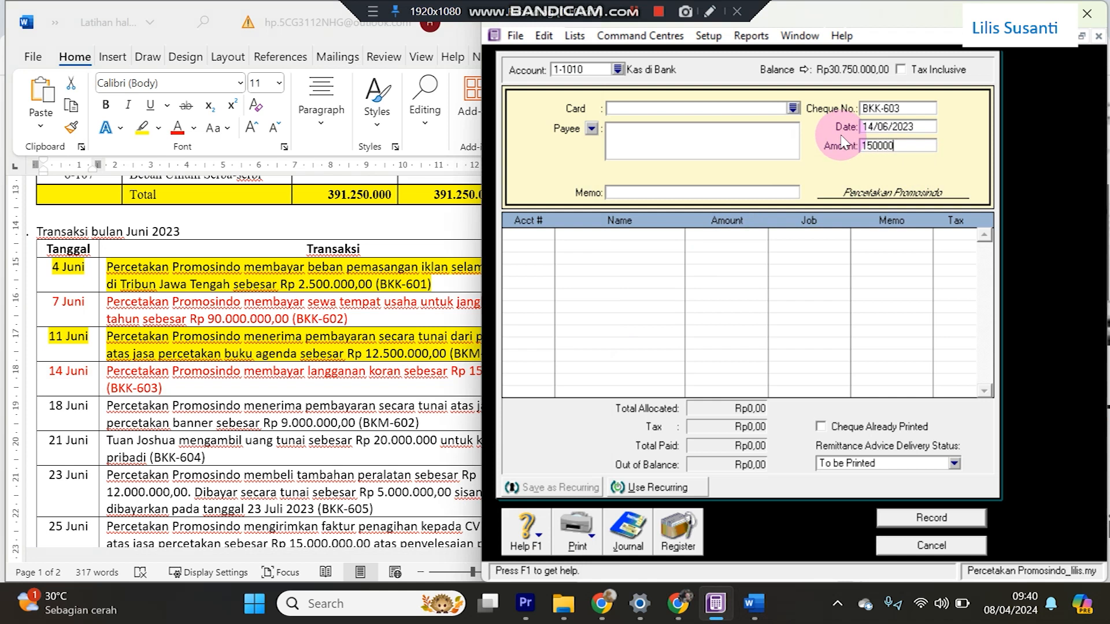
text(150000)
key(Tab)
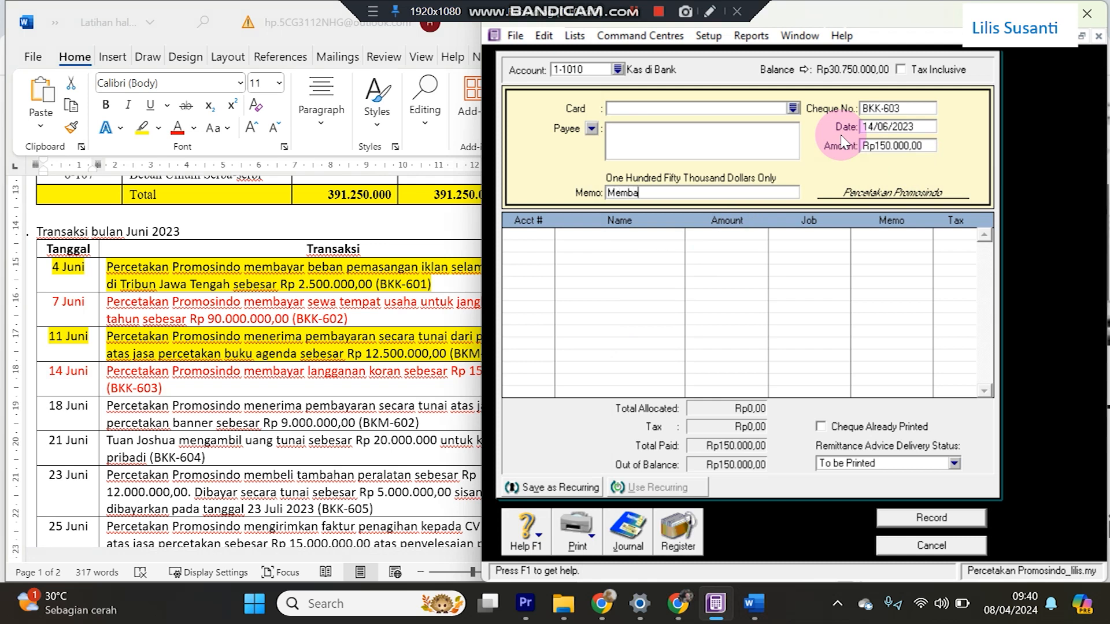
text(gganan Koran)
key(Tab)
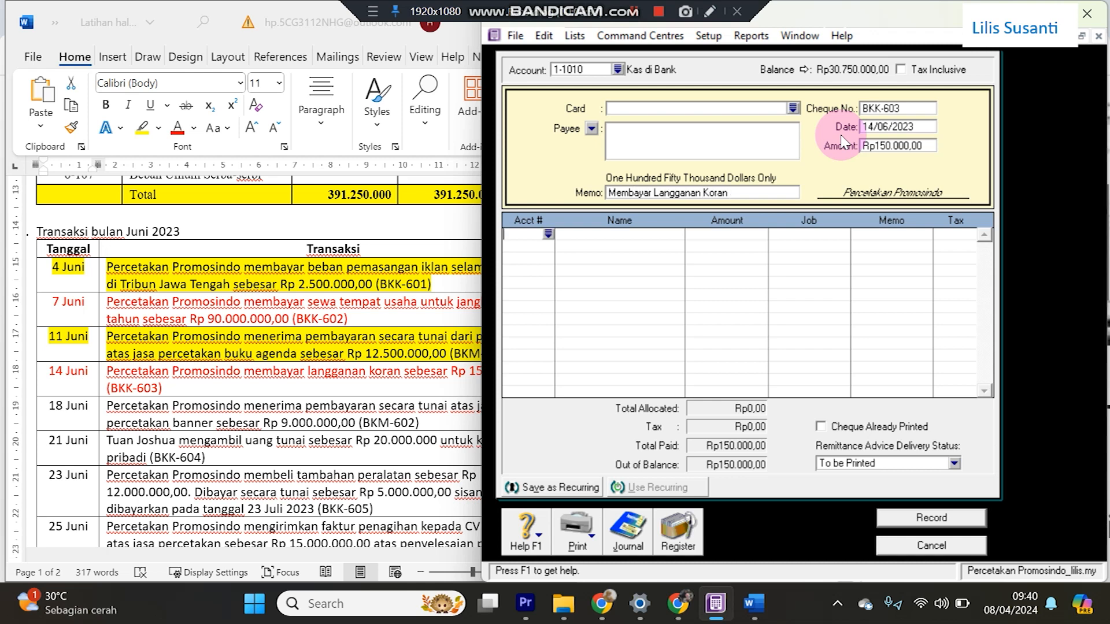
Allocate the payment to account 6-1070 Beban Umum Serba-serbi and record it.
text(6)
key(Tab)
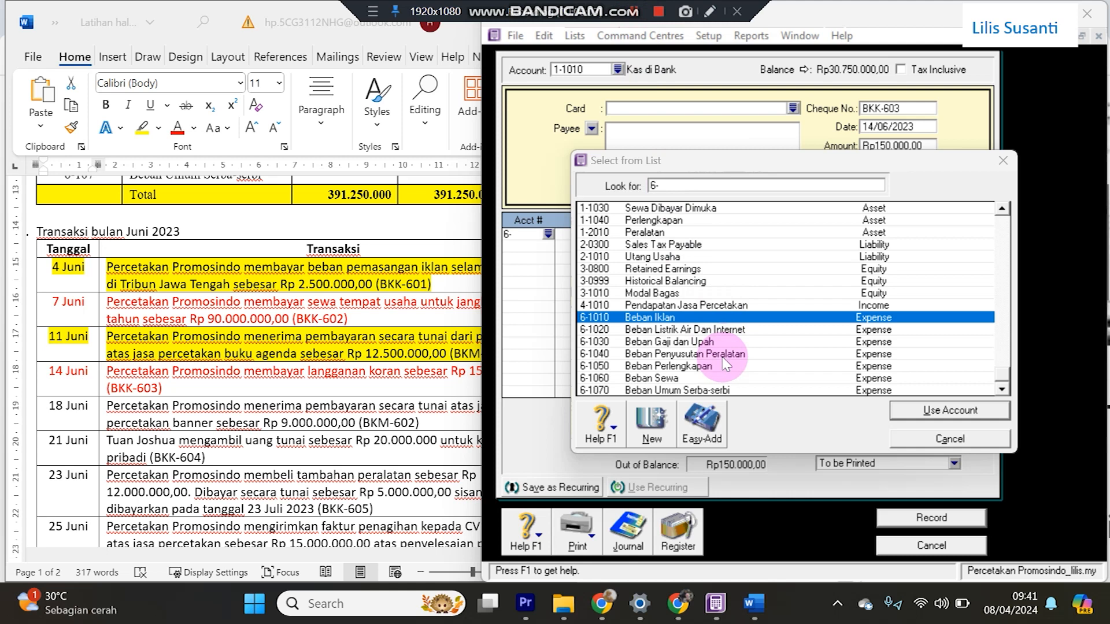
double_click(717, 392)
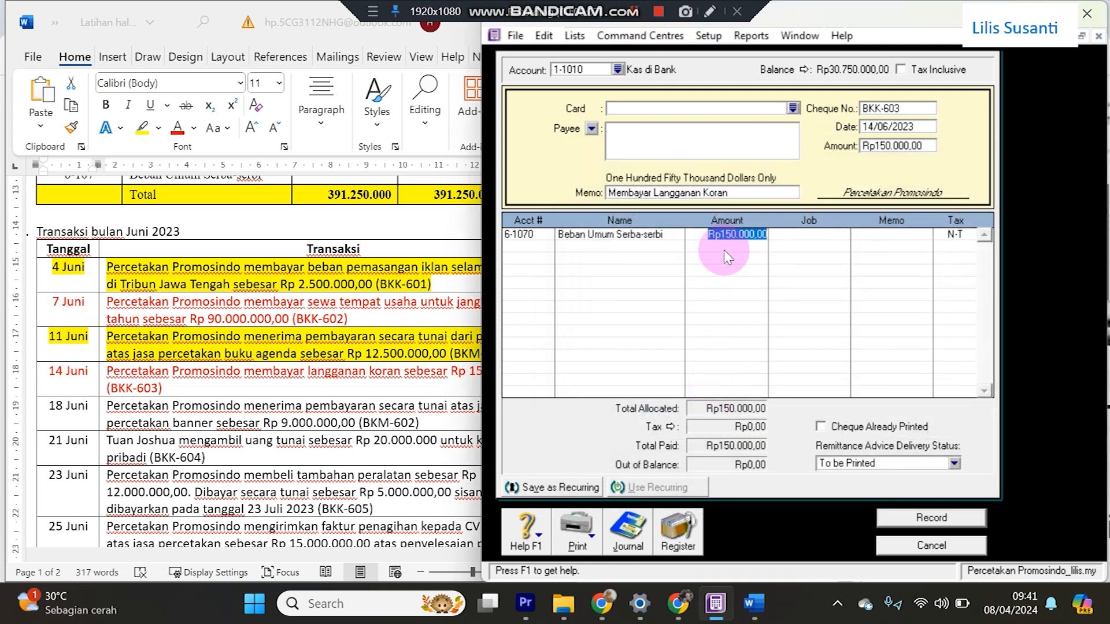
click(396, 379)
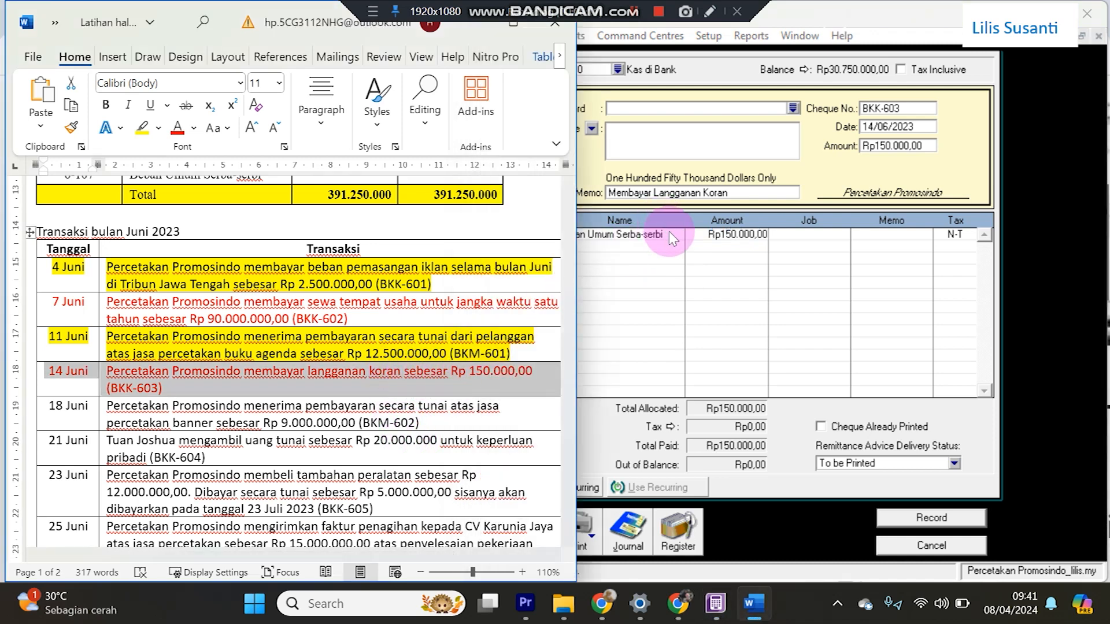
click(923, 520)
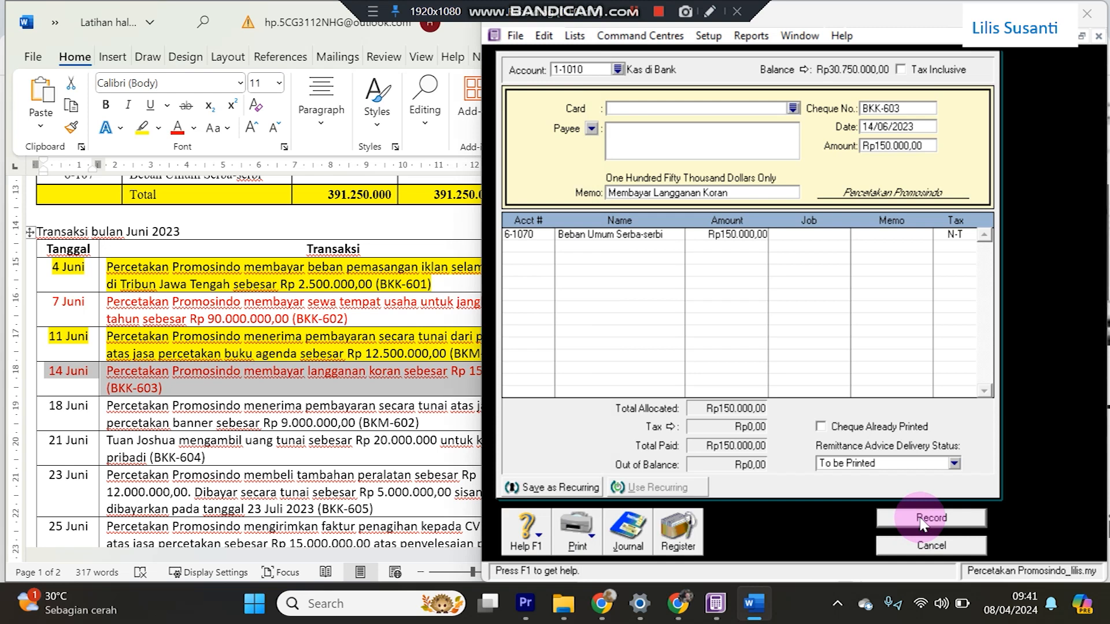
click(923, 522)
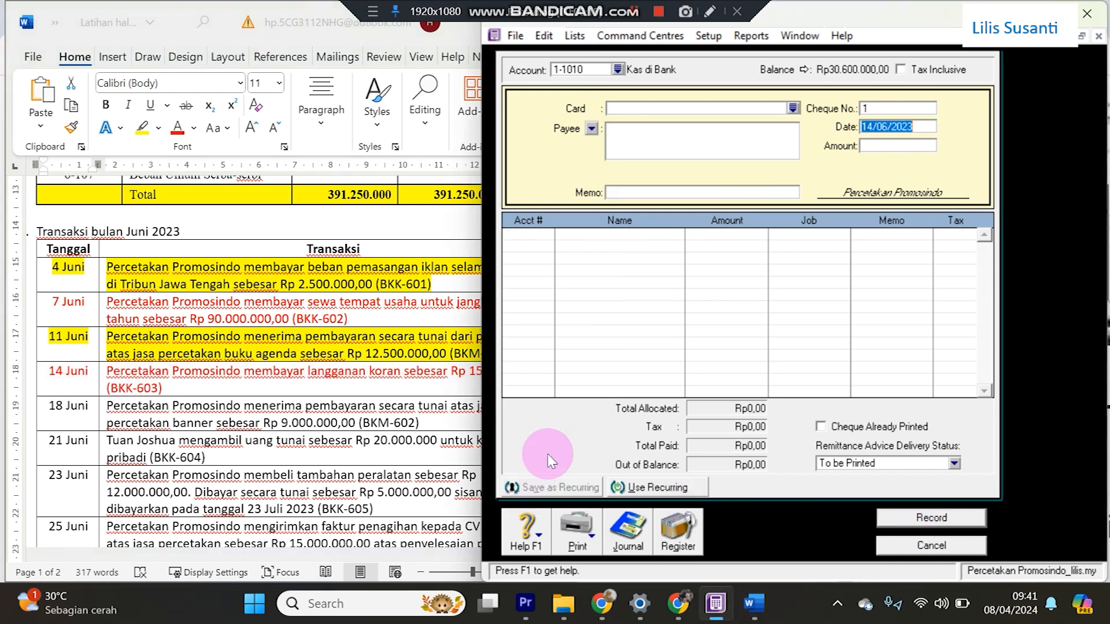
In the Word exercise, highlight the 18 Juni transaction row in yellow.
click(382, 386)
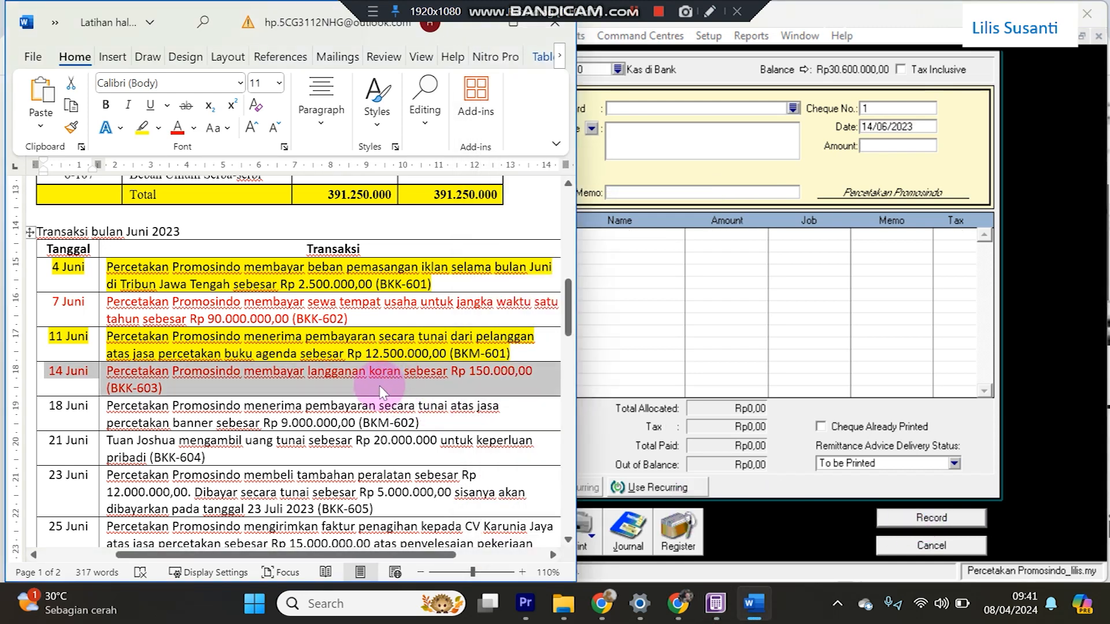
click(377, 387)
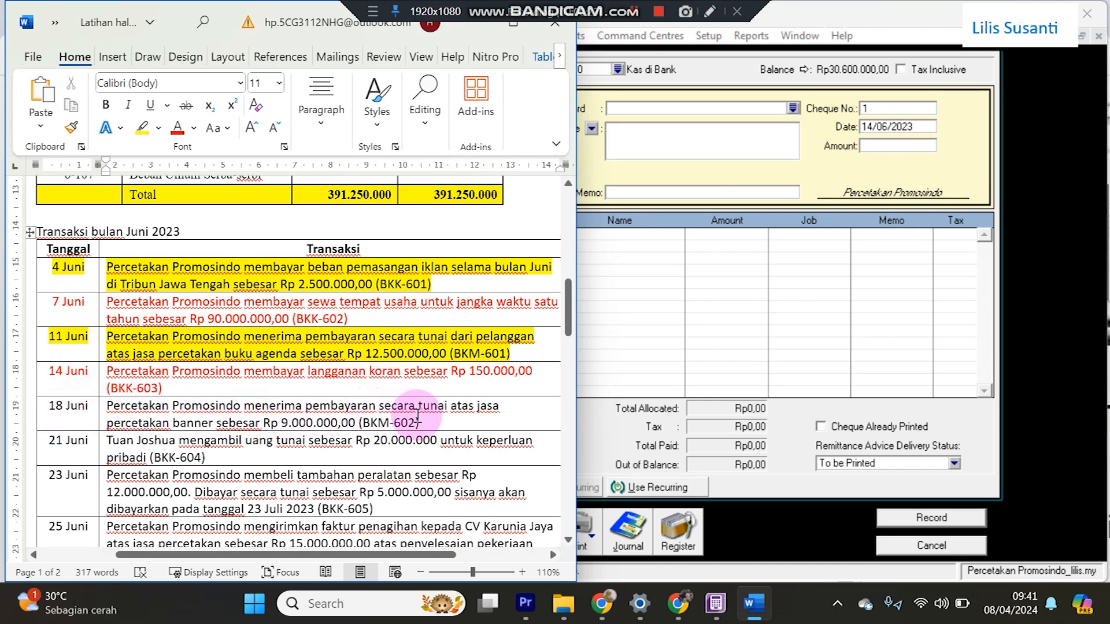
drag(58, 409, 267, 403)
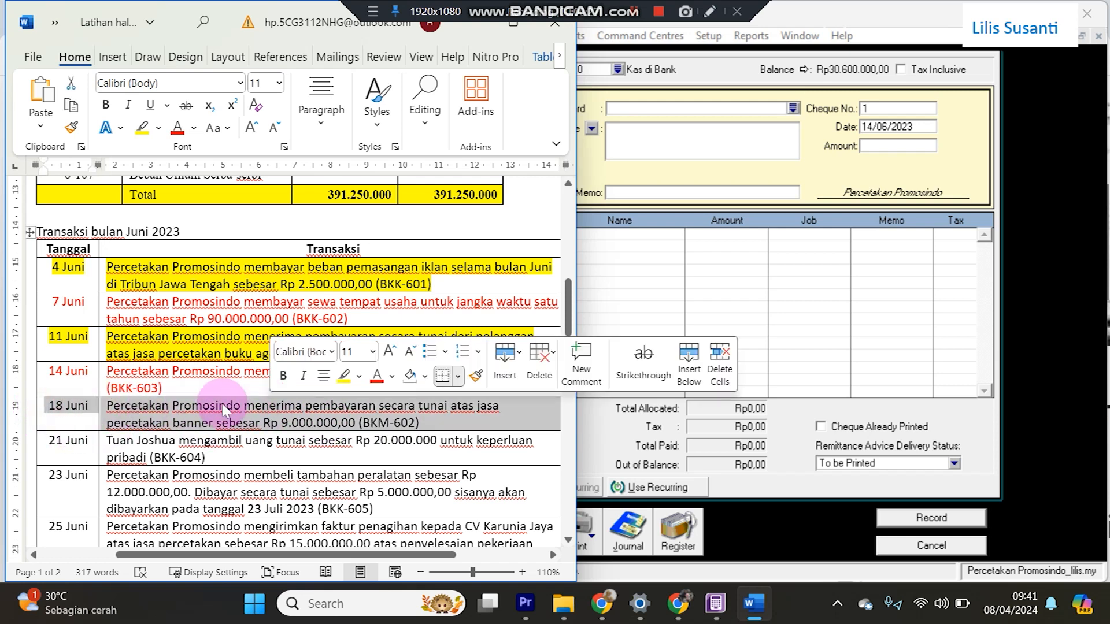
click(143, 128)
Close Spend Money in ABSS and start a sales invoice for the customer Pelanggan Tunai dated 18/06/2023.
click(932, 545)
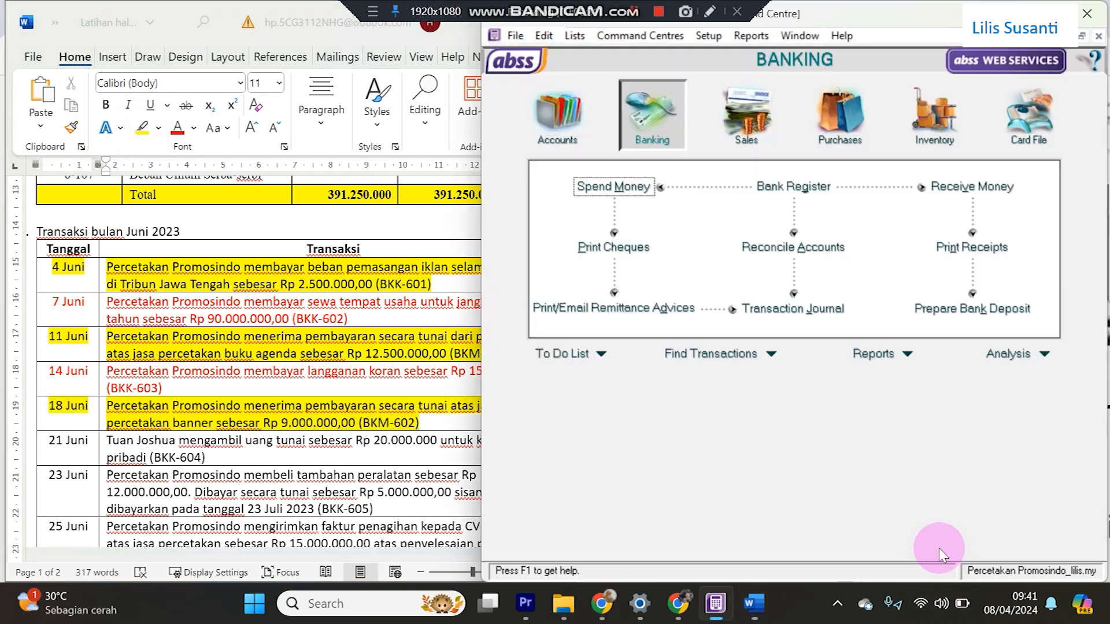
click(745, 119)
click(775, 216)
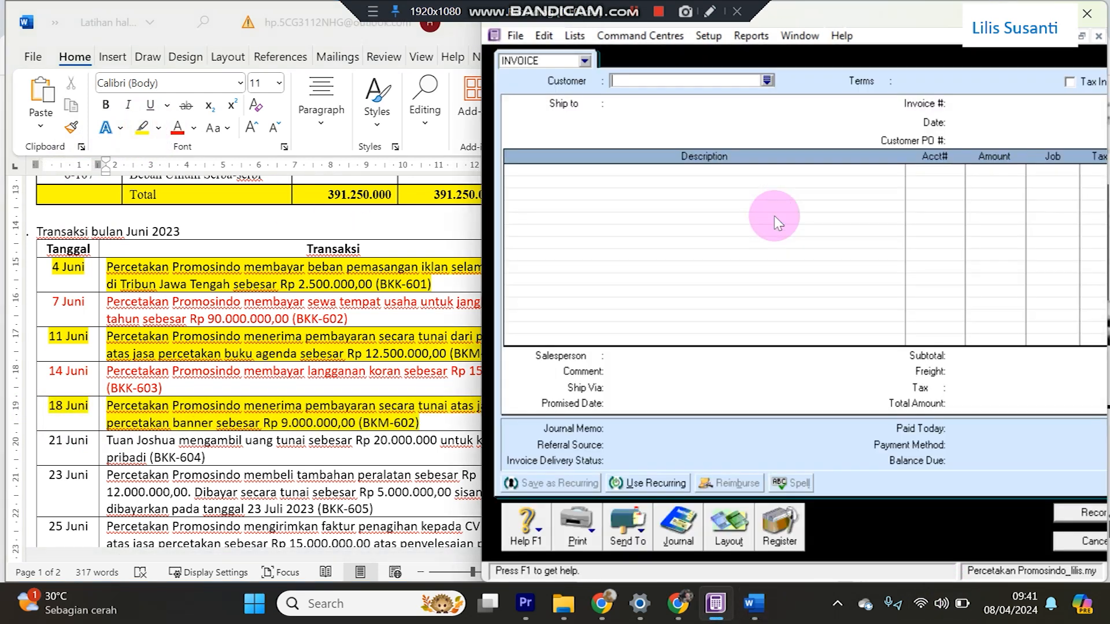
click(767, 81)
double_click(699, 209)
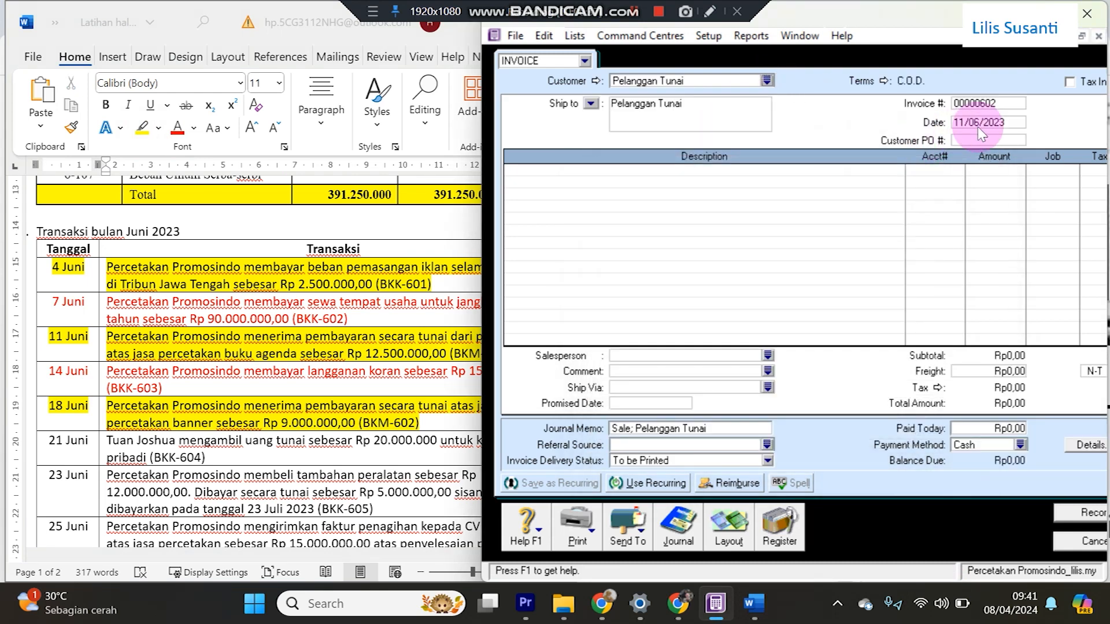
click(975, 125)
double_click(957, 123)
text(18)
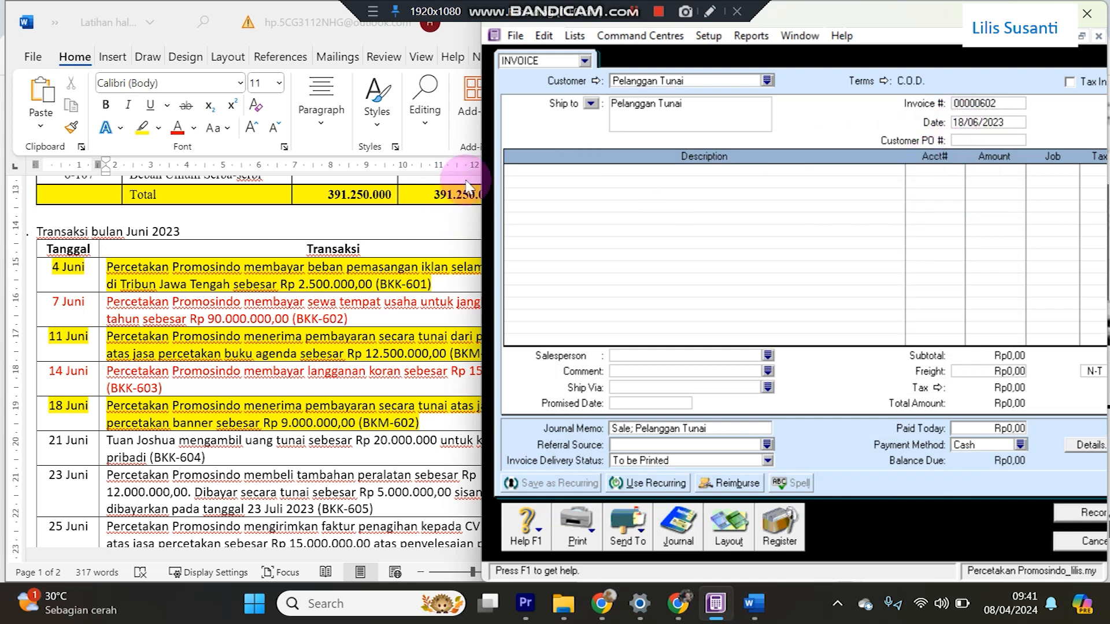
Add the invoice line "Percetakan Banner" with account 4-1010 and an amount of 9.000.000.
click(529, 172)
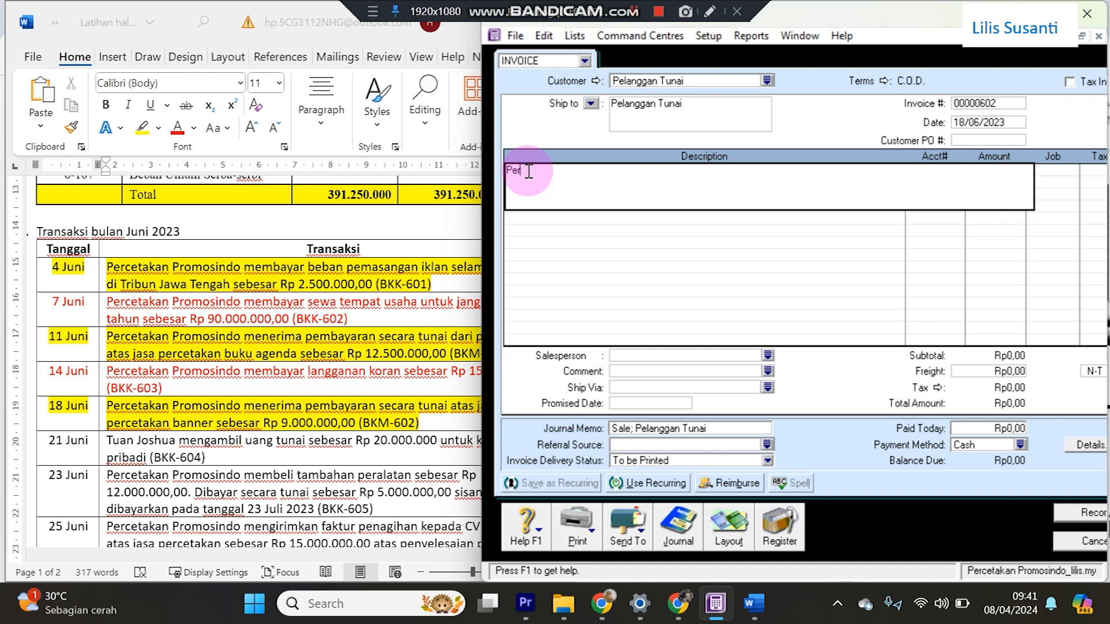
text(Percetakan Bann)
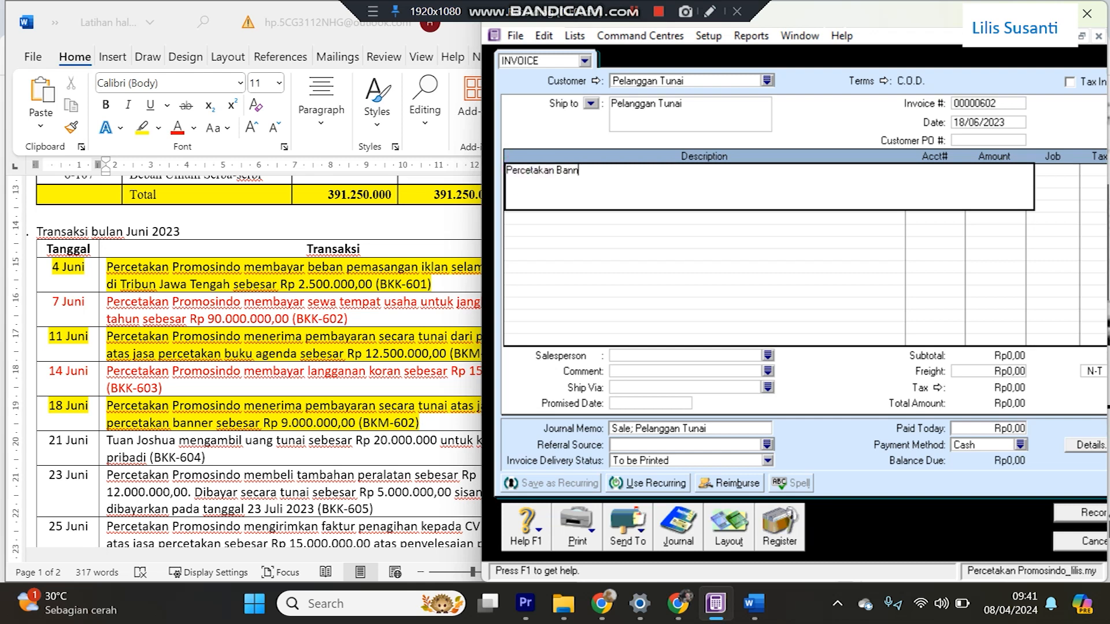
text(er)
key(Tab)
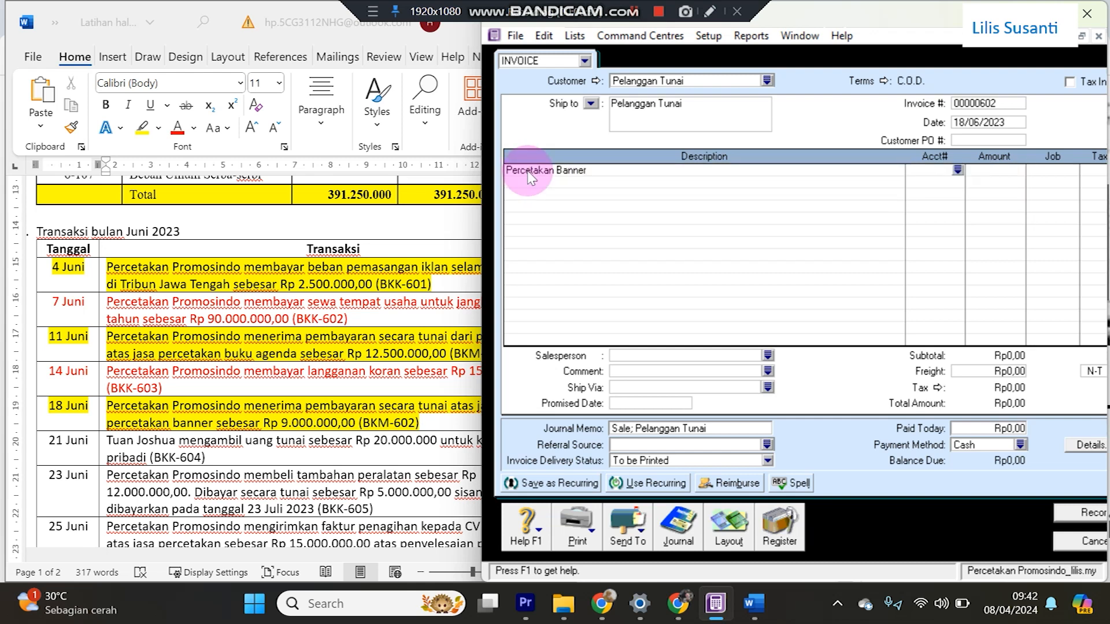
key(Tab)
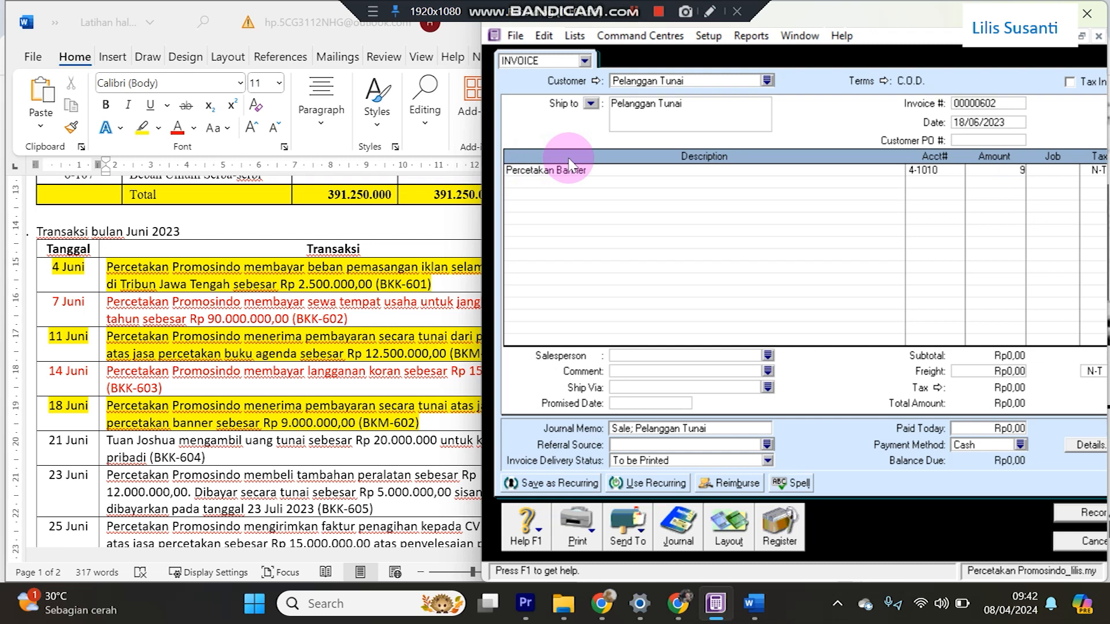
text(9000000)
key(Tab)
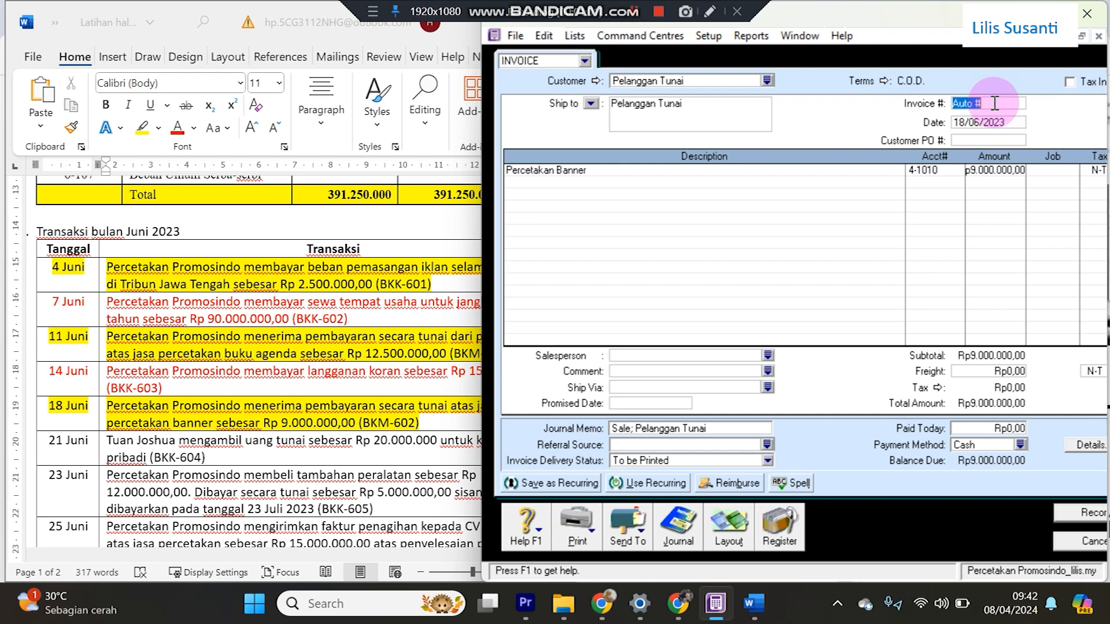
Set the invoice number to BKM-602 and record the sale with 9.000.000 paid today.
text(KM-602)
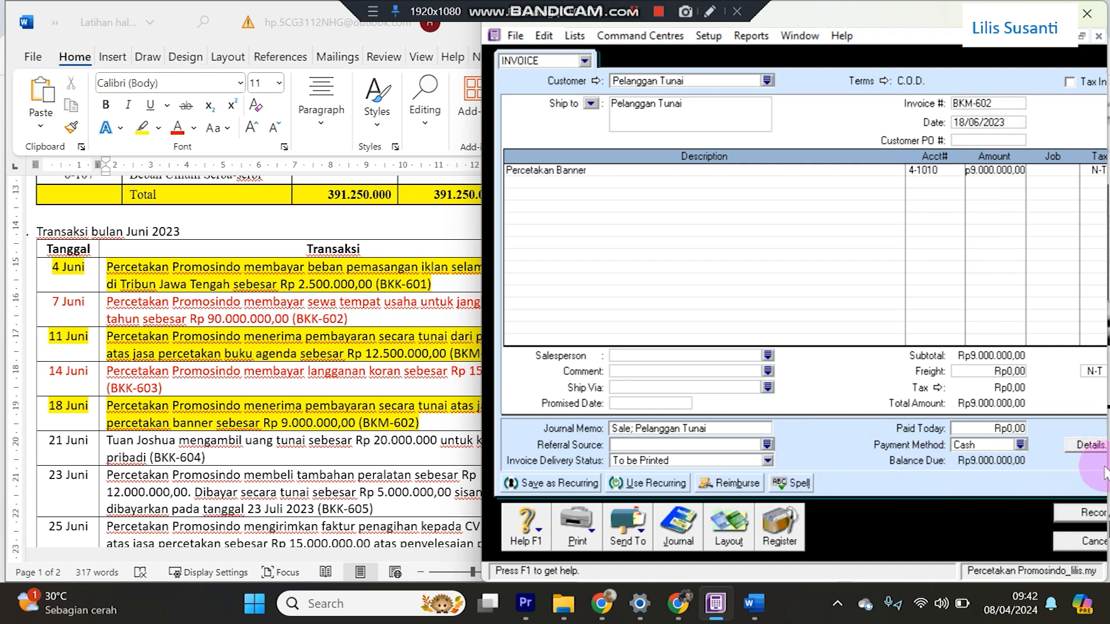
click(970, 428)
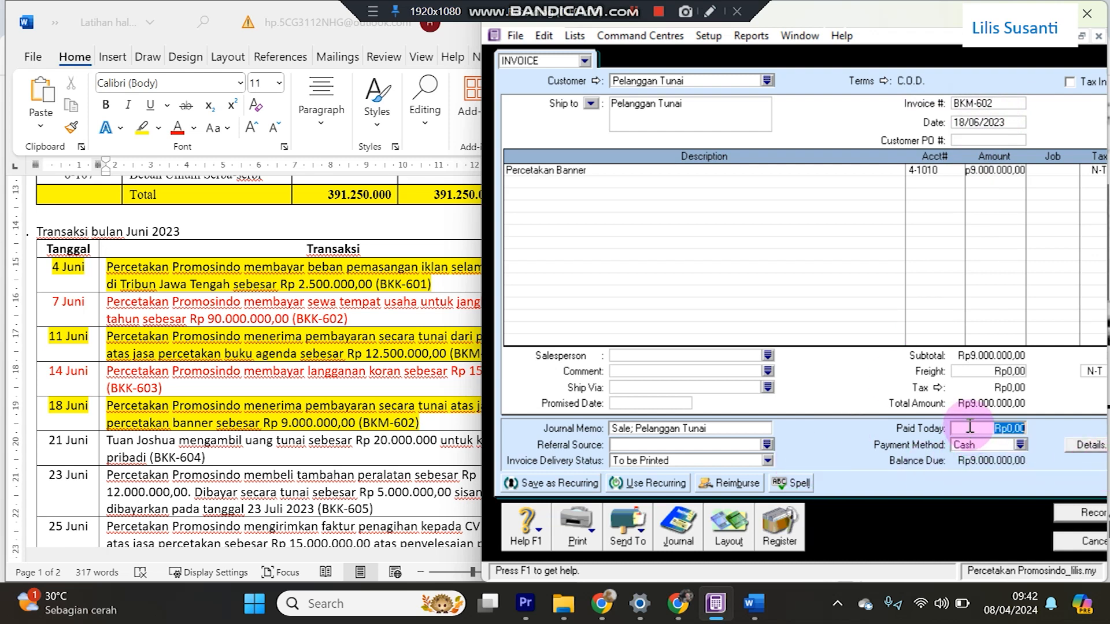
text(9000000)
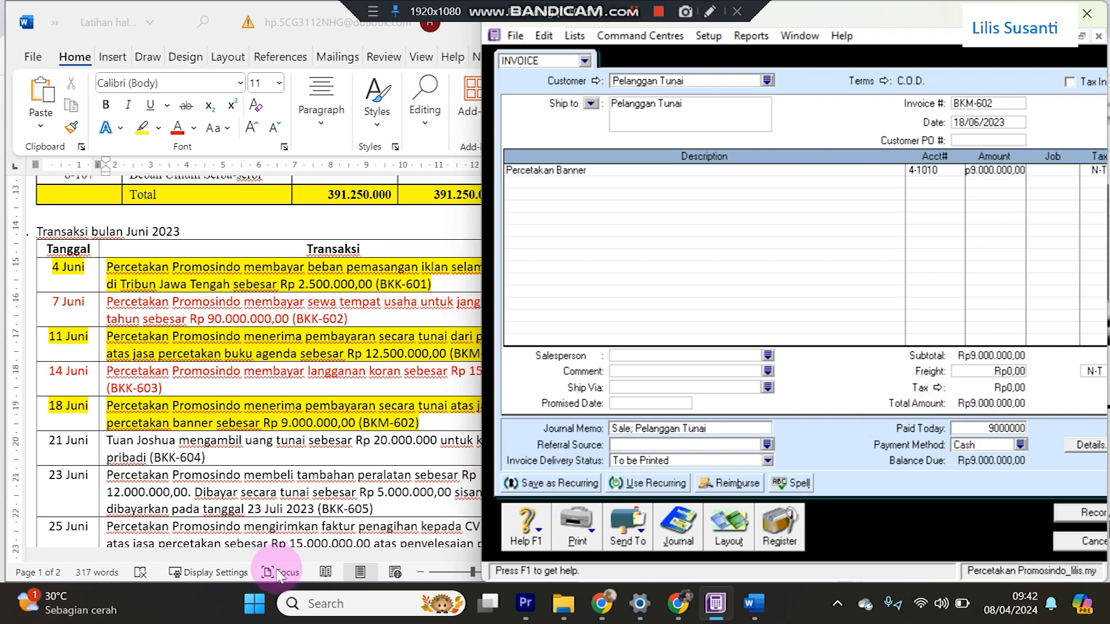
click(347, 408)
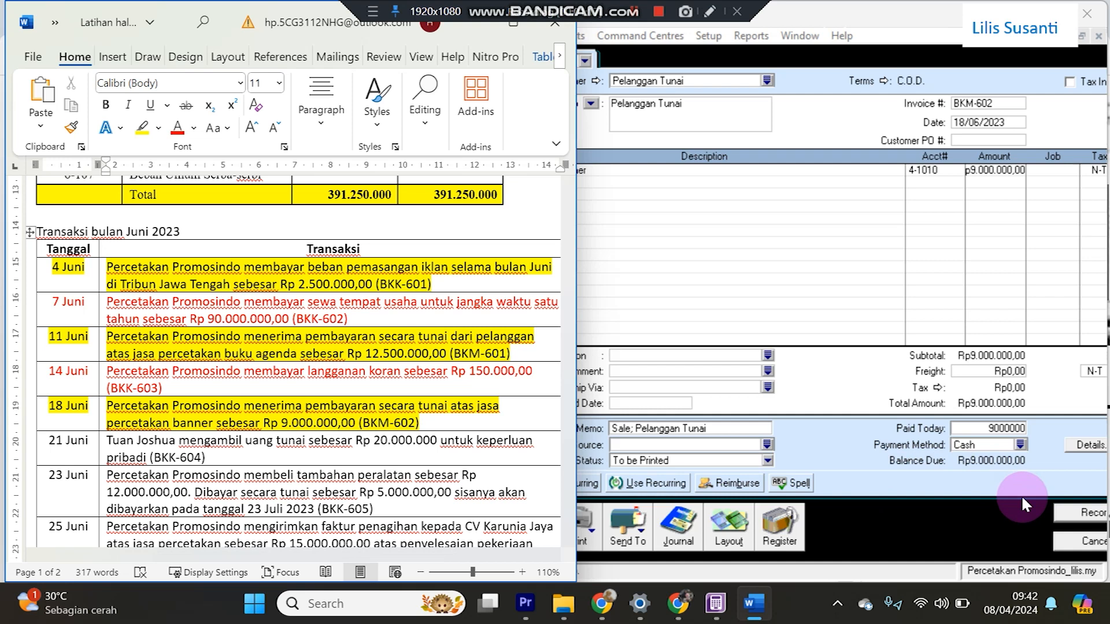
click(1069, 517)
click(661, 325)
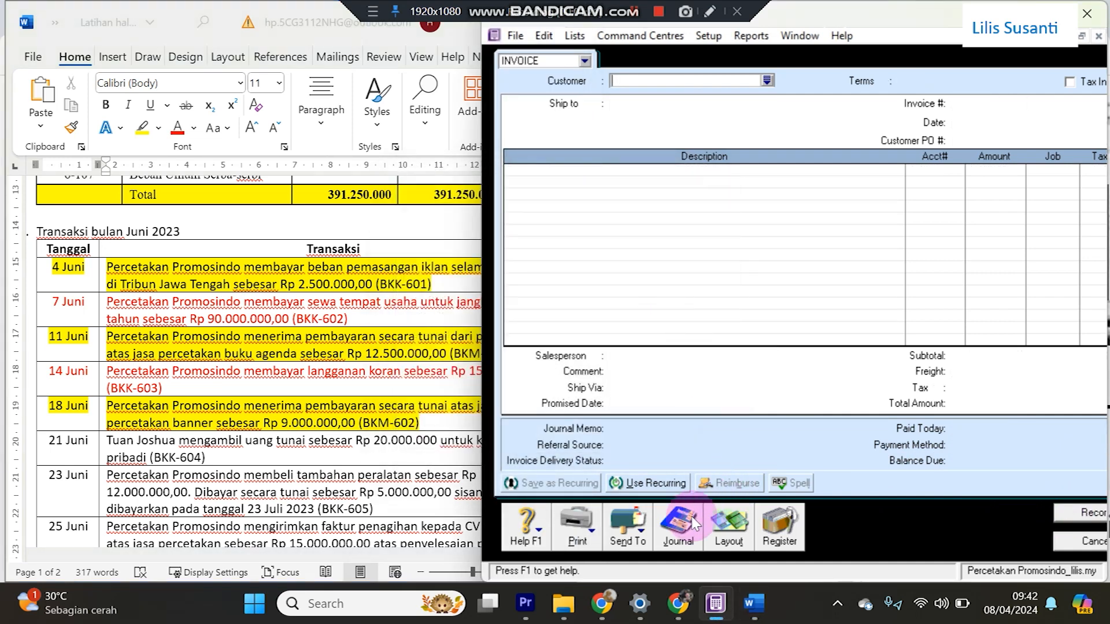
Review all entries in the transaction journal, and close the journal and the blank sales invoice.
click(693, 523)
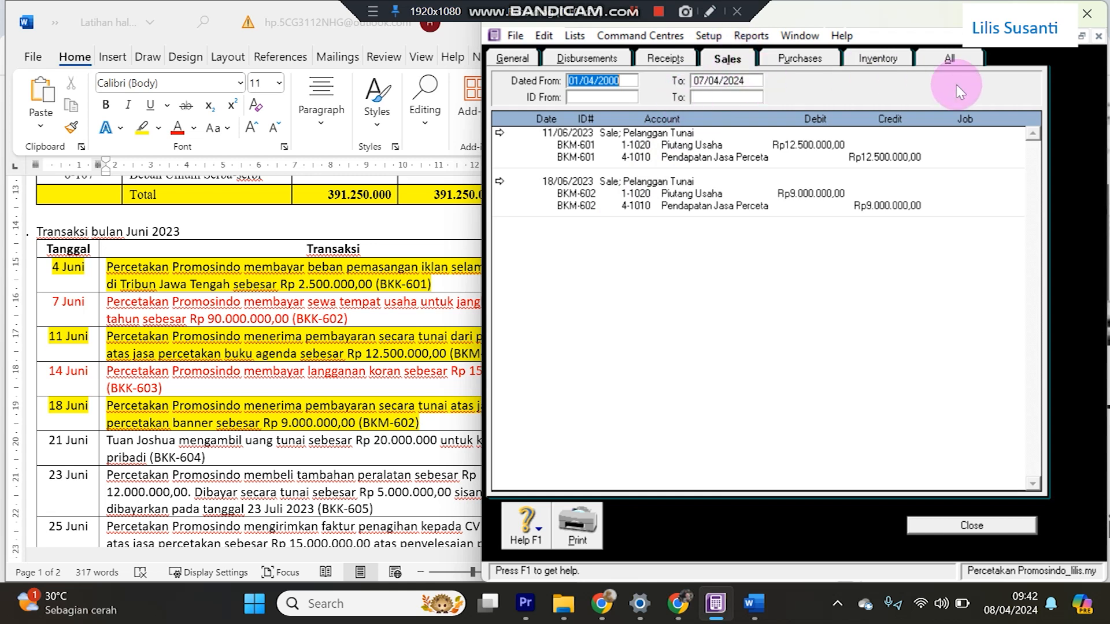
click(949, 59)
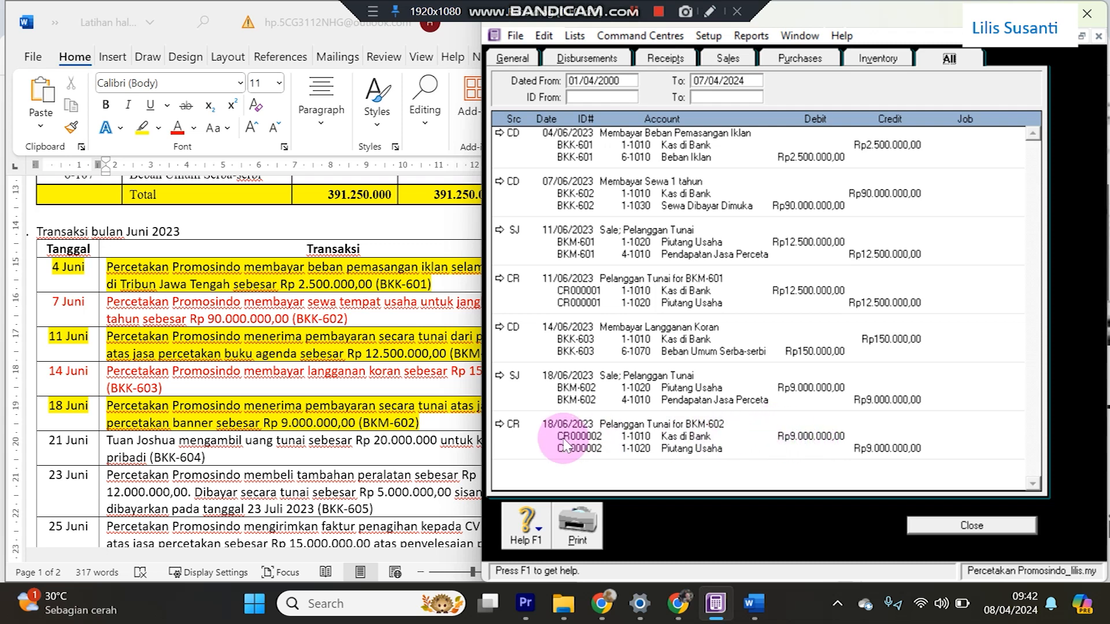
click(939, 523)
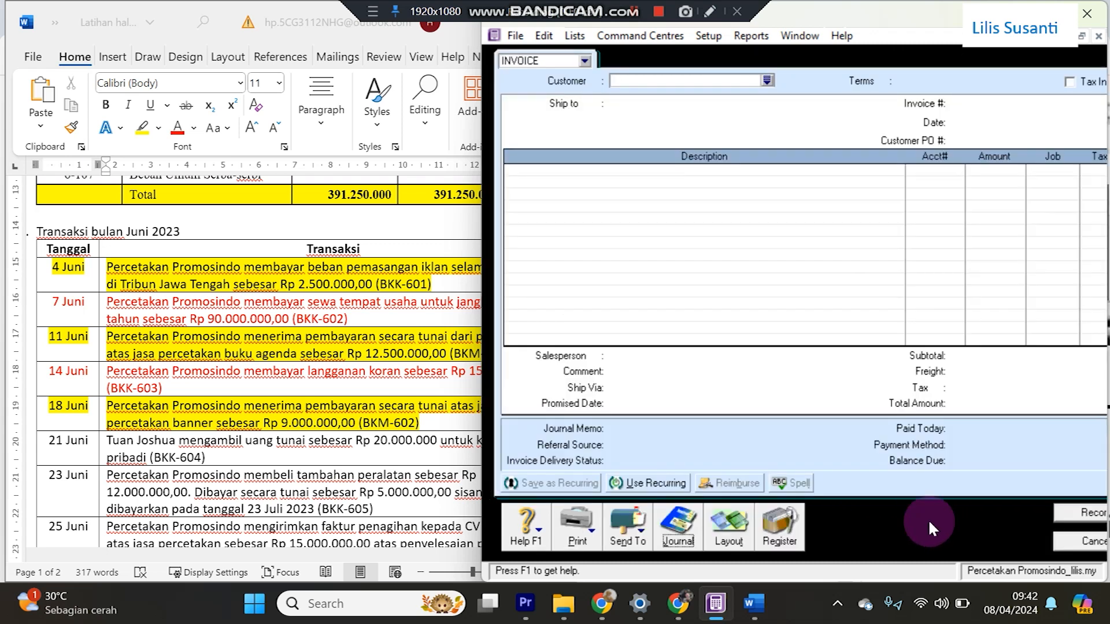
click(1054, 541)
click(337, 402)
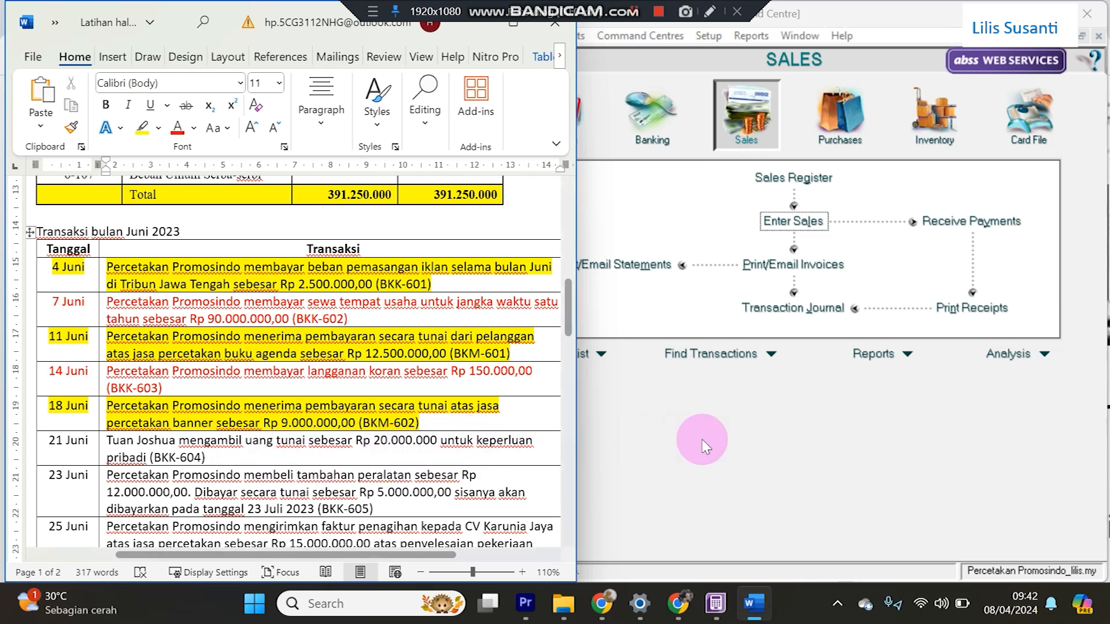
Open the accounts list and select the owner's capital account 3-1010 under Equity.
click(703, 440)
click(552, 121)
click(812, 189)
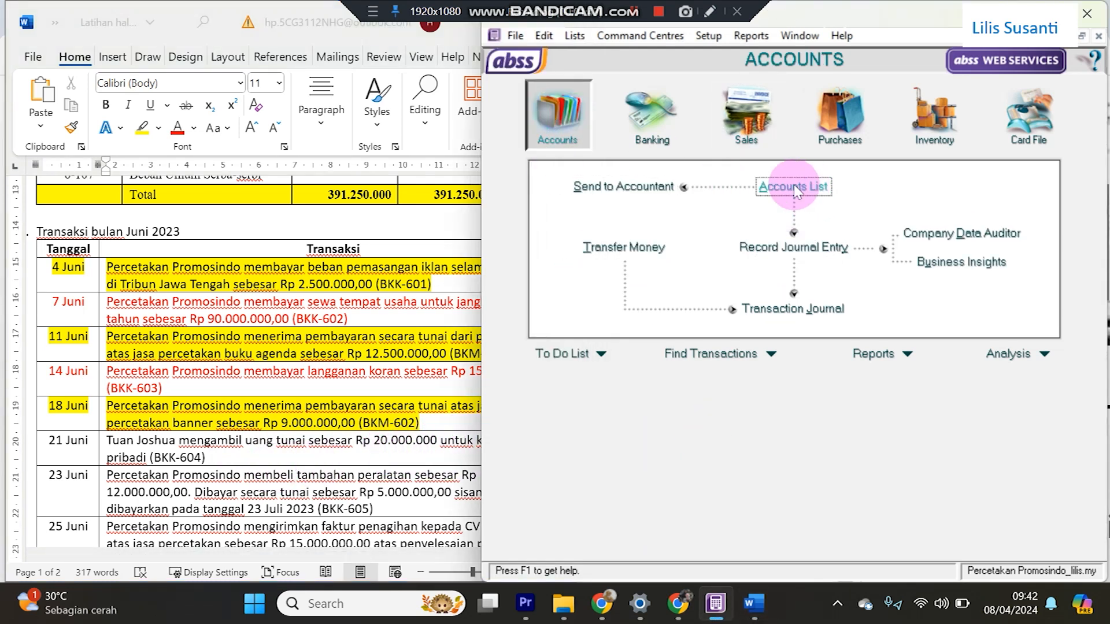
click(599, 260)
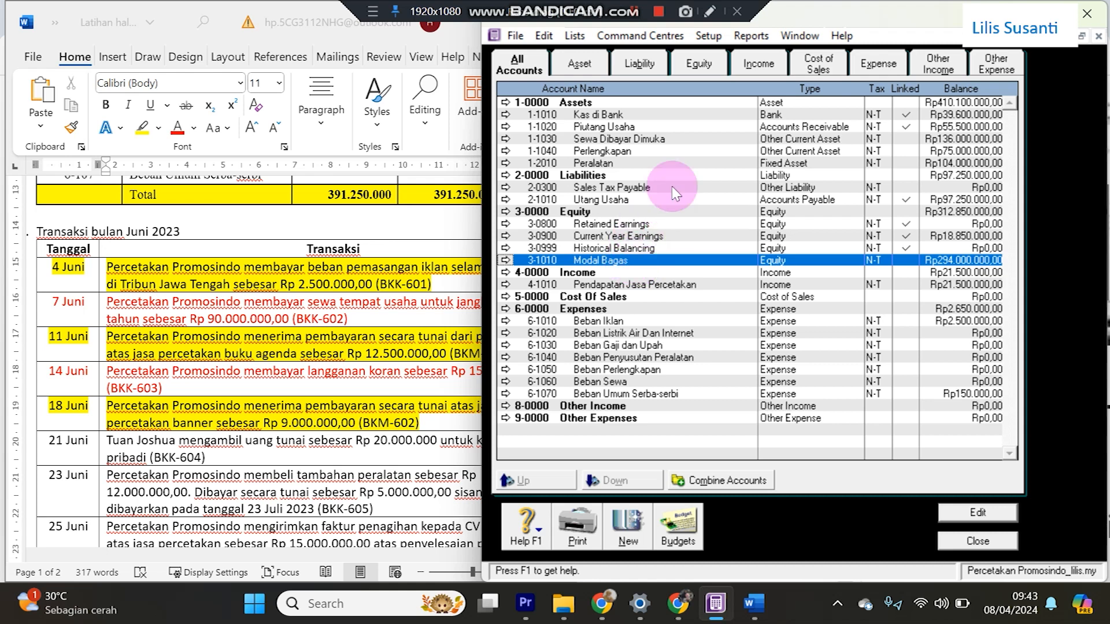
click(625, 523)
click(754, 170)
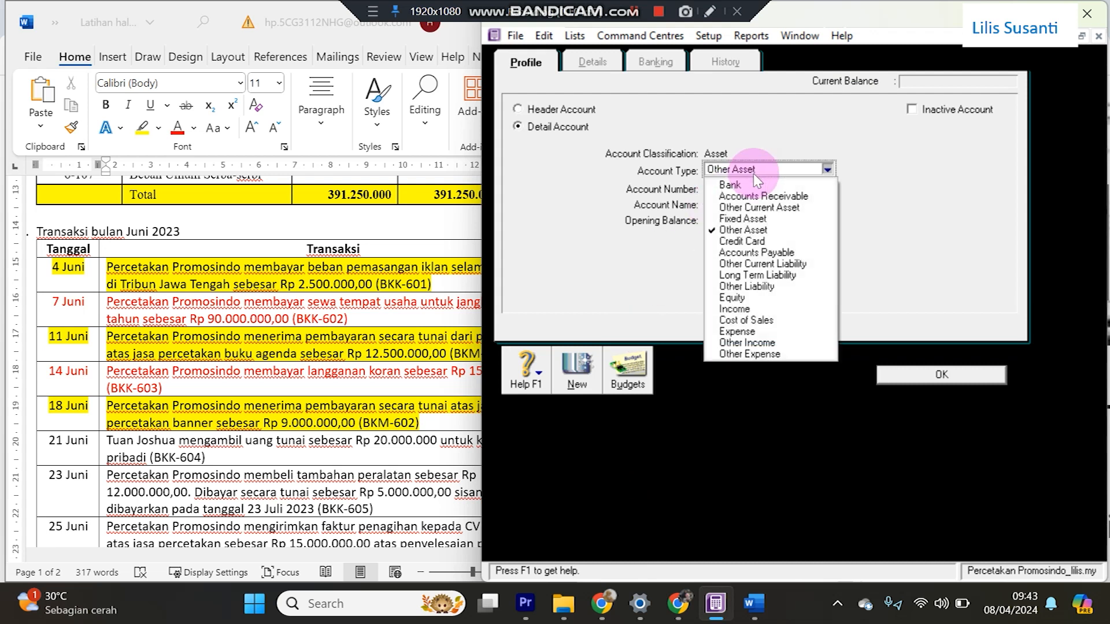
click(732, 297)
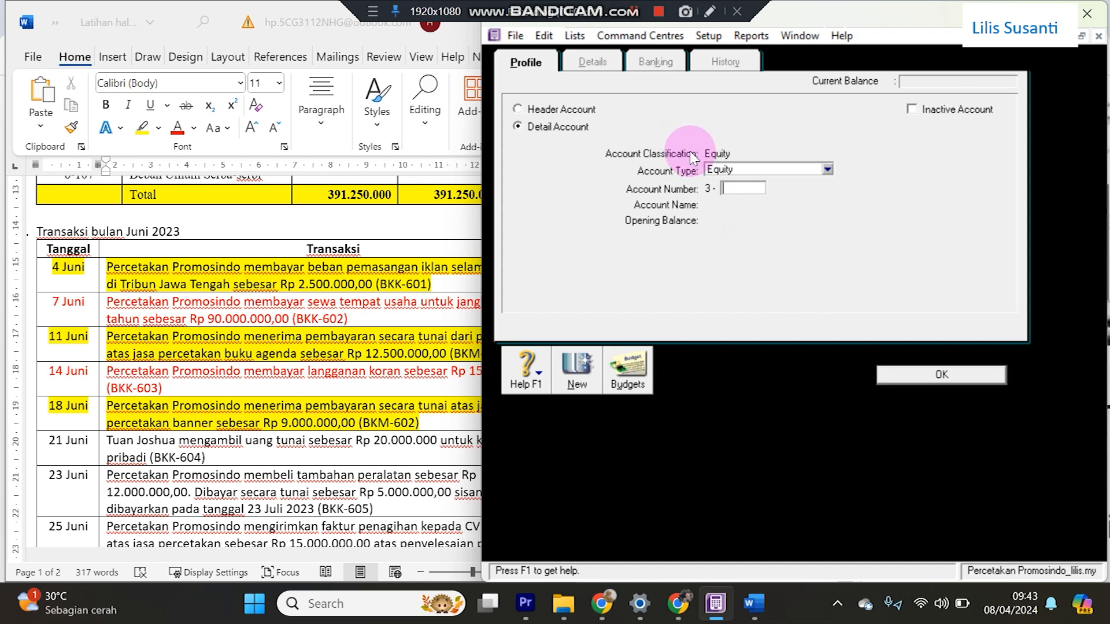
click(883, 376)
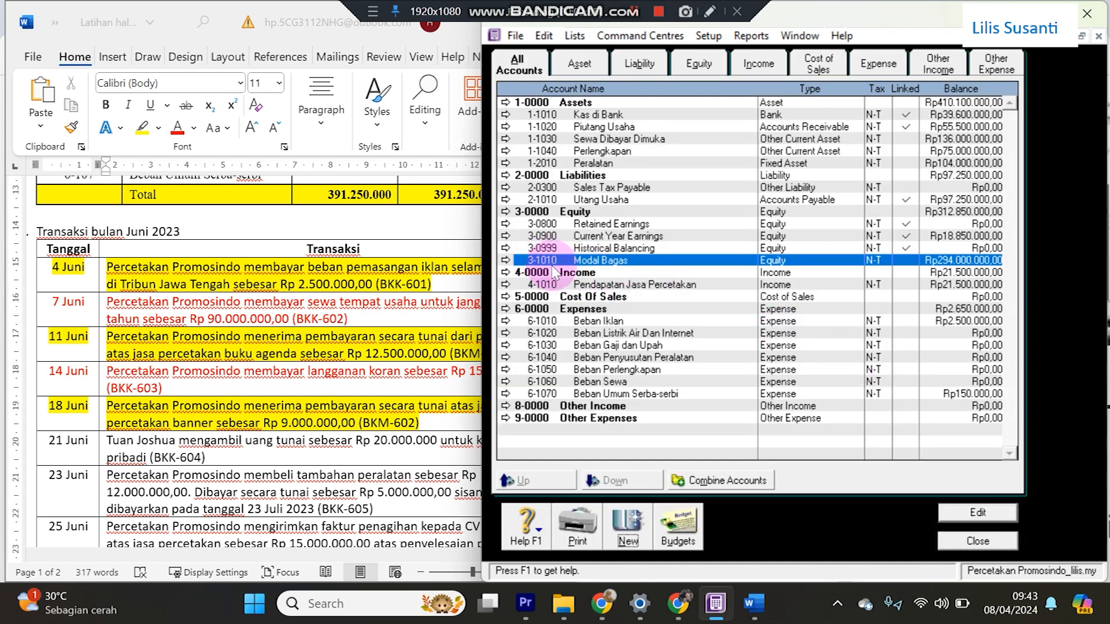
Create a new detail account of type Equity, numbered 3-1020 and named "Prive".
click(626, 525)
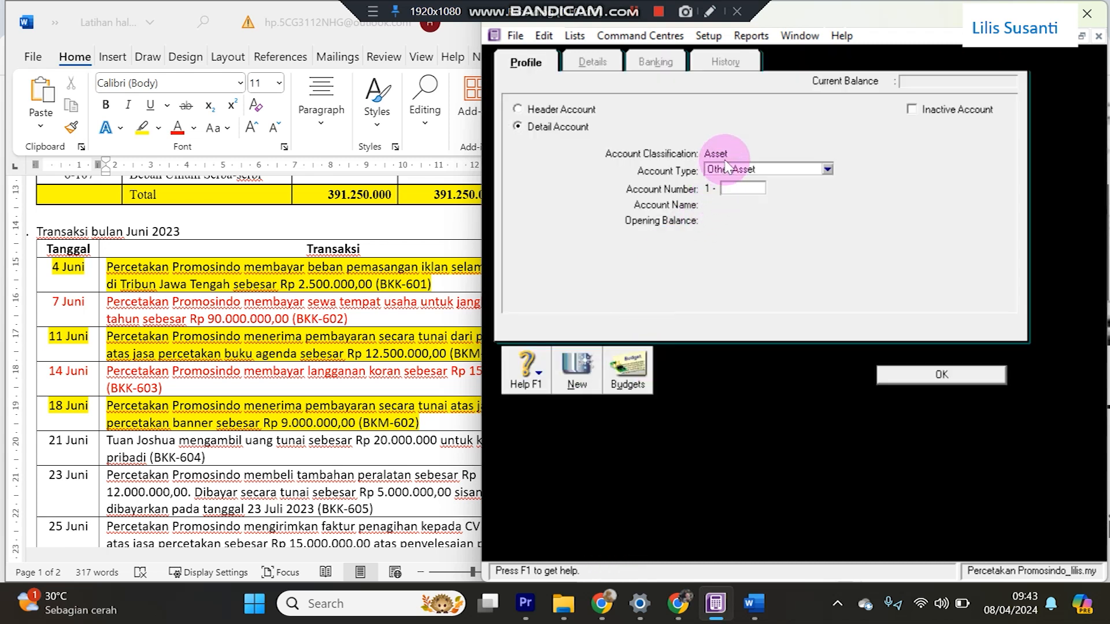
click(731, 169)
click(731, 298)
click(727, 187)
text(102)
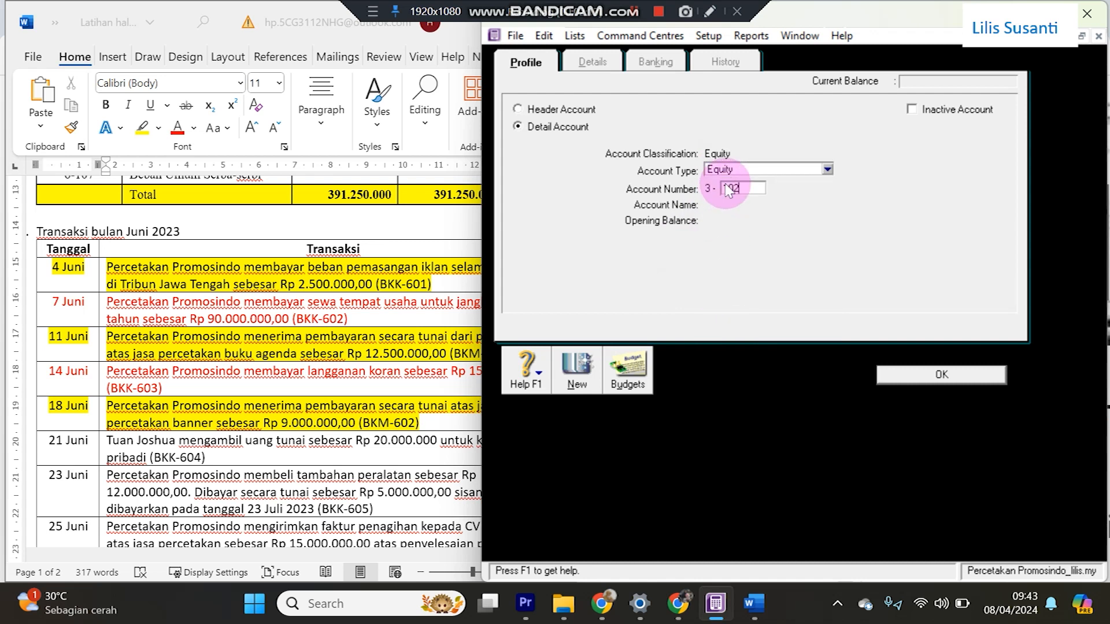
text(0)
key(Tab)
text(P)
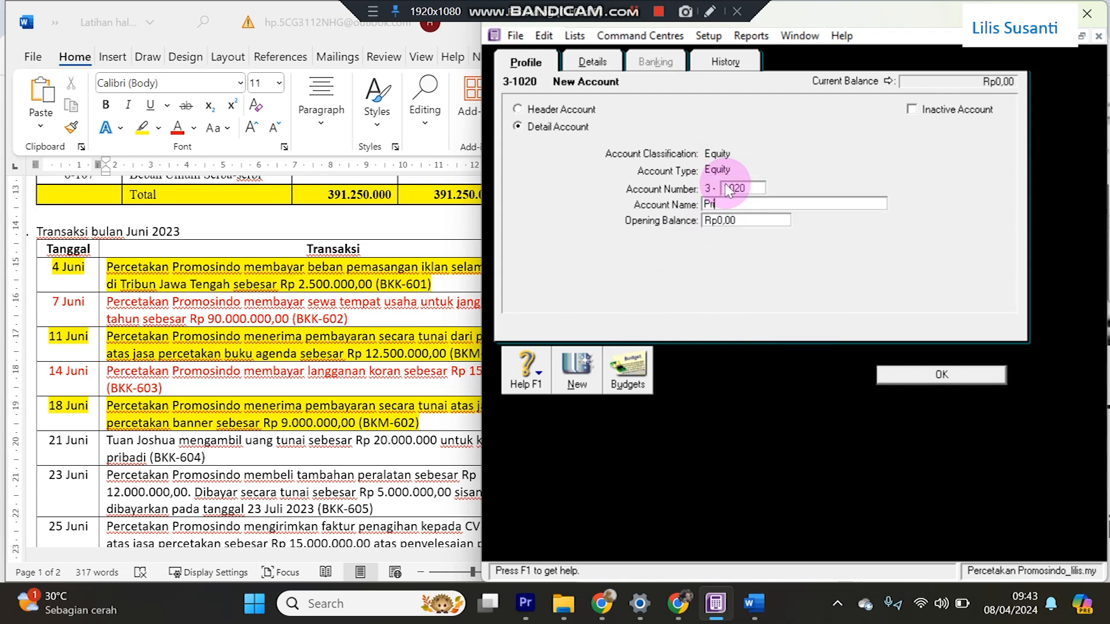
text(rive)
key(Tab)
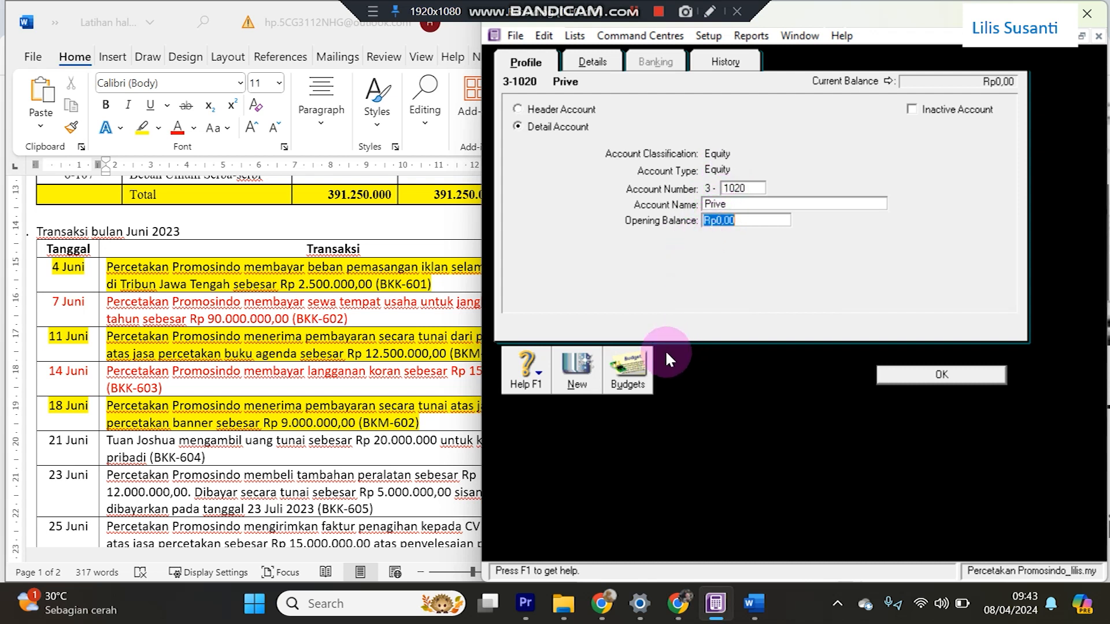
click(923, 377)
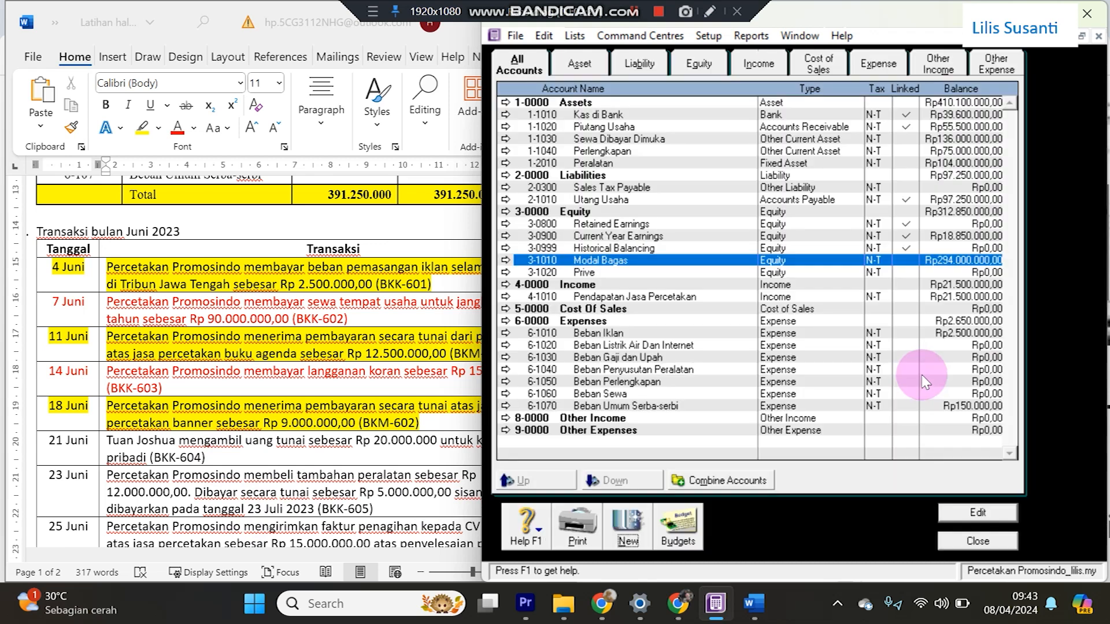
Close the accounts list and start a Spend Money entry dated 21/06/2023.
click(966, 545)
click(652, 115)
click(651, 185)
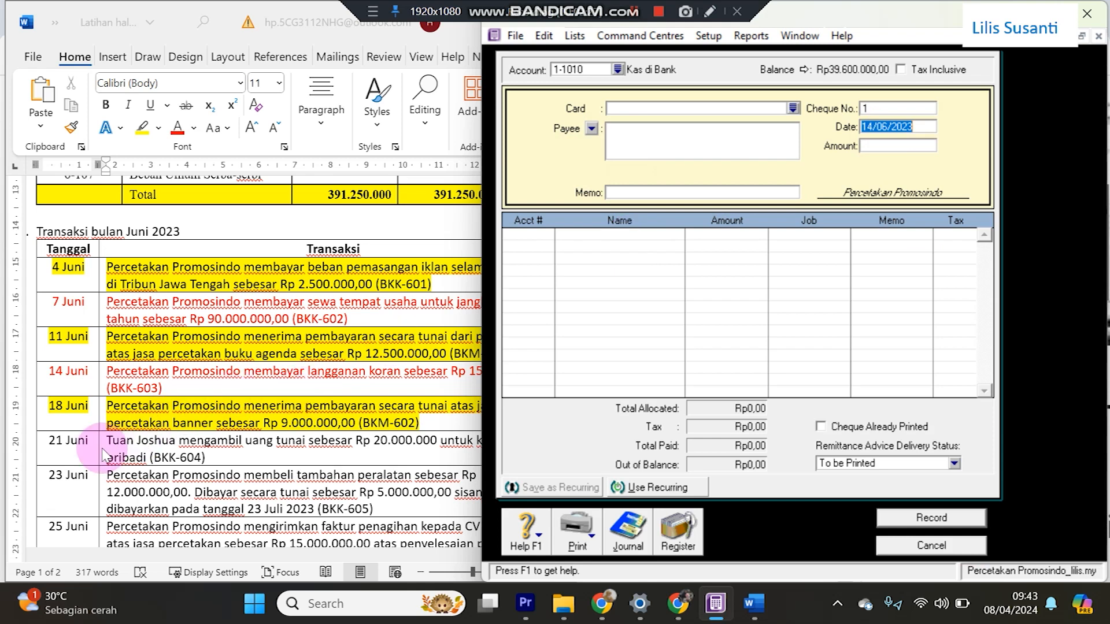
click(871, 126)
double_click(871, 126)
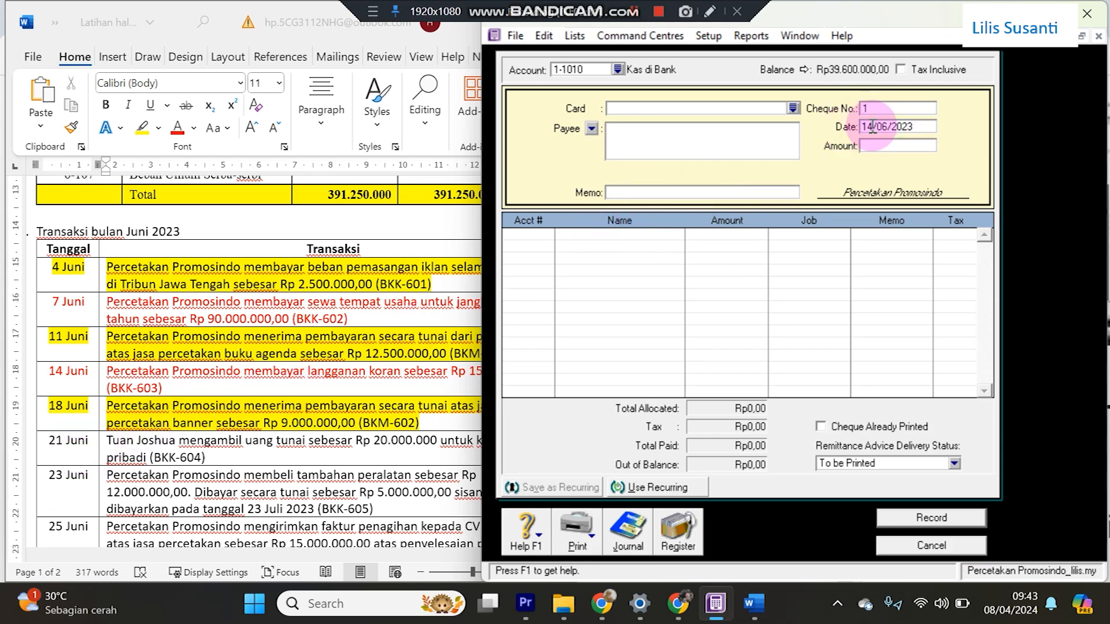
text(2)
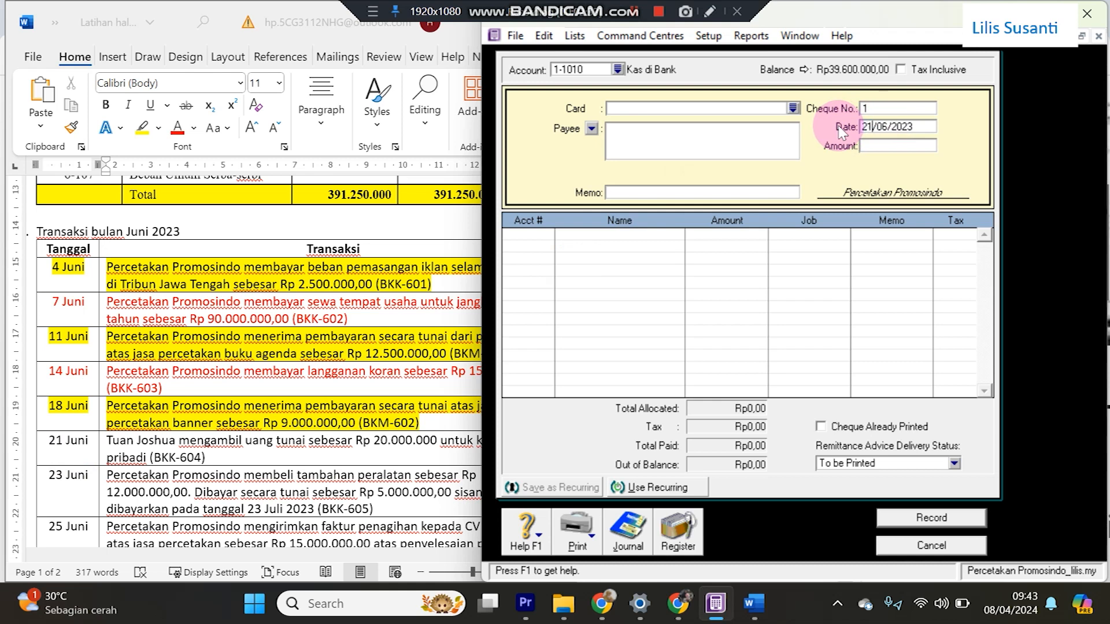
text(1)
Set the payment's cheque number to BKK-604 and its amount to 20.000.000.
click(881, 108)
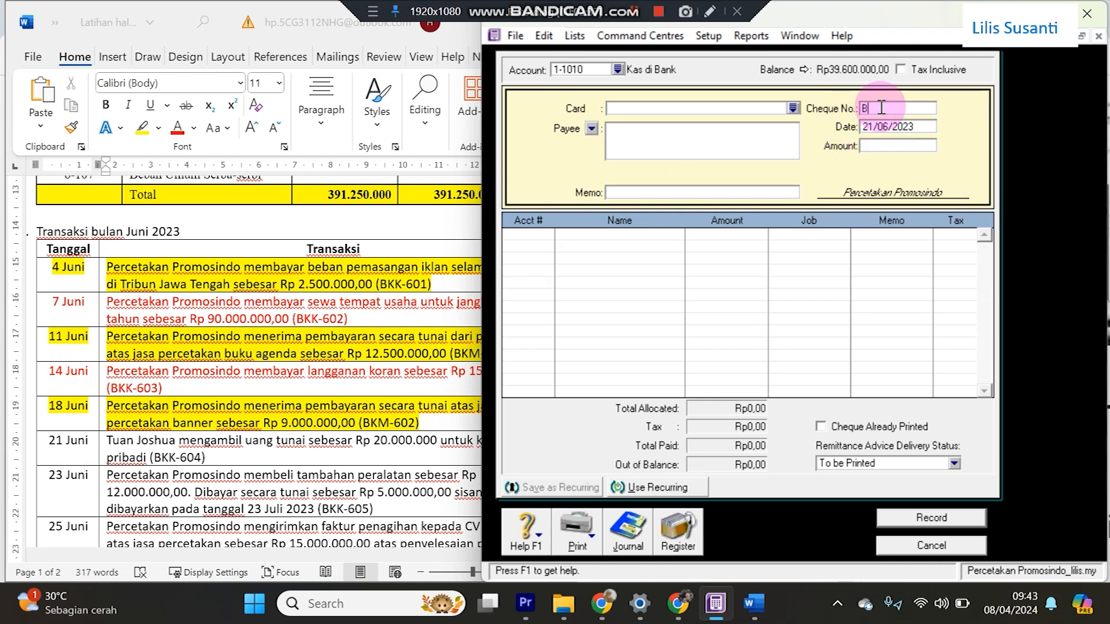
text(BKK-604)
key(Tab)
key(Tab)
text(20000000)
key(Tab)
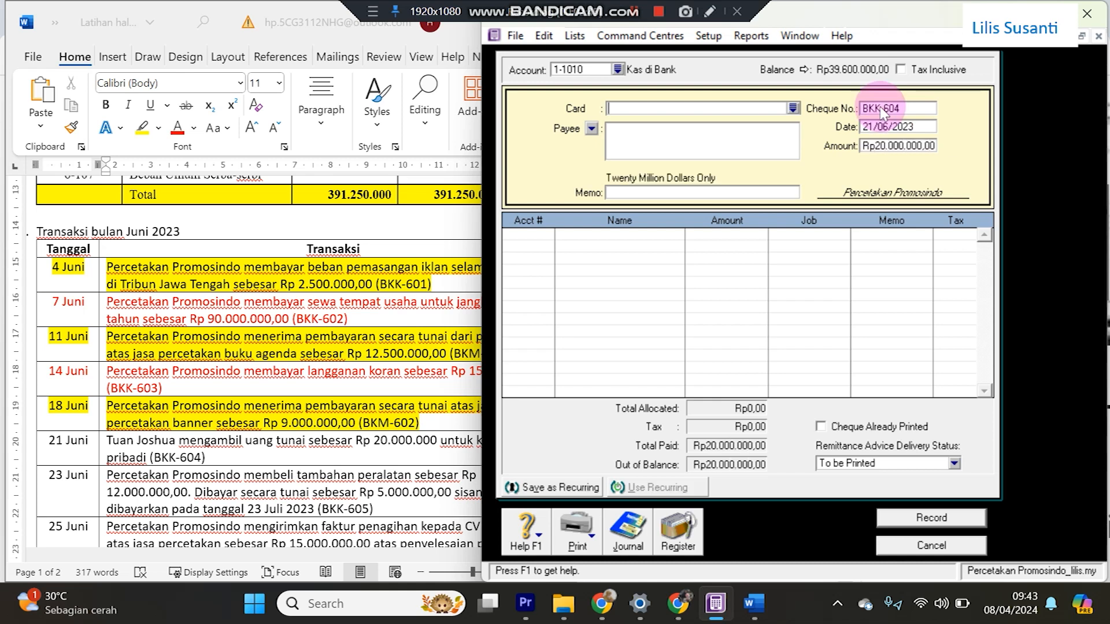
Enter the payment memo "Pengambilan Uang tunai untuk kepentingan pribadi".
text(Pengambilan Uang tuna)
text(i untu)
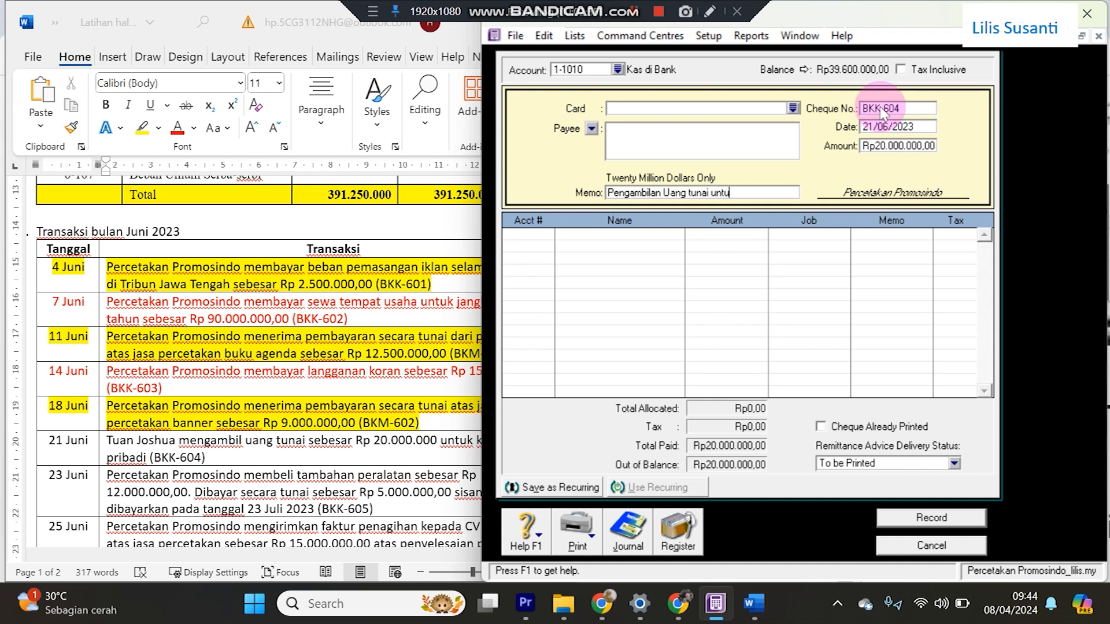
text(k kepen)
text(tin)
text(gan priba)
Allocate the full payment to account 3-1020 Prive.
text(6-)
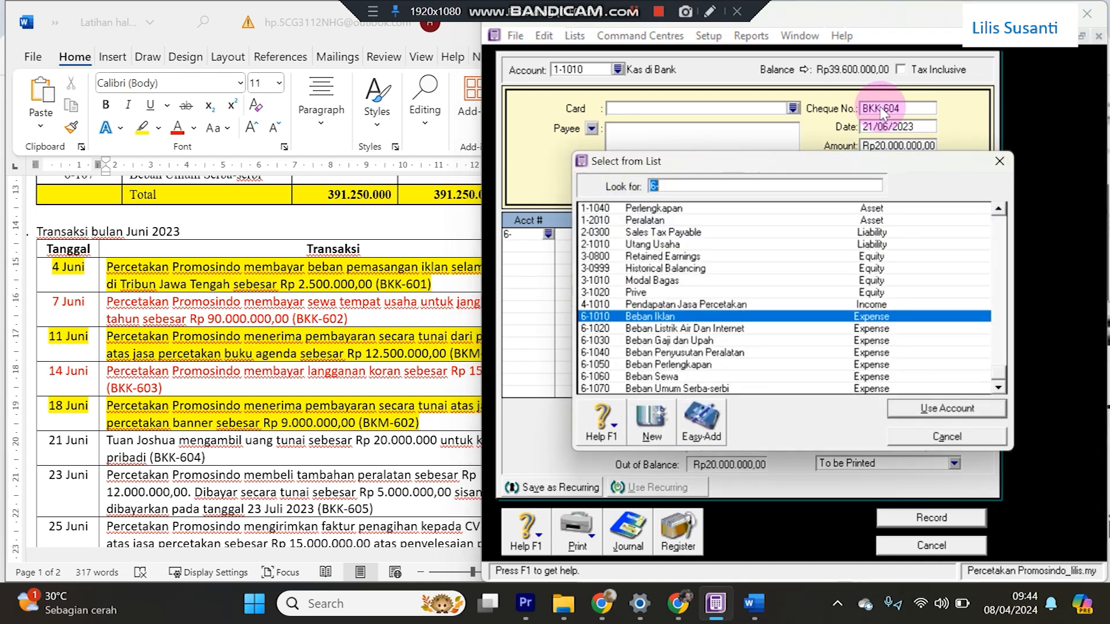
text(3)
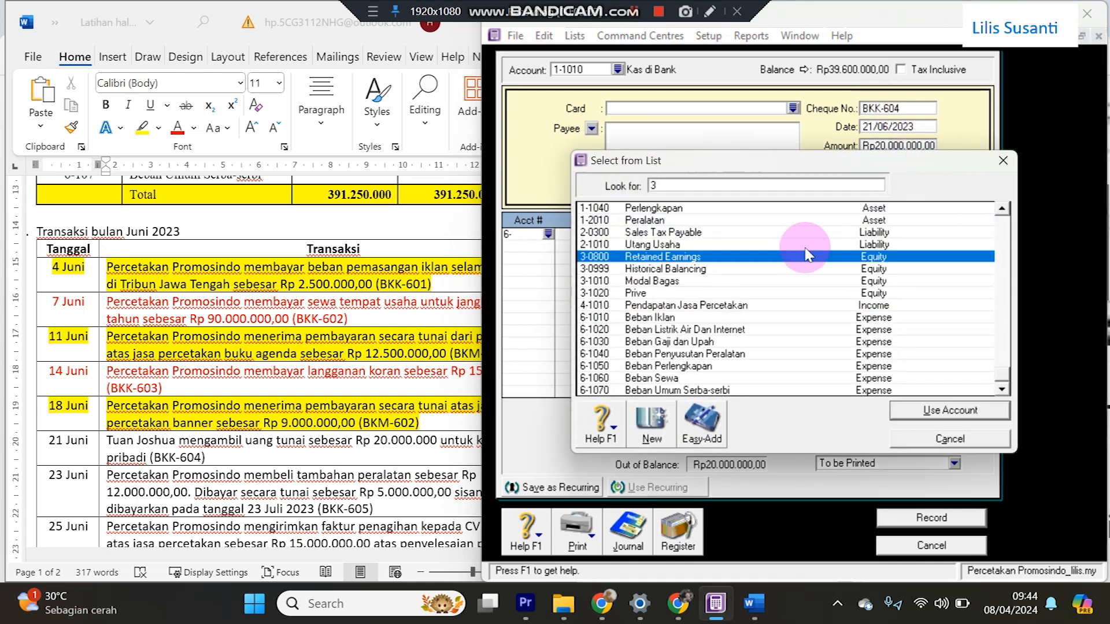
click(685, 295)
double_click(685, 295)
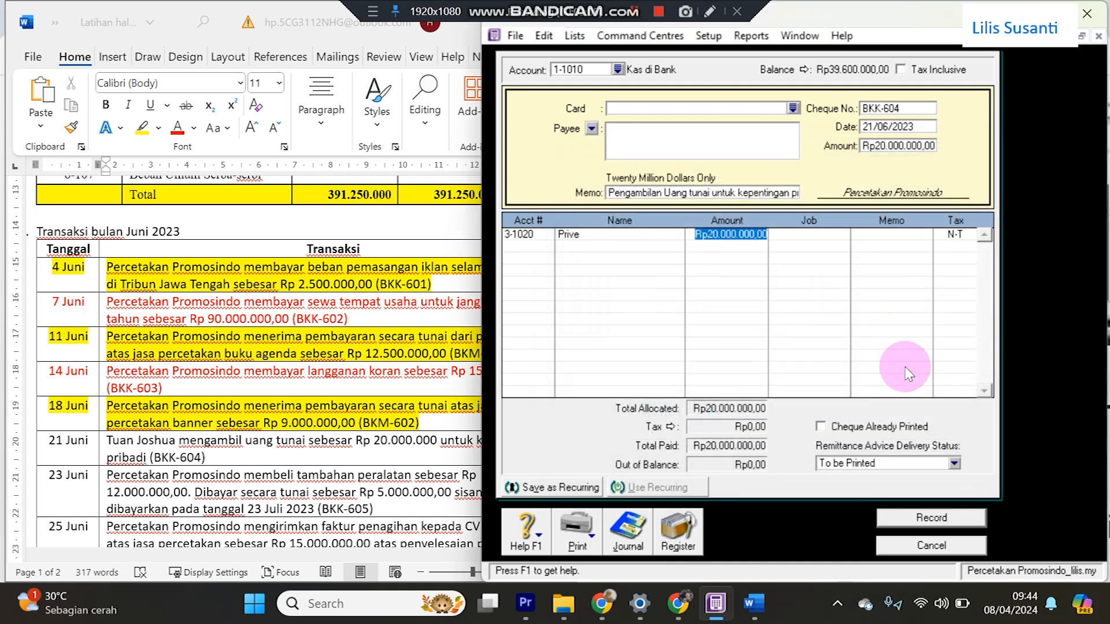
Record the owner's withdrawal payment and check its entry in the disbursements journal.
click(922, 514)
click(628, 531)
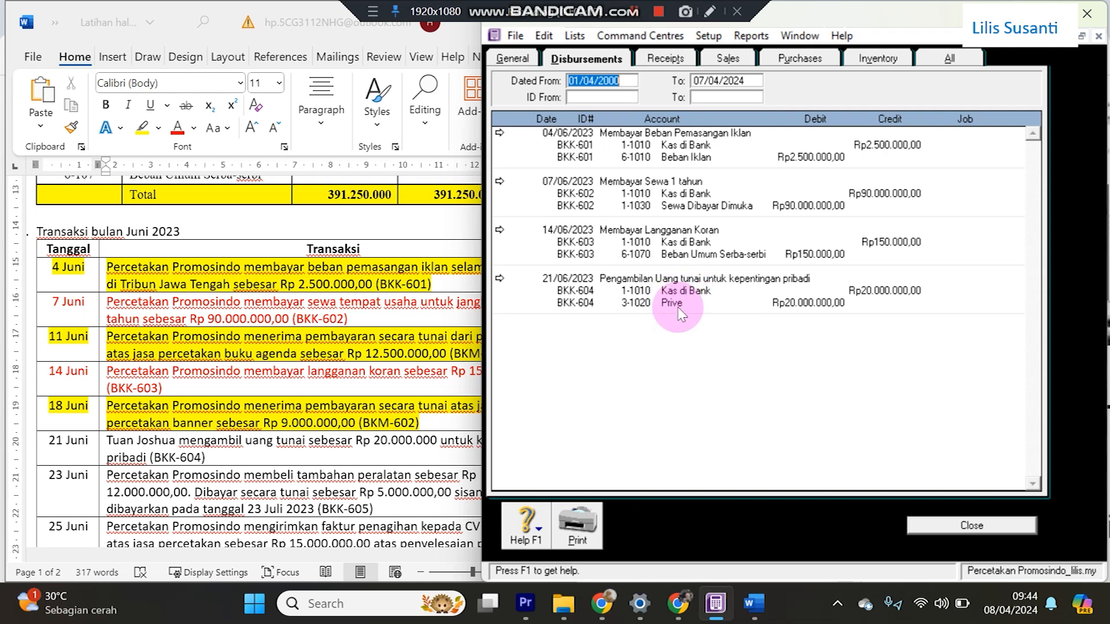
click(921, 525)
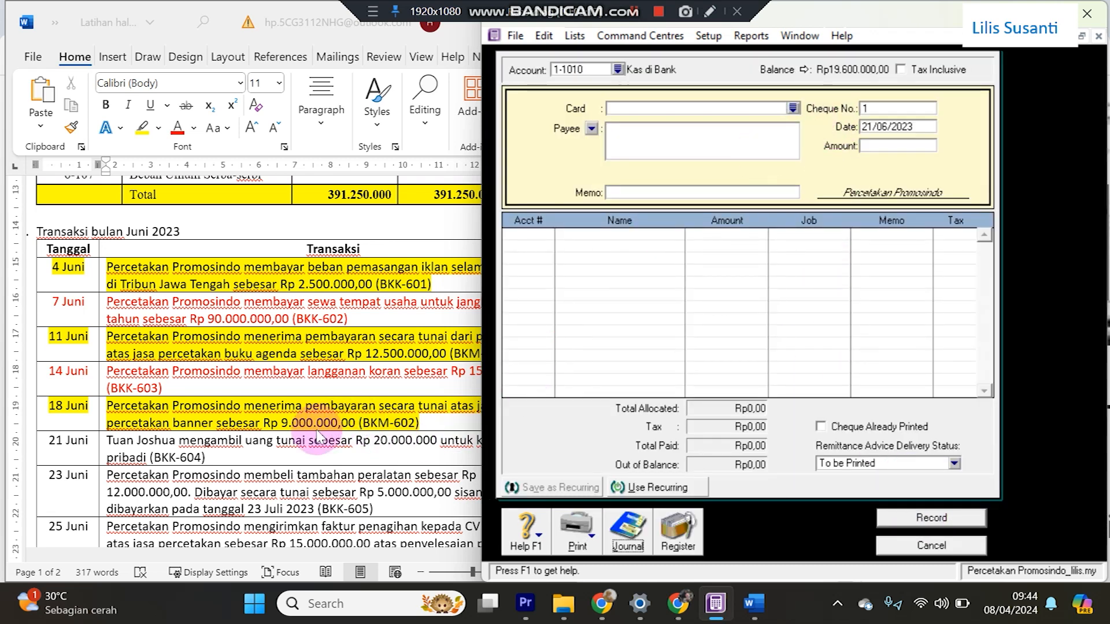
Switch to the Word exercise and highlight the 21 June transaction row in yellow.
click(335, 428)
drag(57, 451, 214, 457)
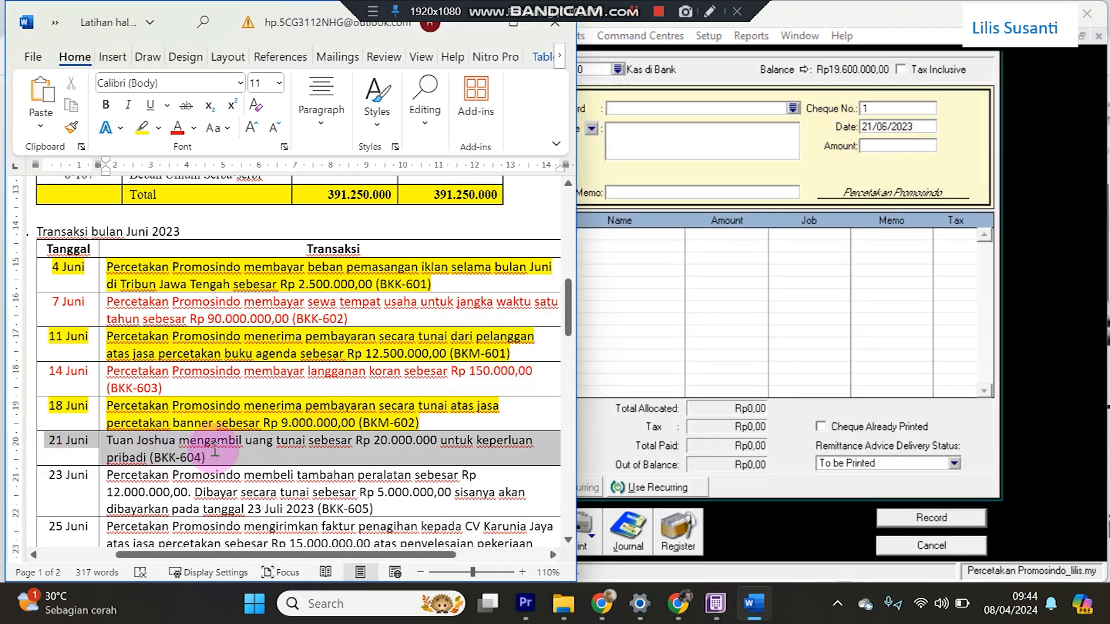
click(142, 128)
scroll(214, 388, down, 3)
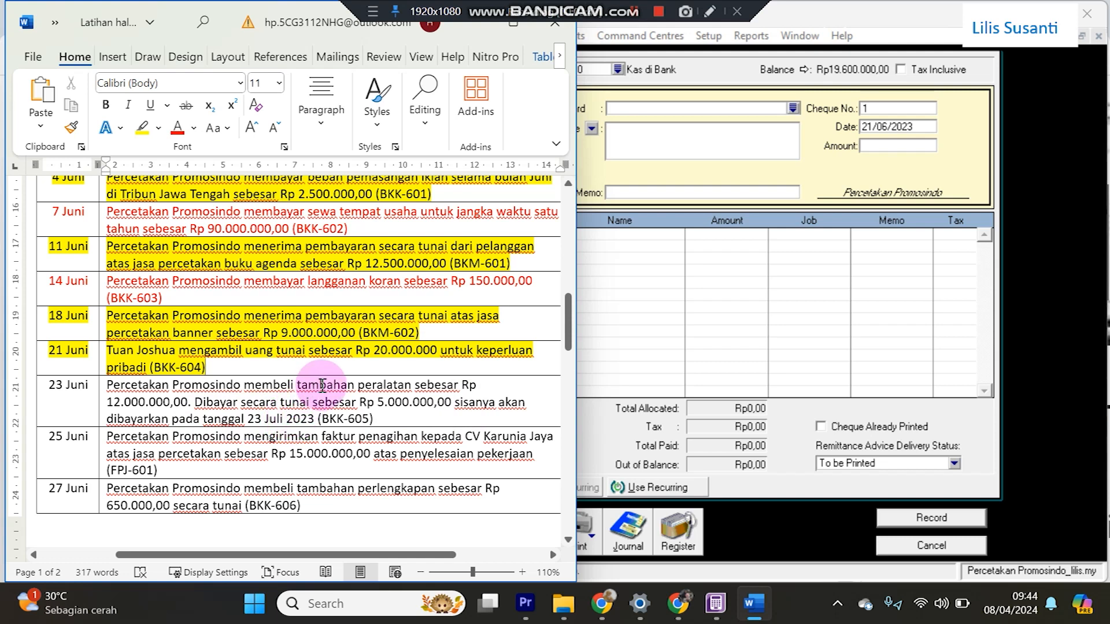
Return to ABSS Accounting and reopen the Spend Money form for the 23 June equipment purchase.
click(851, 339)
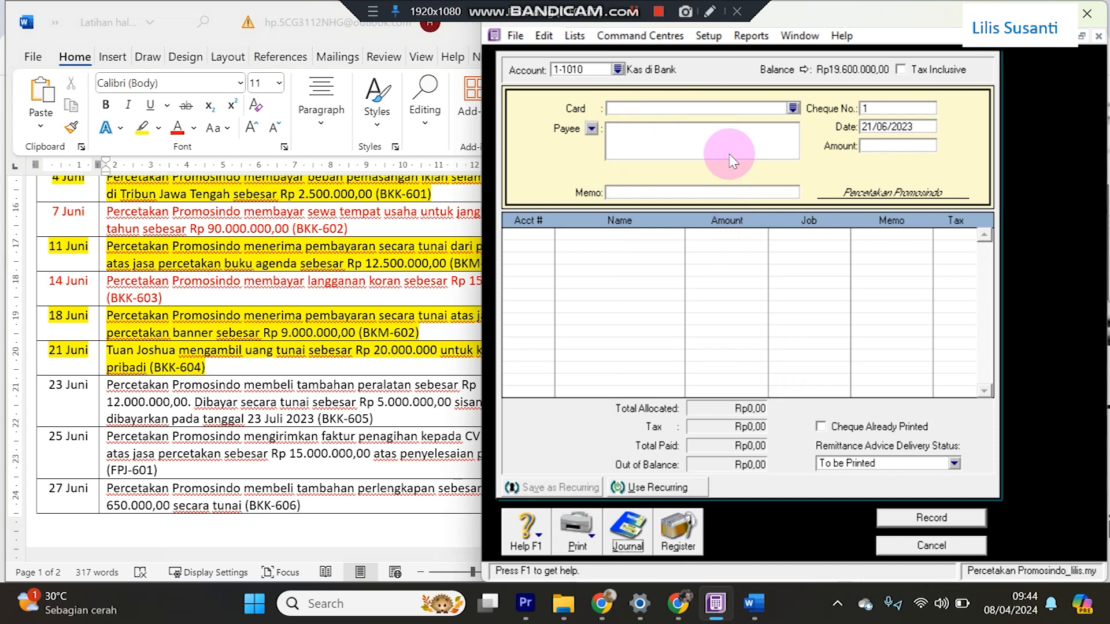
key(Escape)
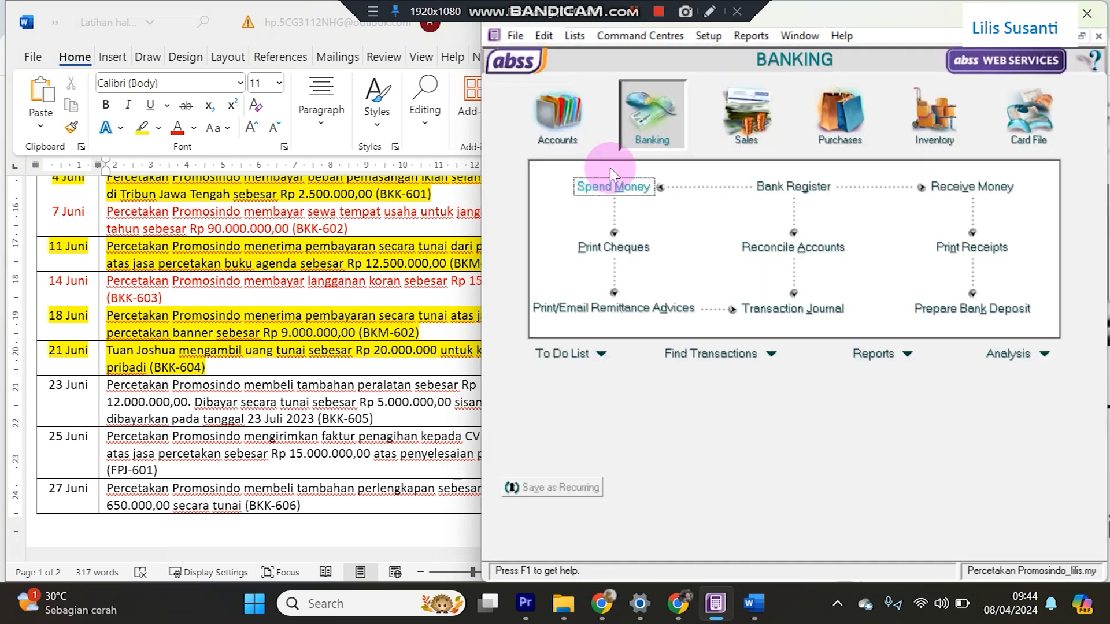
click(609, 174)
click(182, 398)
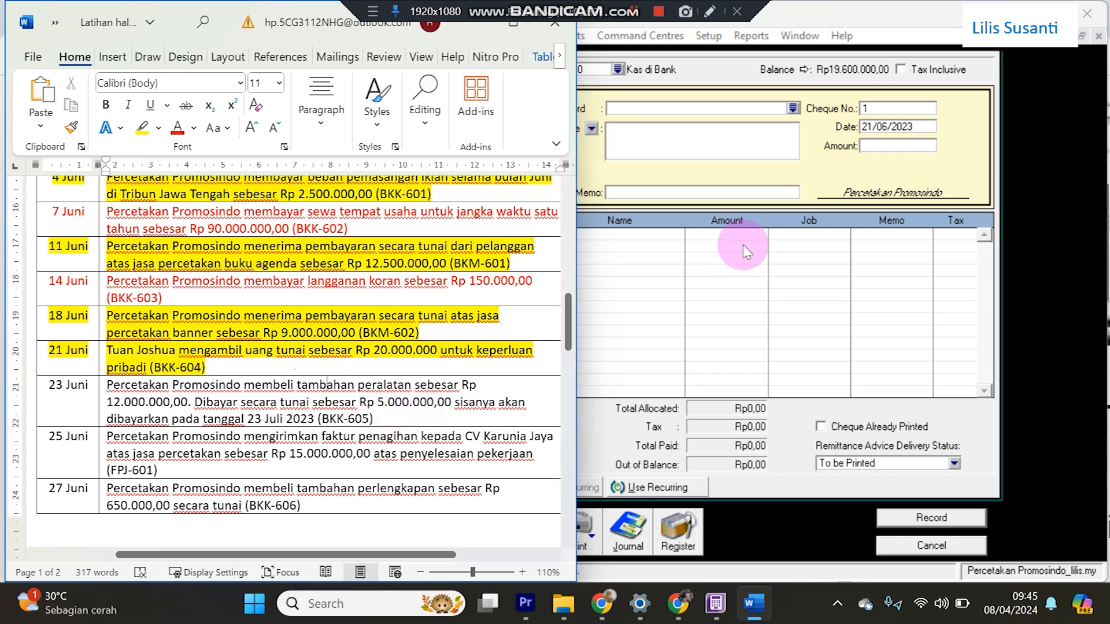
click(719, 119)
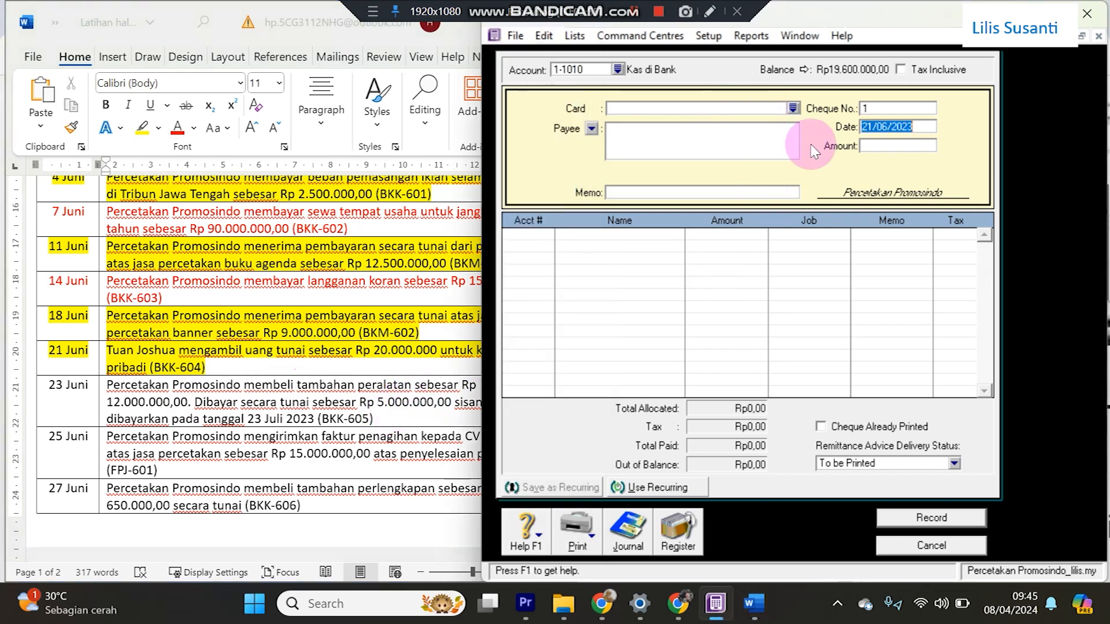
Fill in the payment with cheque number BKK-605, date 23/06/2023, amount 5.000.000 and memo "Membeli Peralatan".
click(877, 110)
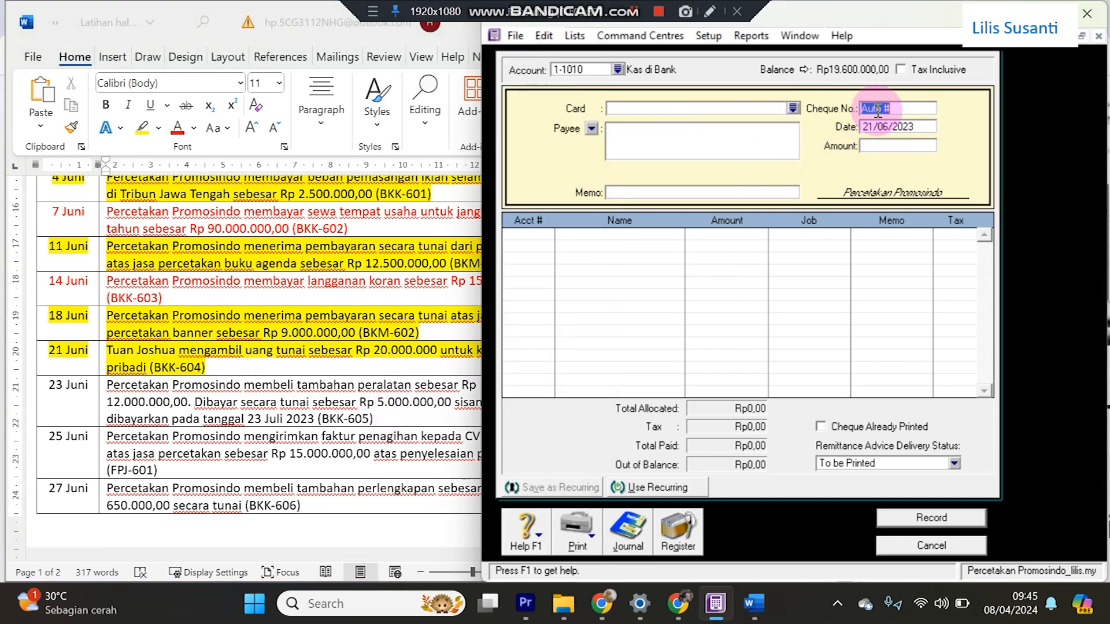
text(BKK-605)
key(Tab)
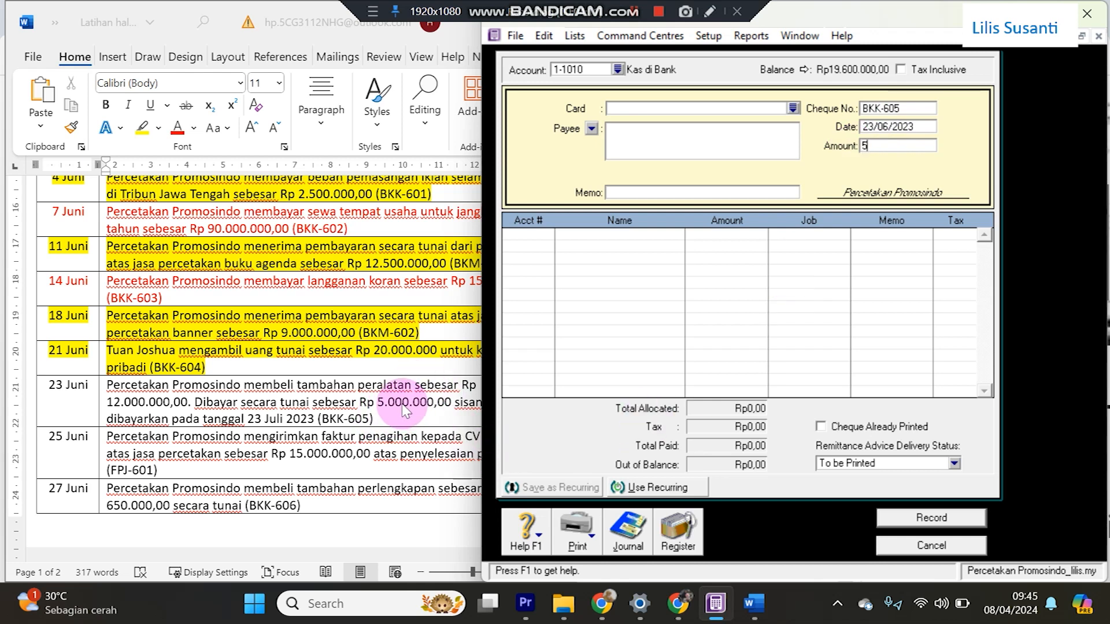
key(Tab)
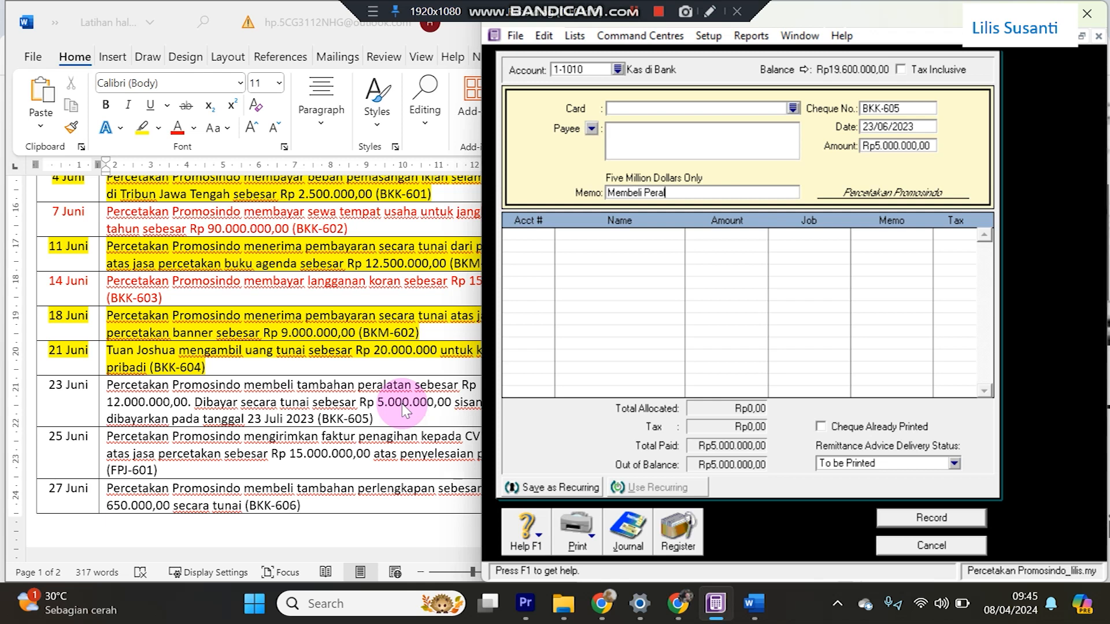
Allocate 12.000.000 to account 1-2010 Peralatan on the first line of the payment.
text(6-)
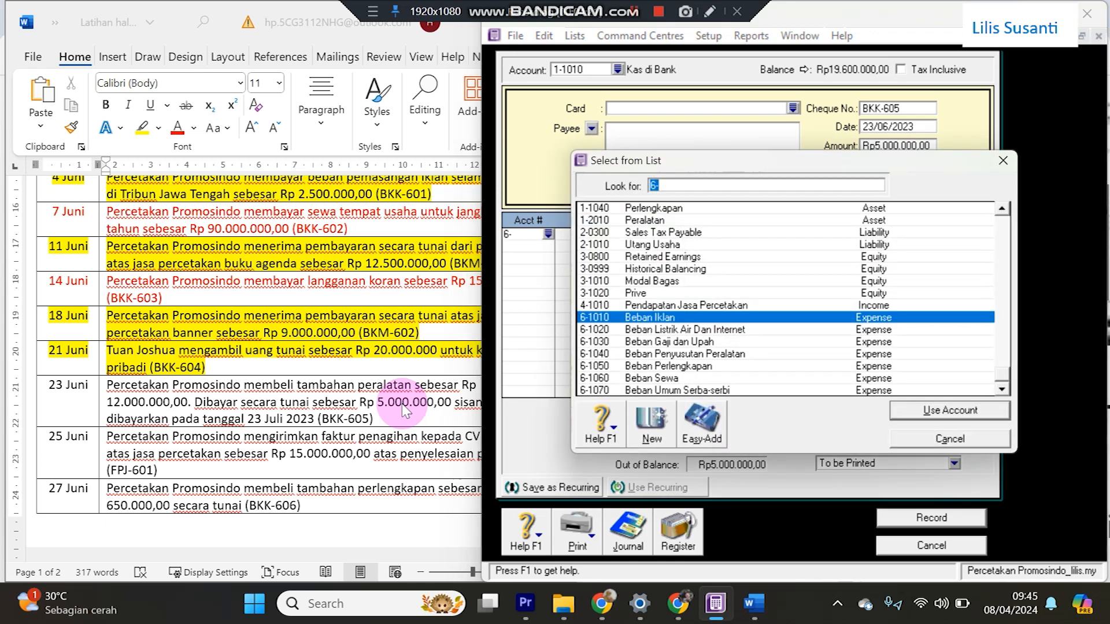
text(1)
click(660, 257)
double_click(660, 257)
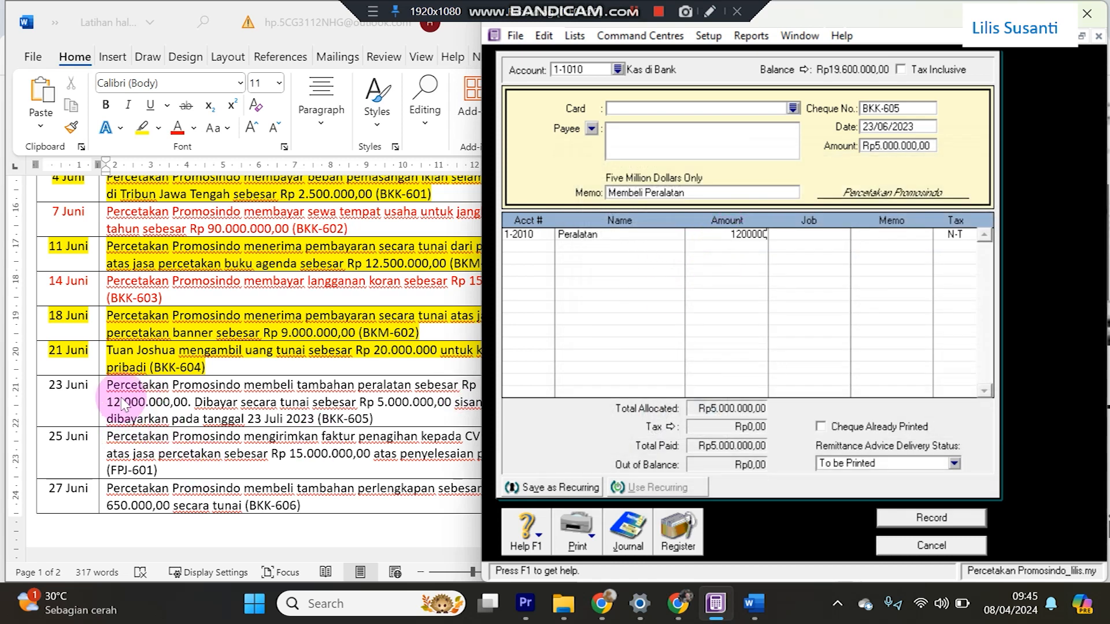
key(Return)
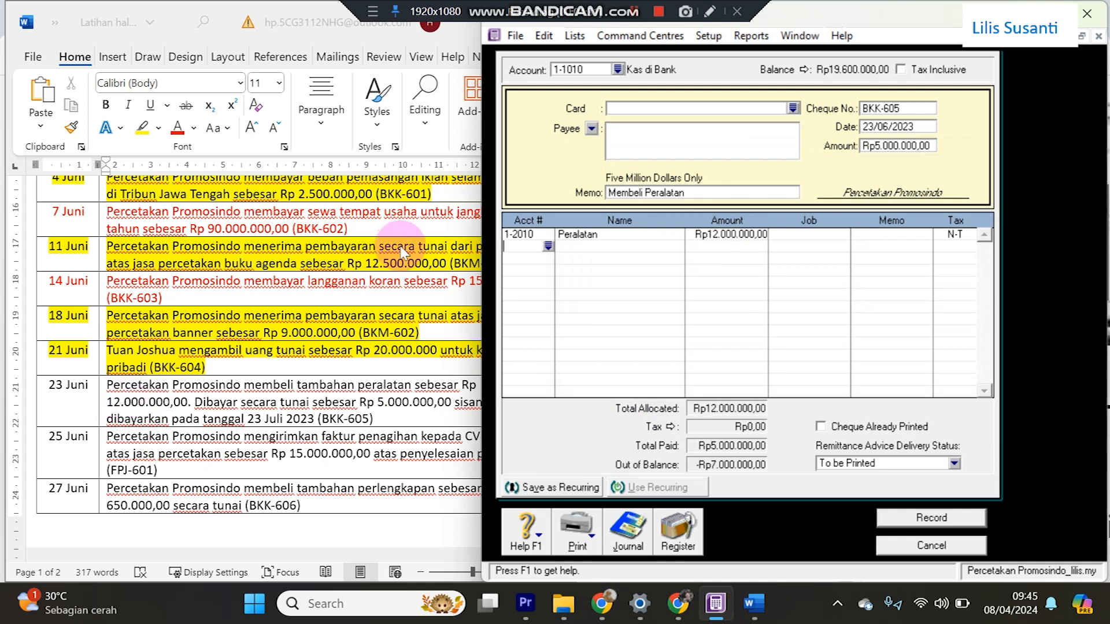
Set the payment's amount back to 5.000.000.
click(894, 149)
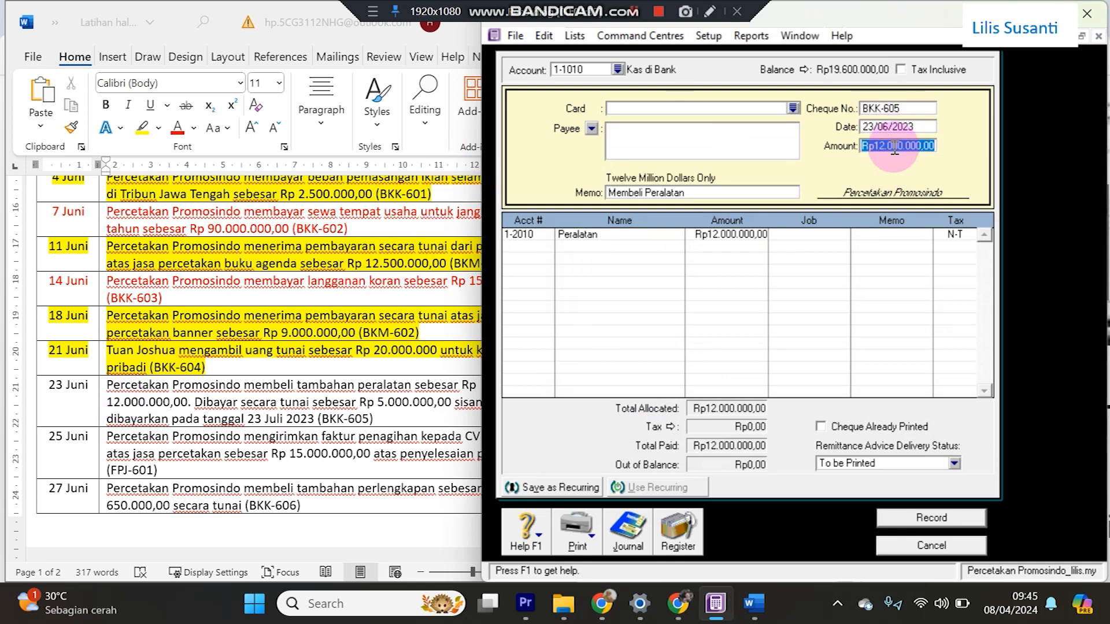
text(5000000)
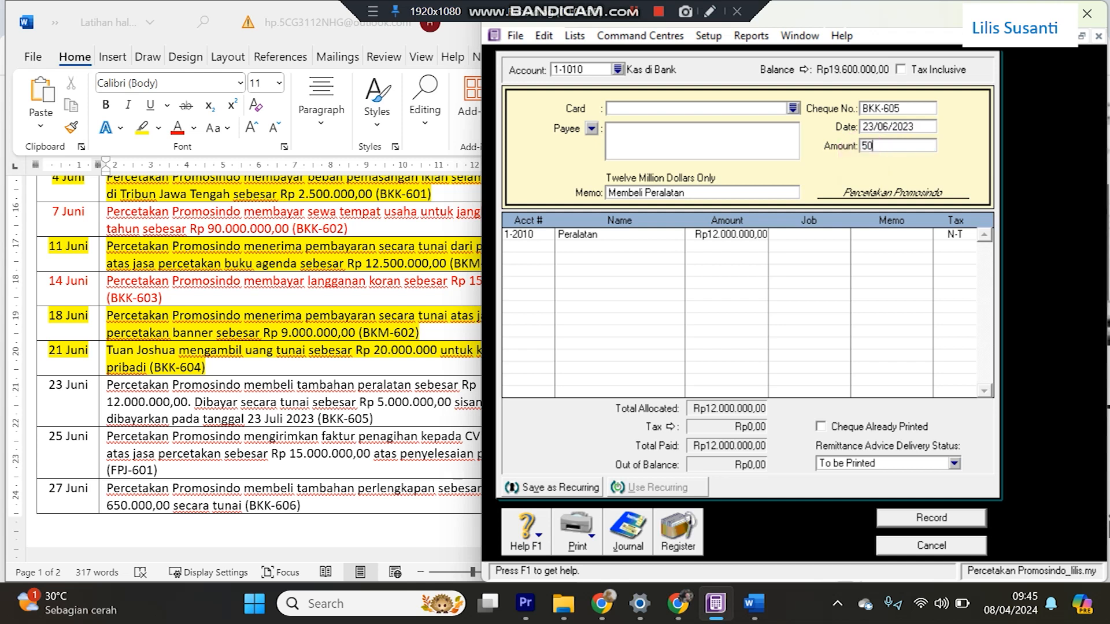
key(Tab)
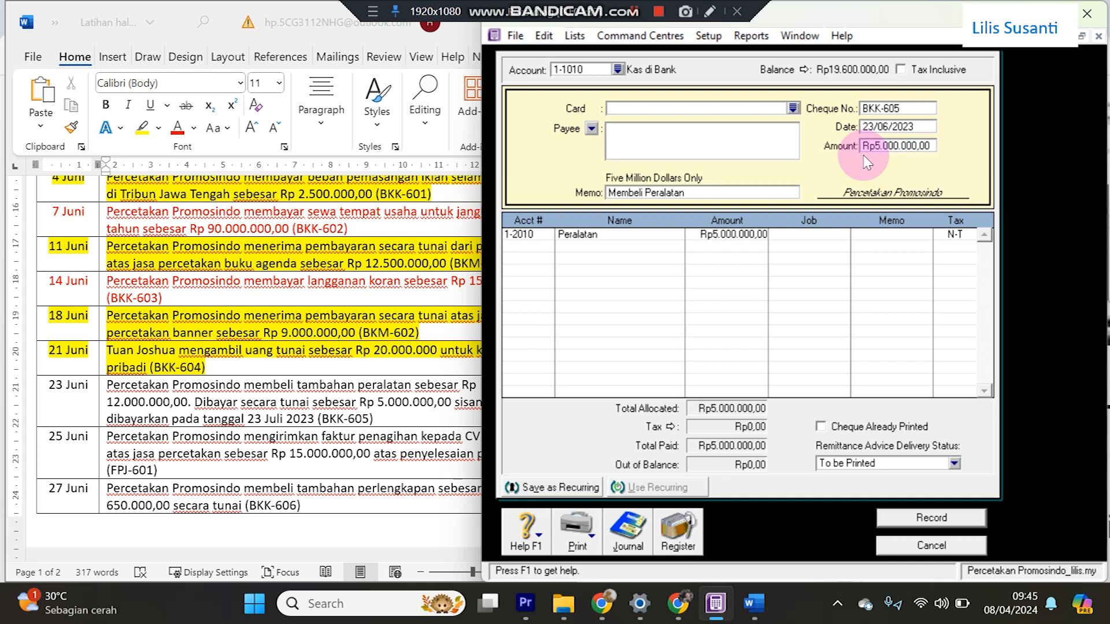
Set the Peralatan allocation to 20.000.000 and add a line for the linked payable account 2-1010 Utang Usaha at -15.000.000.
text(200)
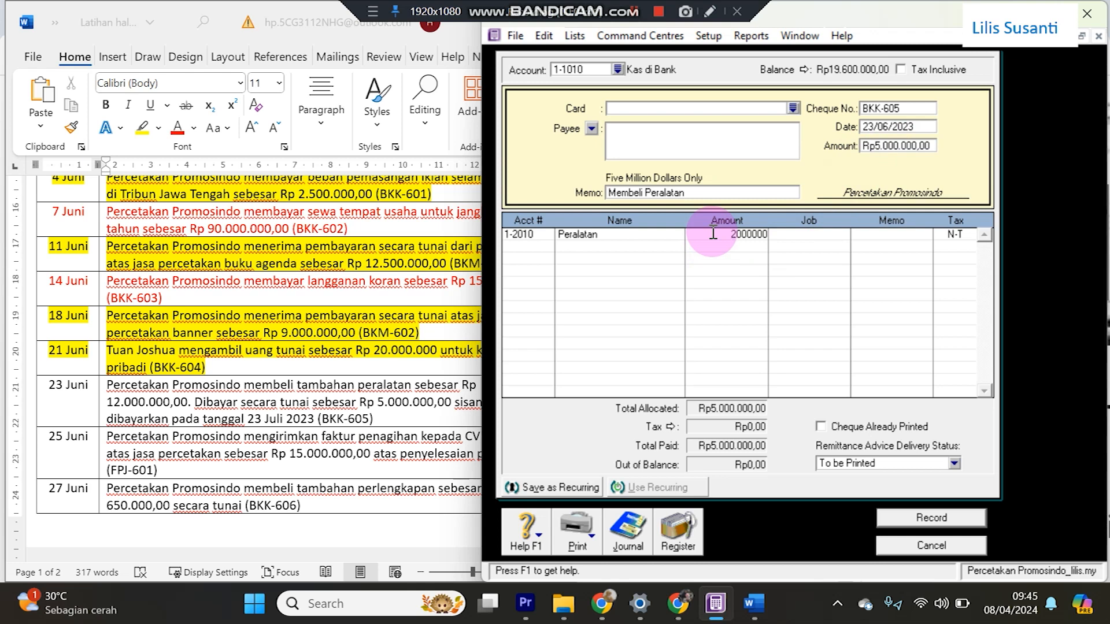
key(Tab)
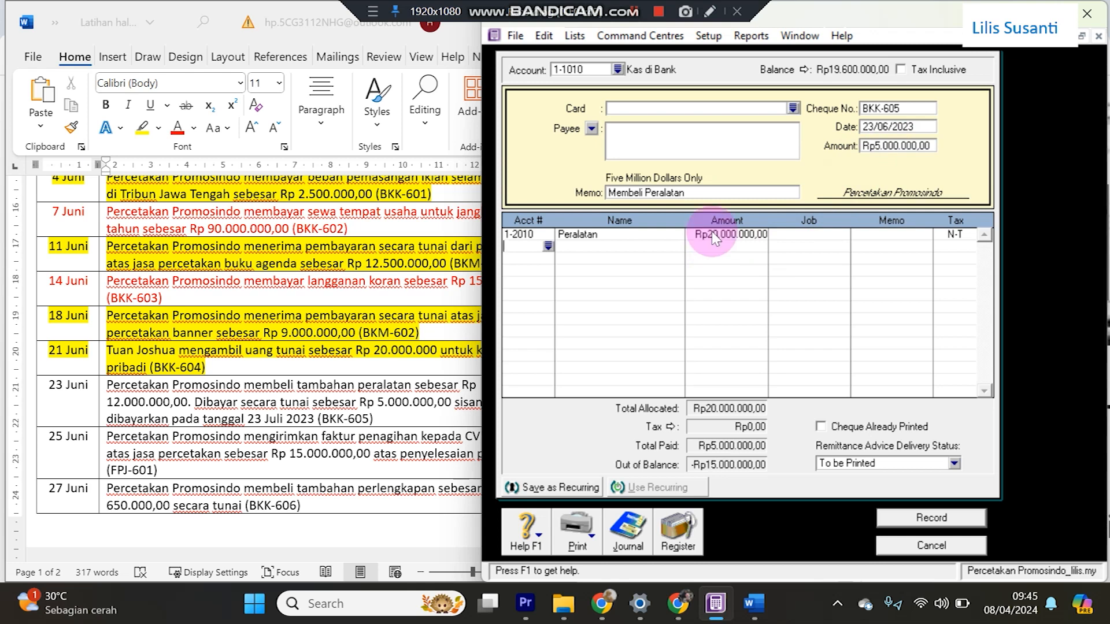
text(6-)
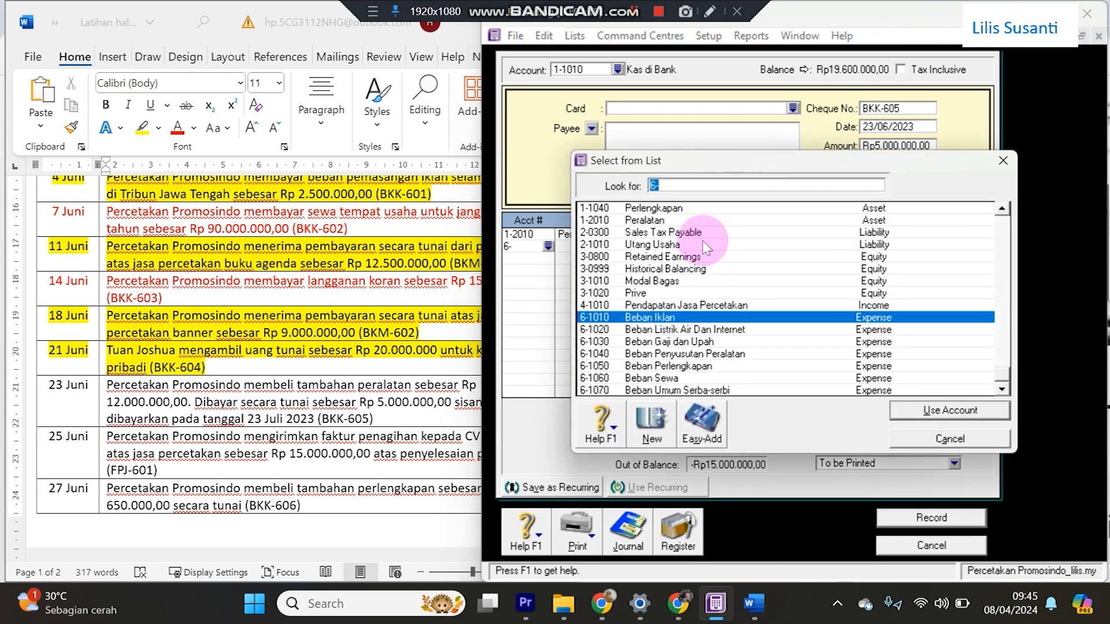
double_click(702, 241)
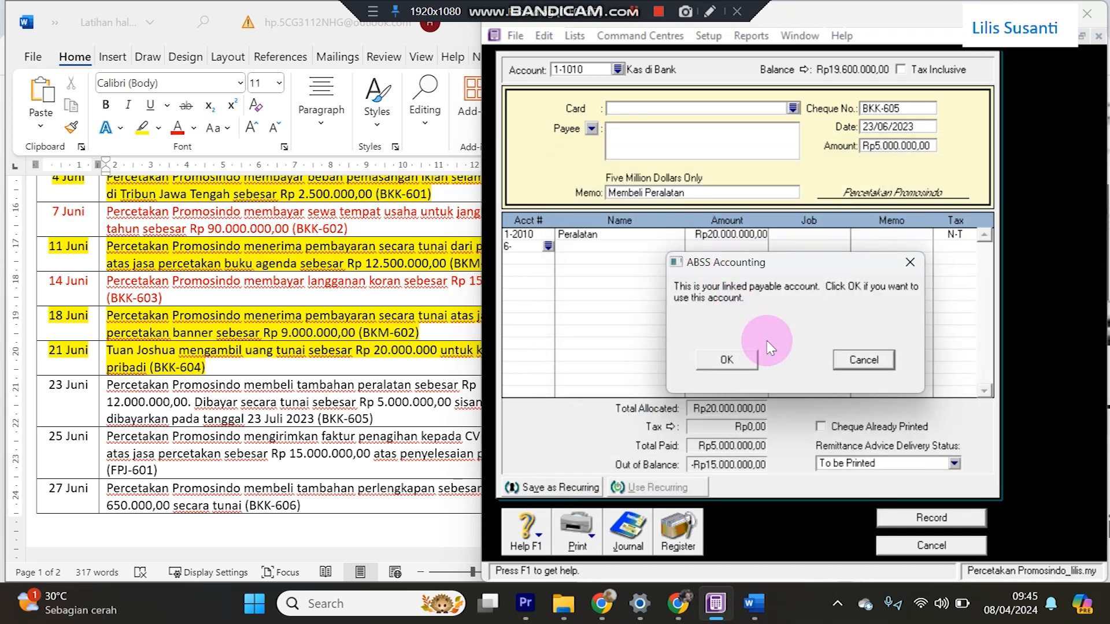
click(726, 357)
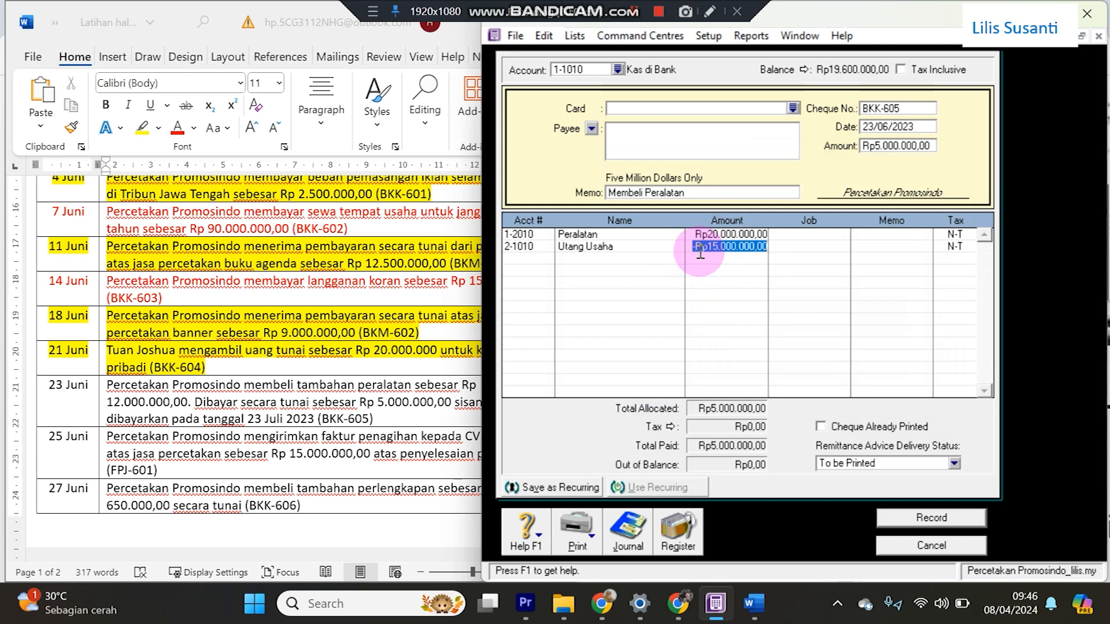
Preview the journal entry of payment BKK-605 and check its payment and Peralatan amounts.
key(ctrl+r)
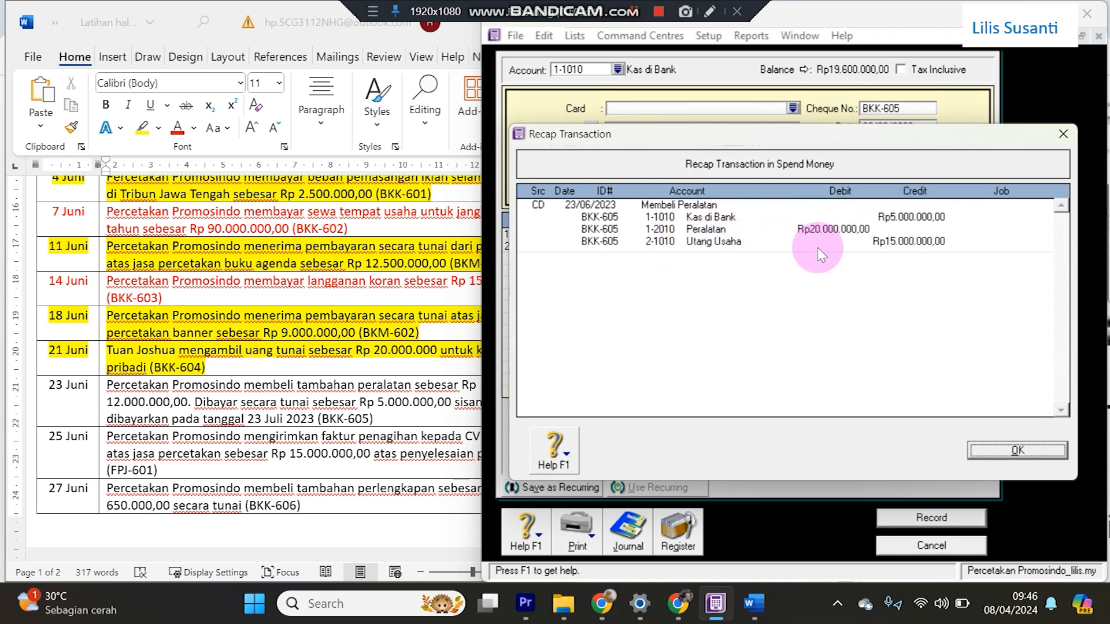
click(1018, 451)
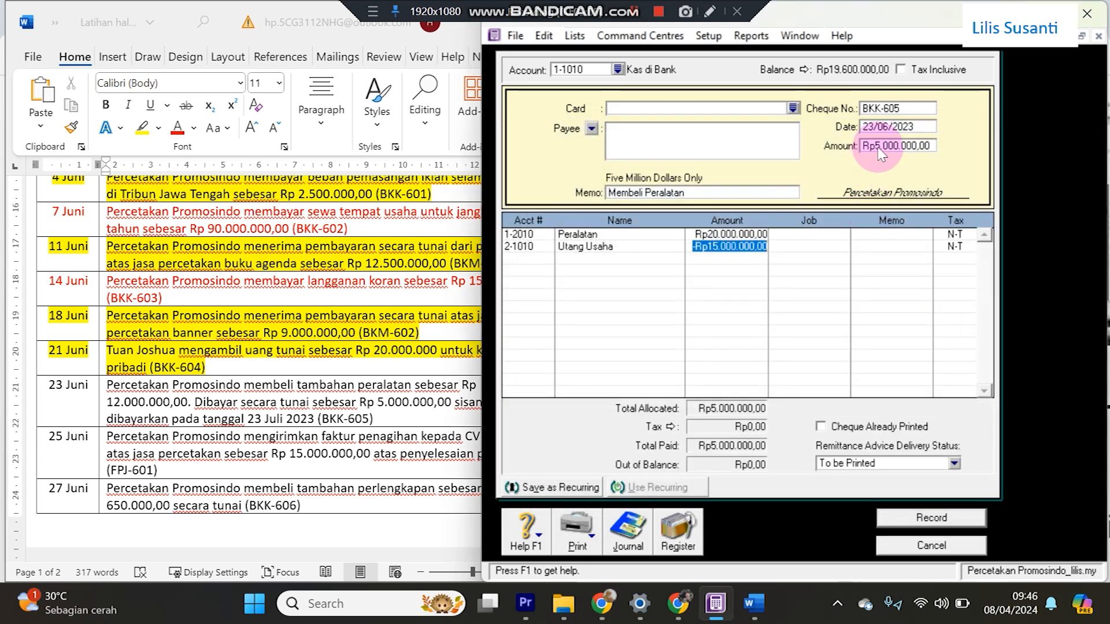
key(Up)
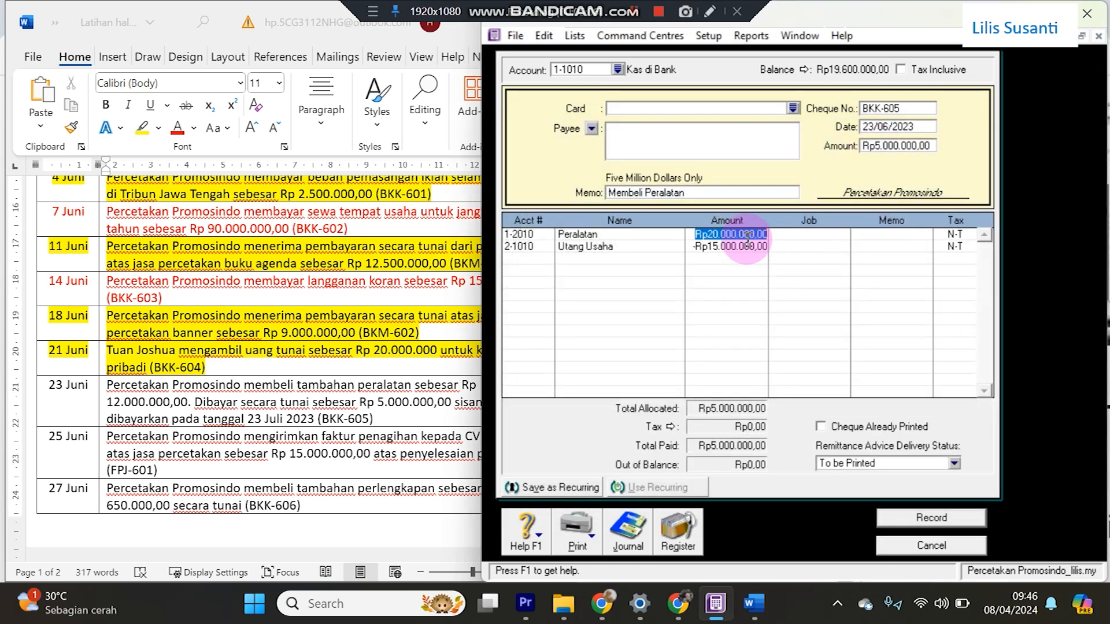
click(899, 149)
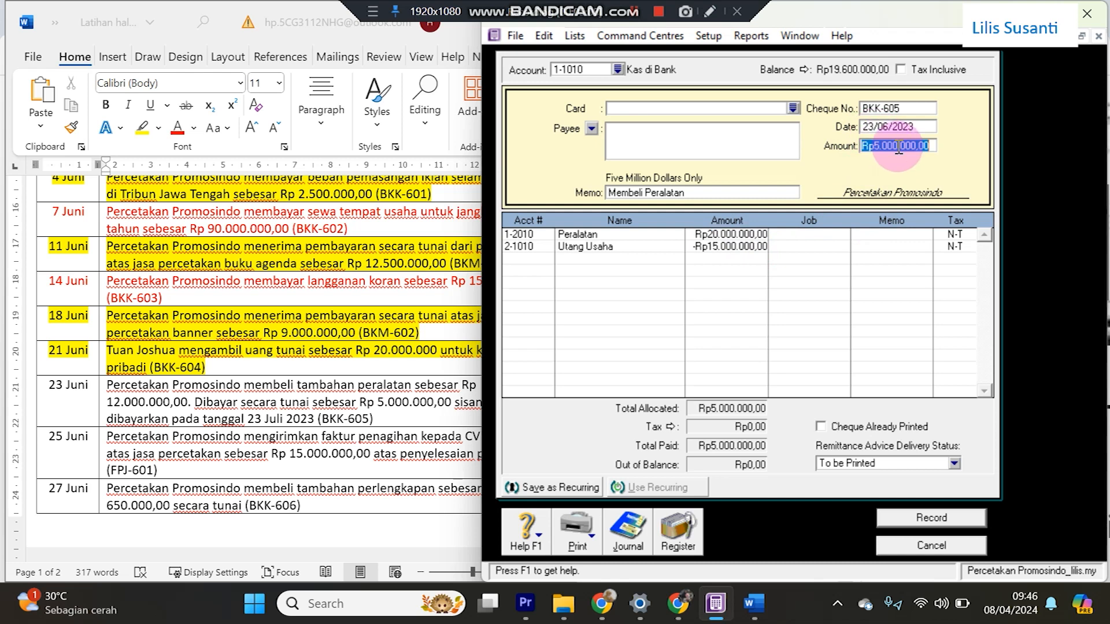
click(737, 235)
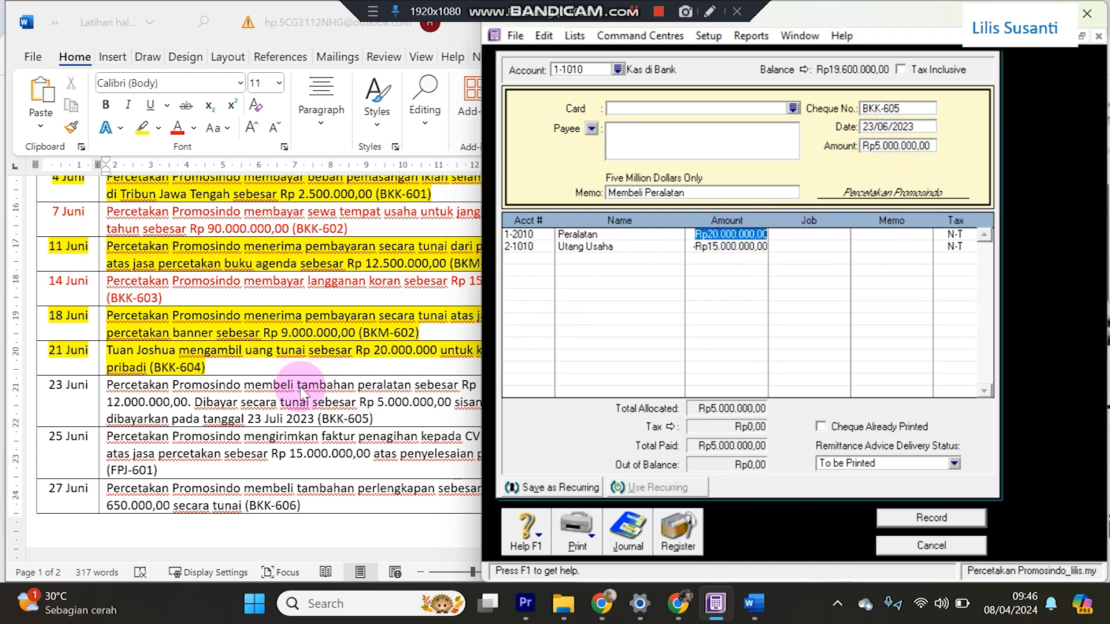
Check the 23 June transaction in the Word exercise and correct the Peralatan allocation to 12.000.000.
click(261, 399)
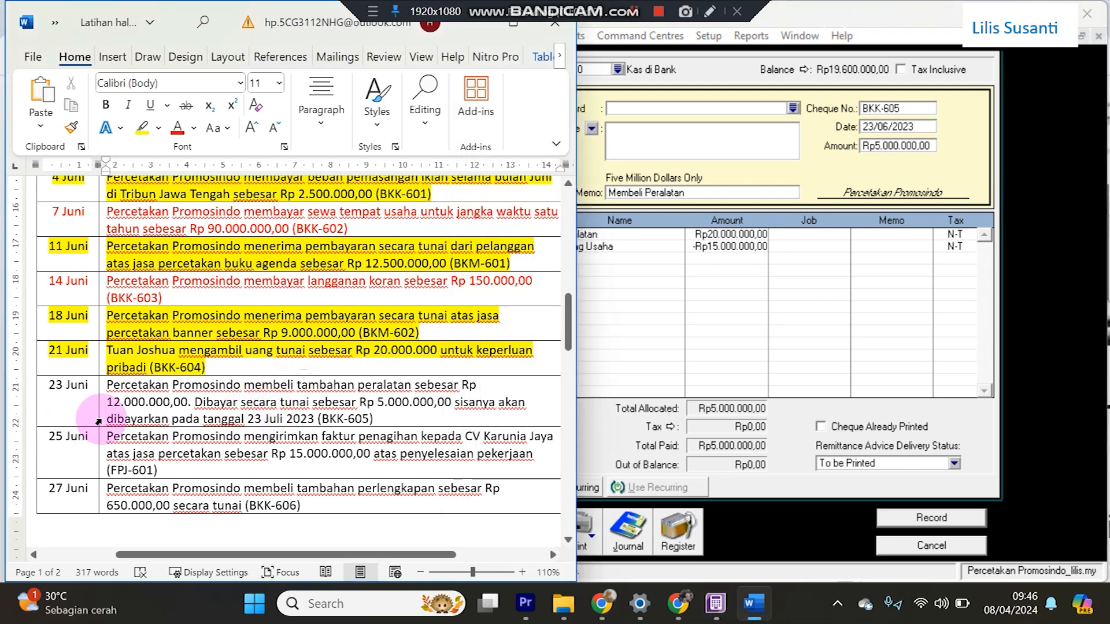
click(719, 235)
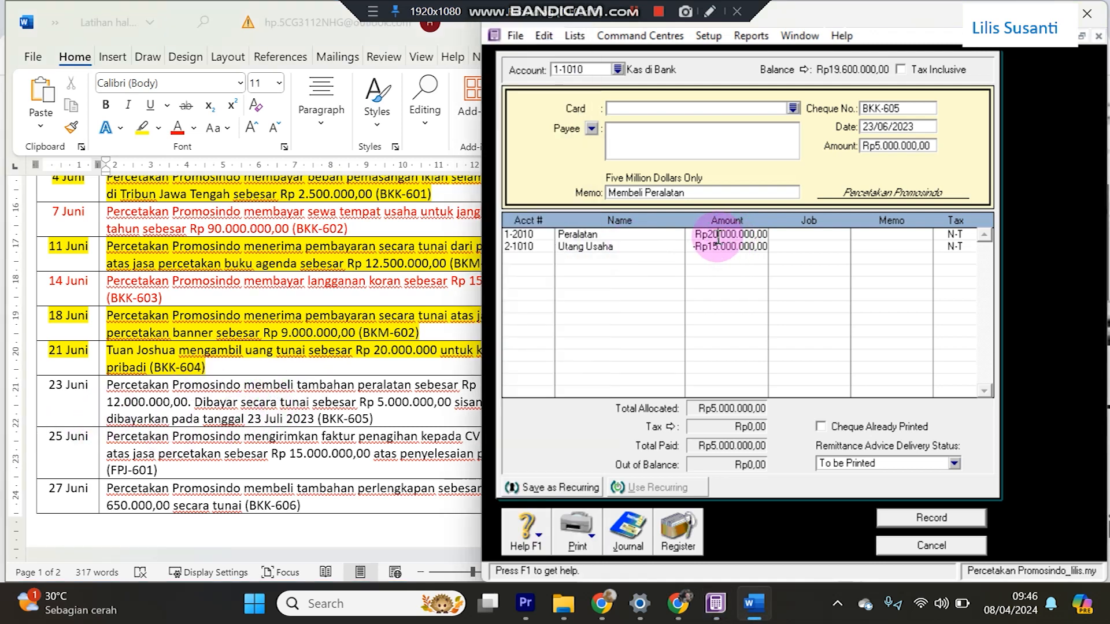
drag(719, 235, 702, 235)
text(12)
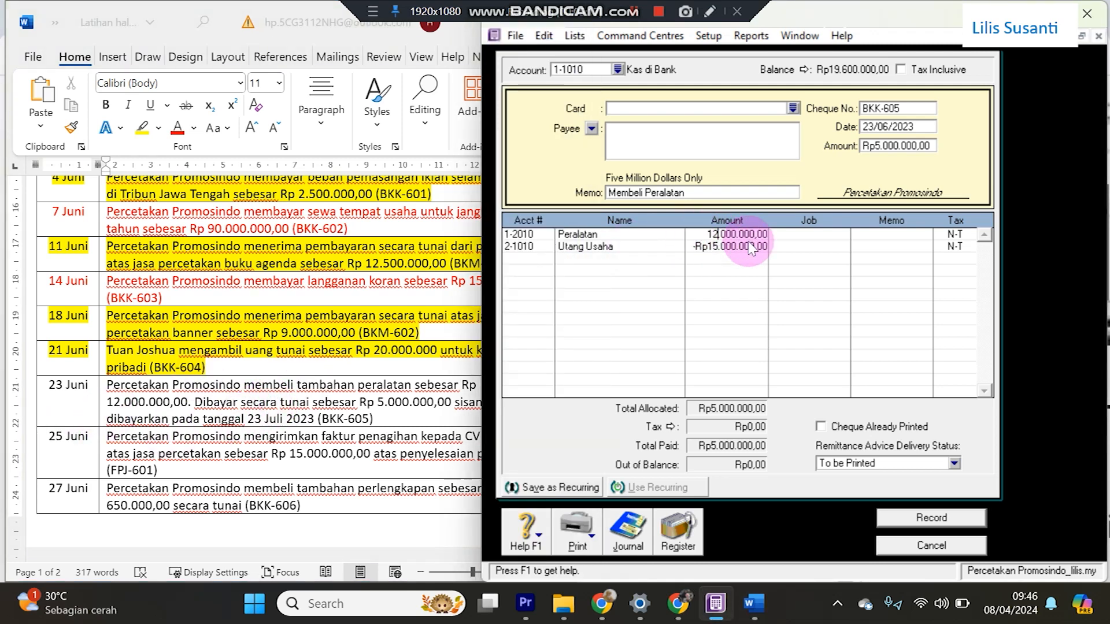
key(Return)
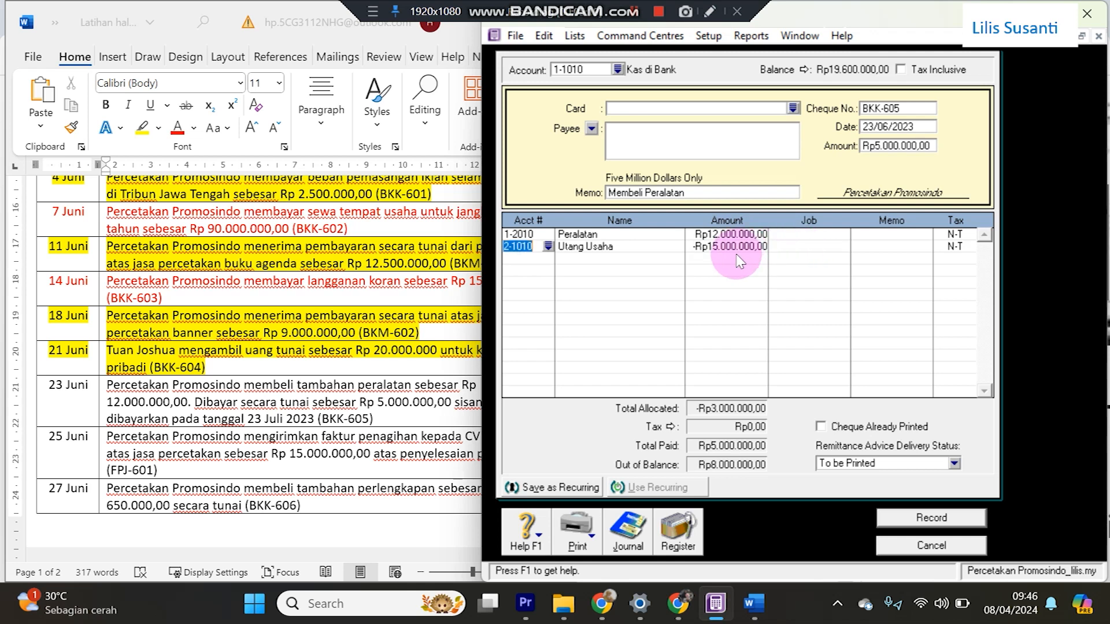
Change the Utang Usaha allocation to -7.000.000 and review the payment's recap against the 23 June transaction.
key(Tab)
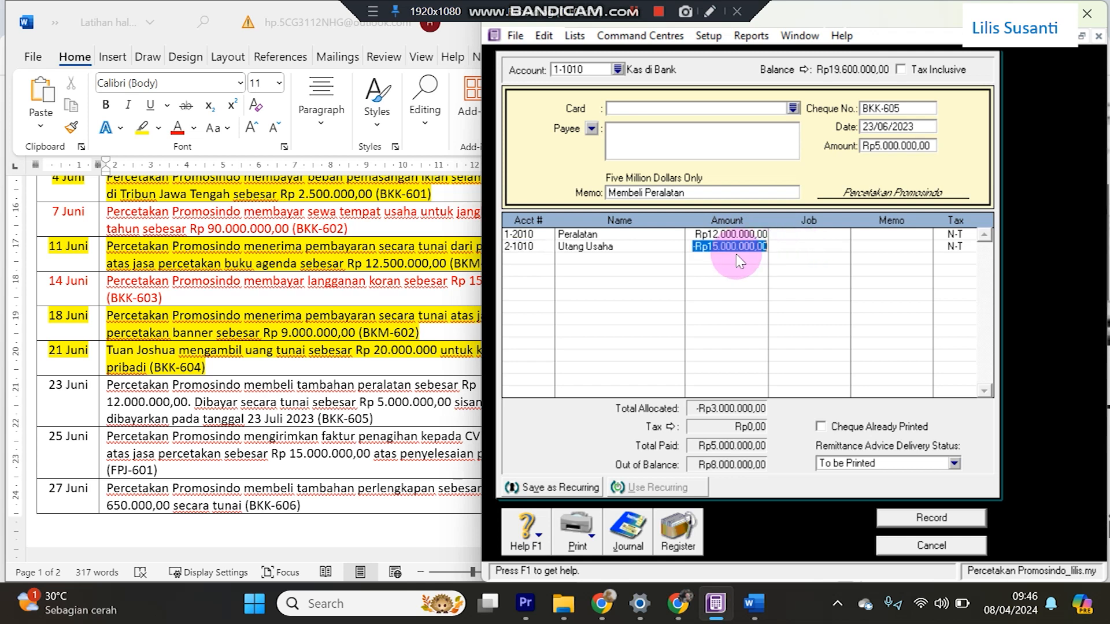
key(BackSpace)
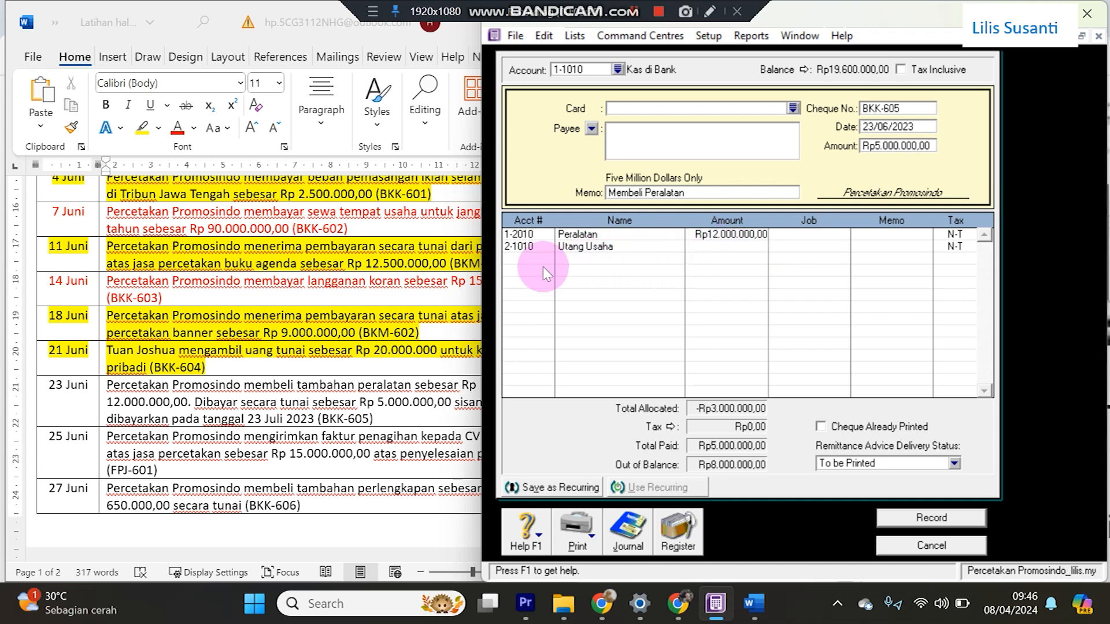
click(726, 237)
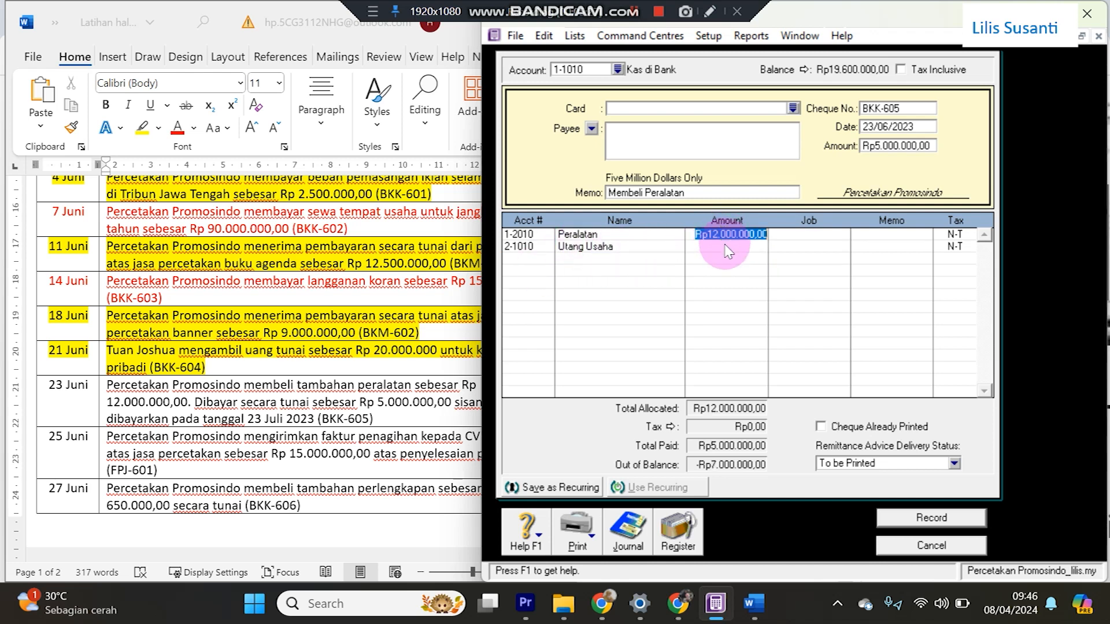
click(726, 246)
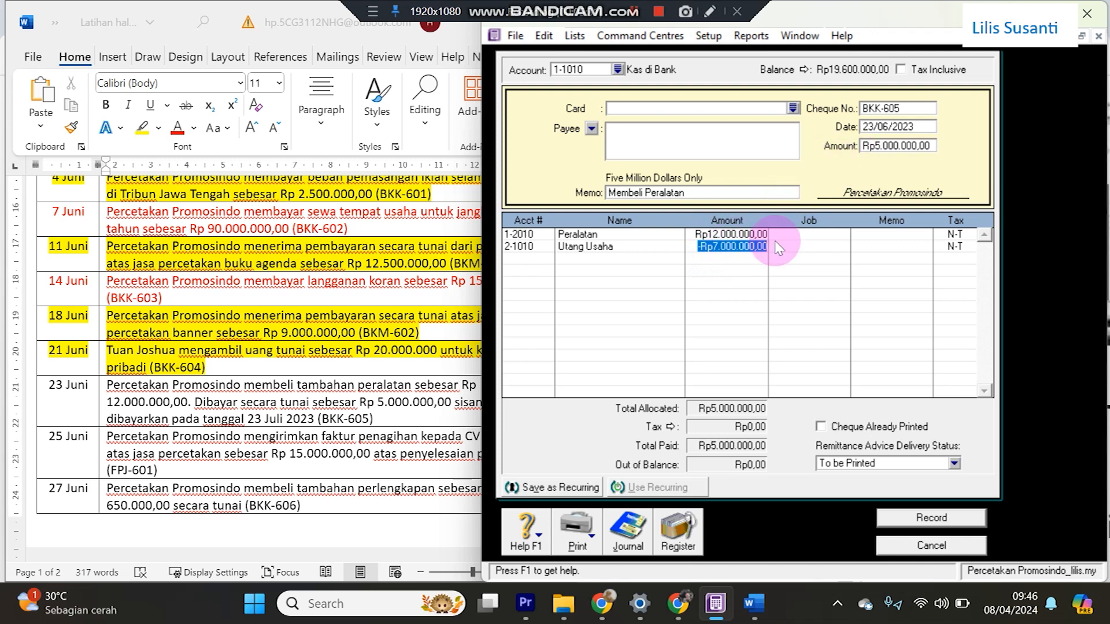
key(ctrl+r)
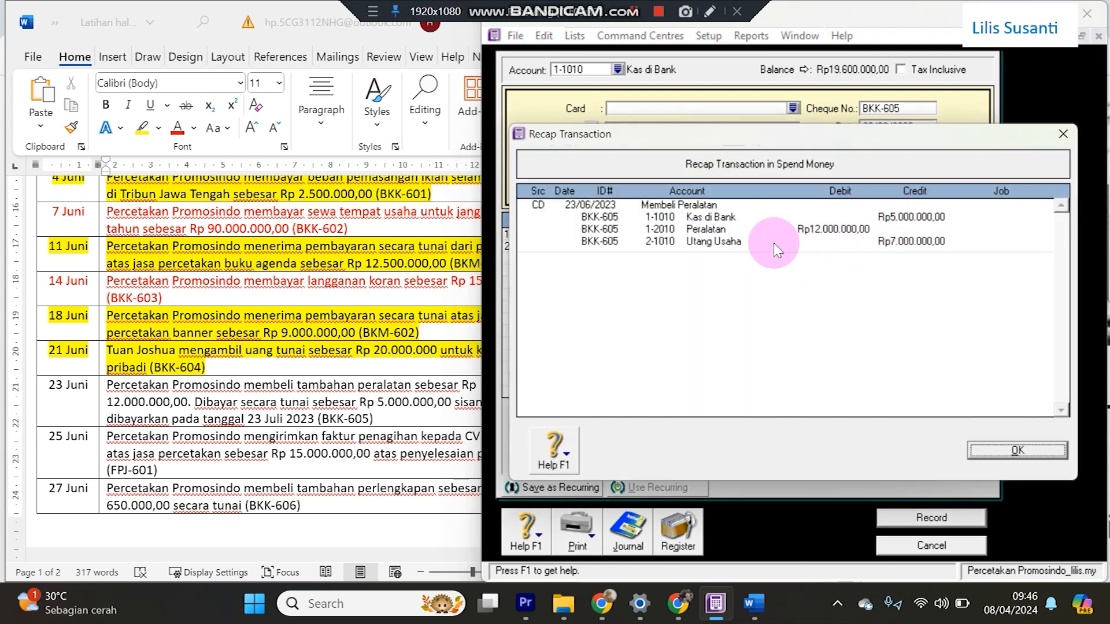
click(144, 407)
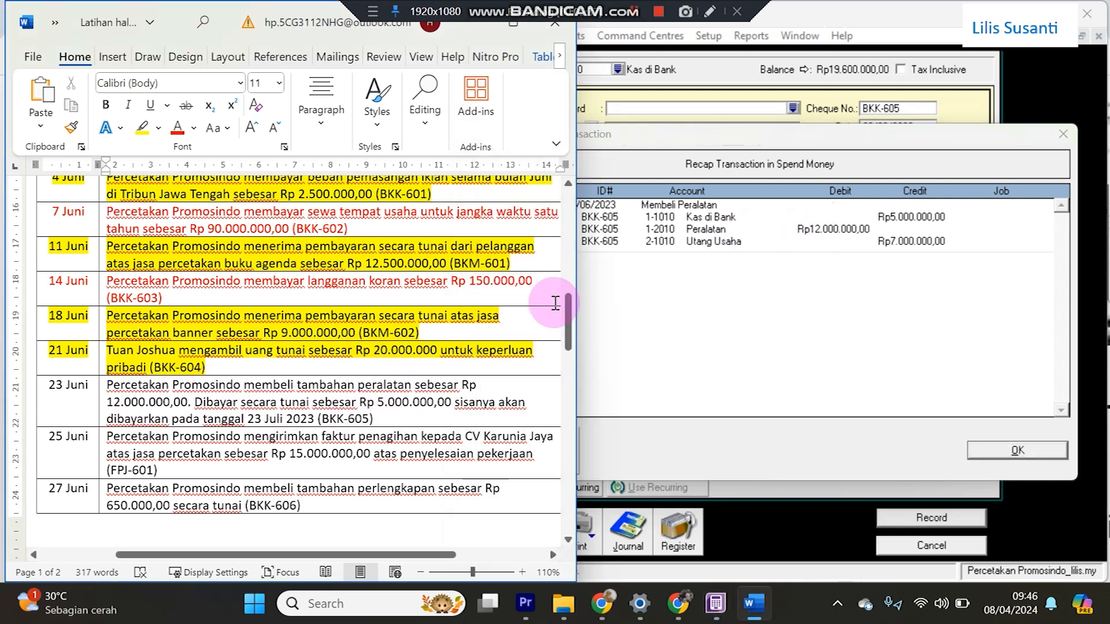
Close the recap of payment BKK-605 and compare its paid amount and both allocation lines with the 23 June transaction in the Word exercise.
click(718, 285)
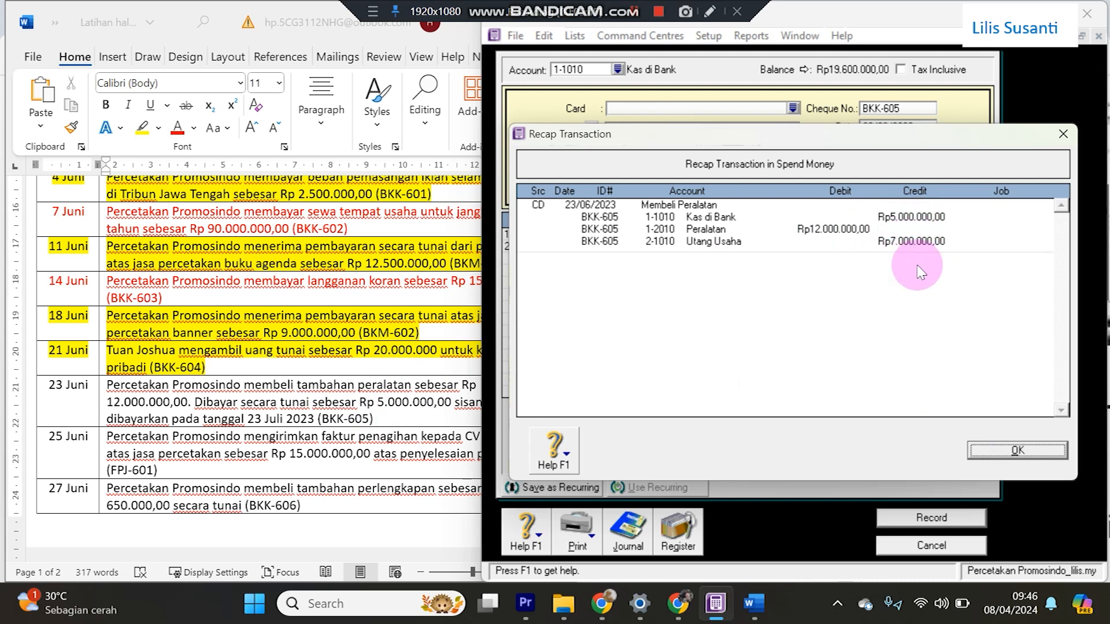
click(997, 457)
double_click(884, 146)
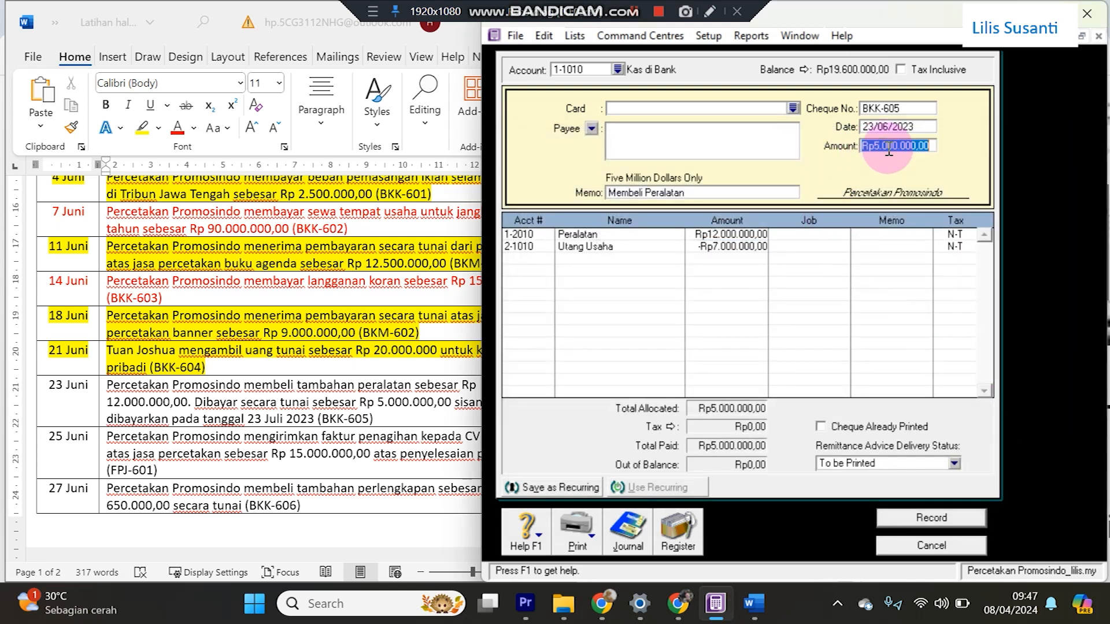
click(298, 402)
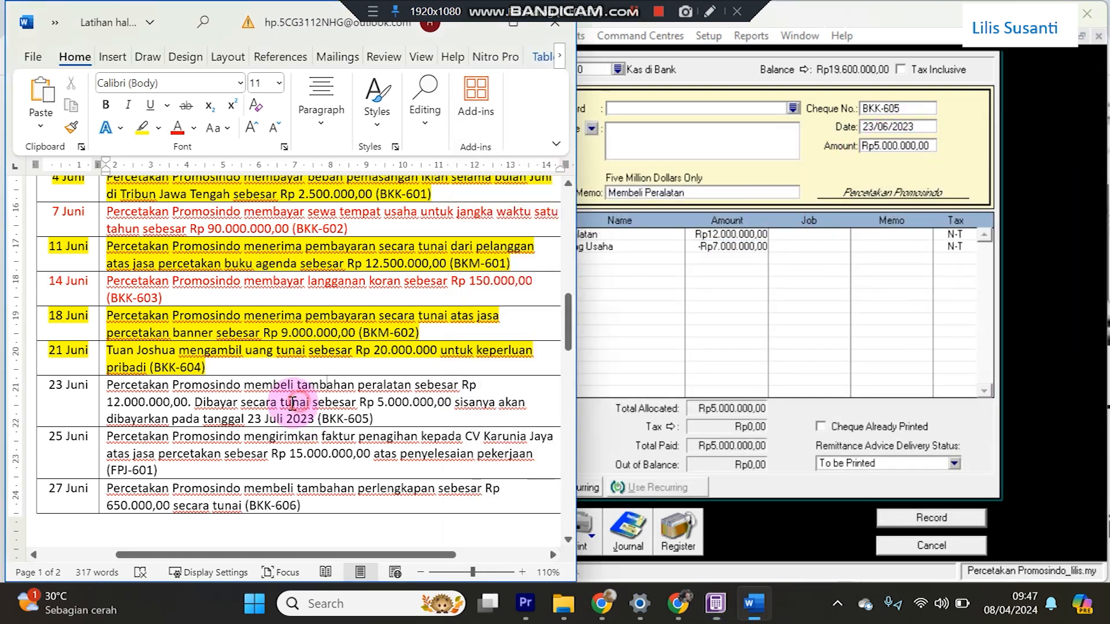
drag(377, 402, 441, 399)
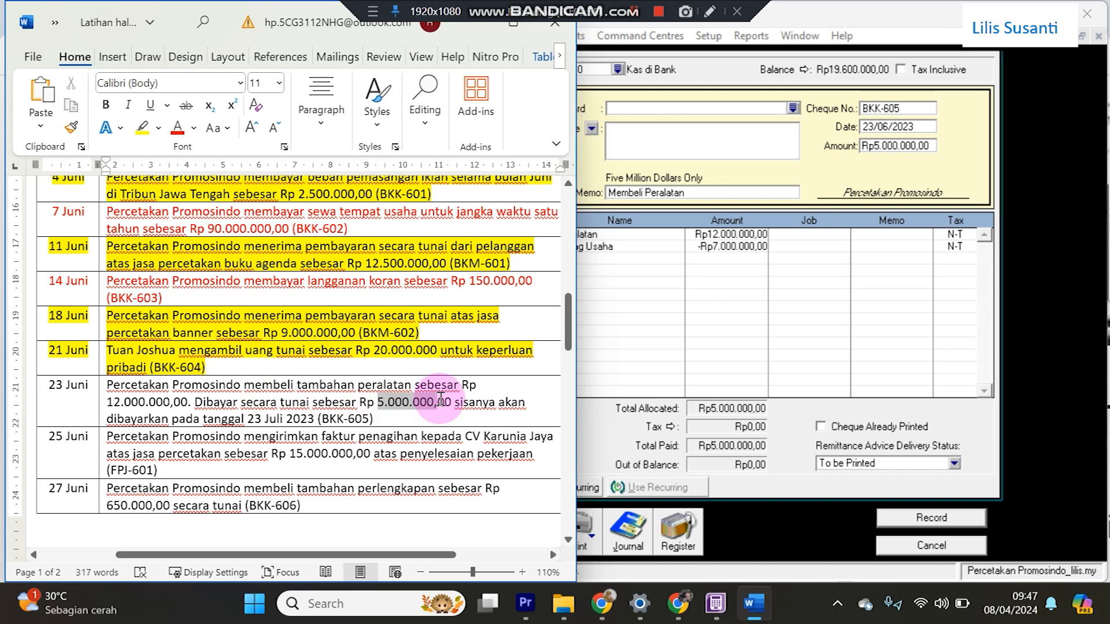
click(428, 407)
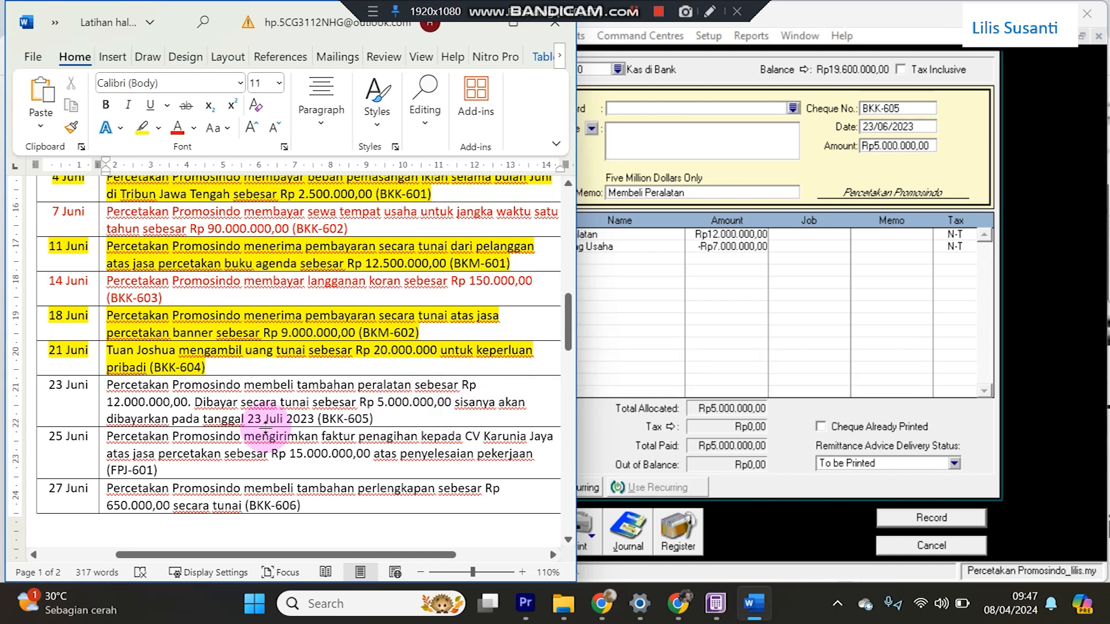
click(726, 236)
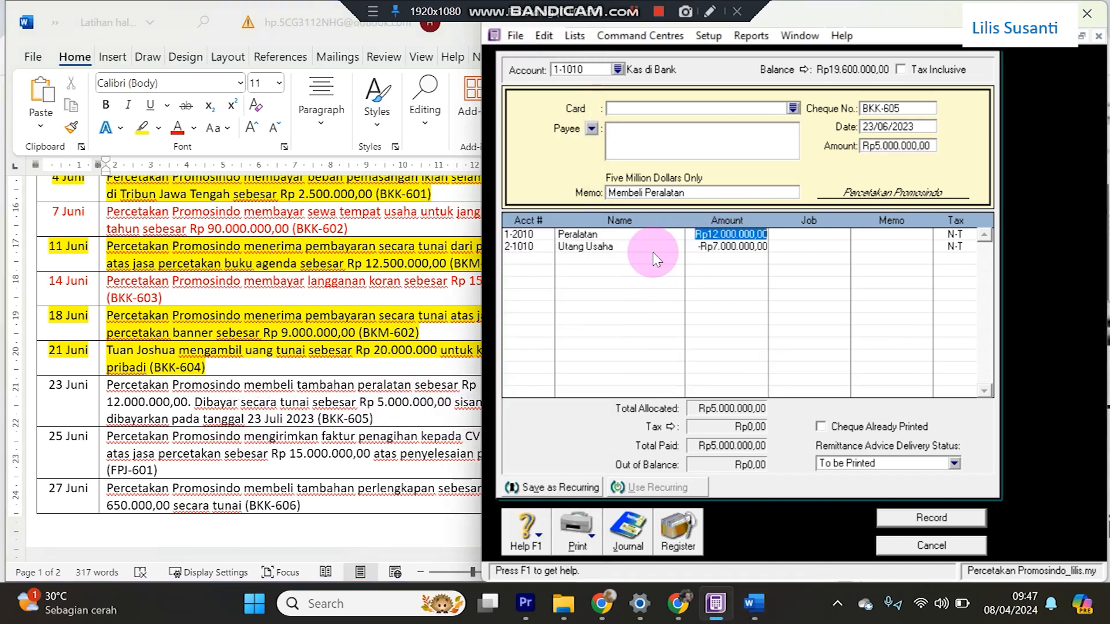
click(720, 248)
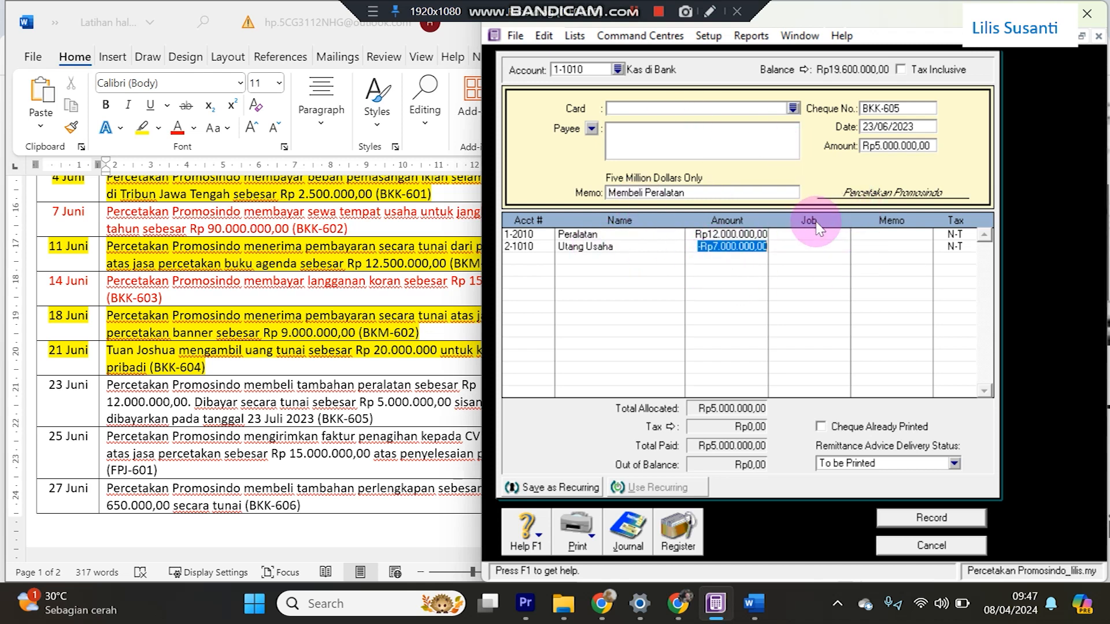
Mark the 23 June row of the Word transaction table in red font.
click(217, 420)
drag(48, 389, 310, 401)
click(176, 128)
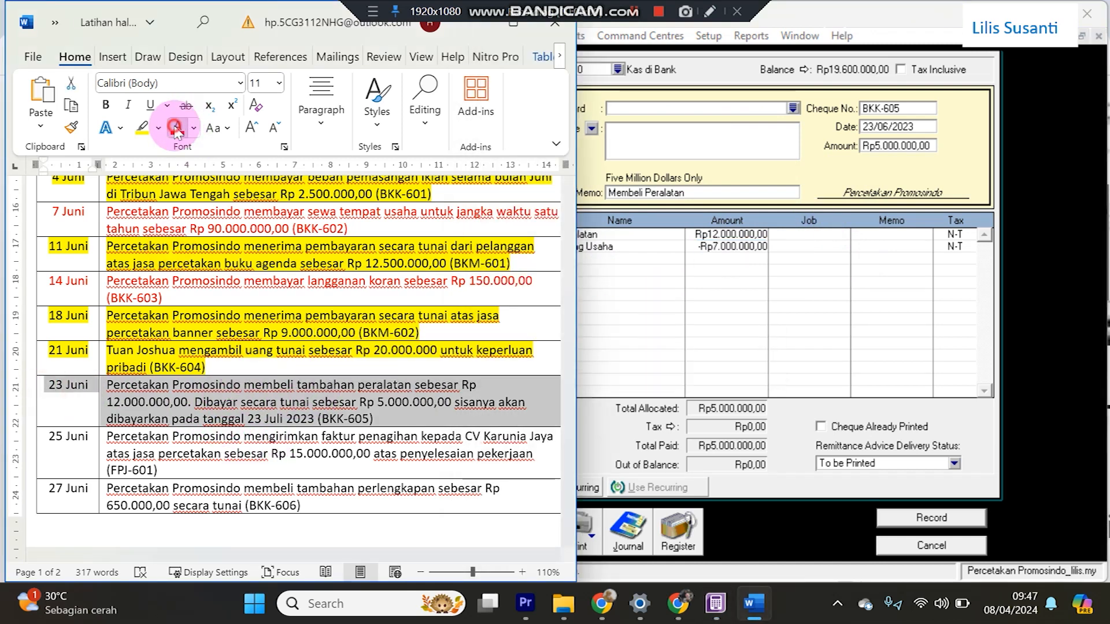
click(225, 395)
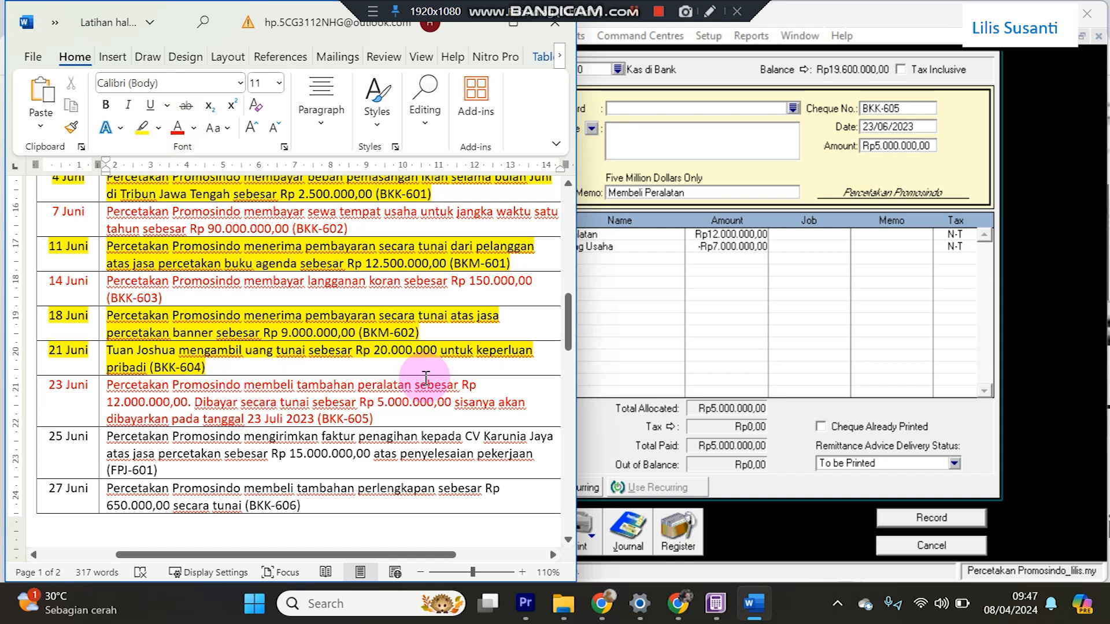
Return to ABSS, uncover more of the exercise by narrowing the window, and record the BKK-605 equipment payment.
click(706, 293)
drag(481, 262, 546, 262)
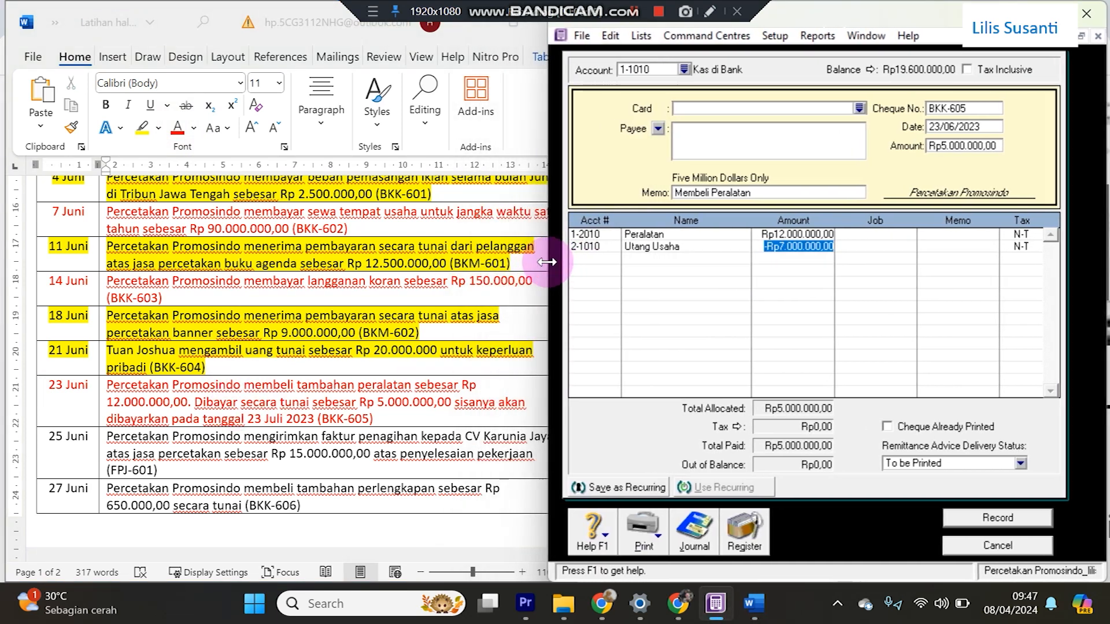
click(943, 146)
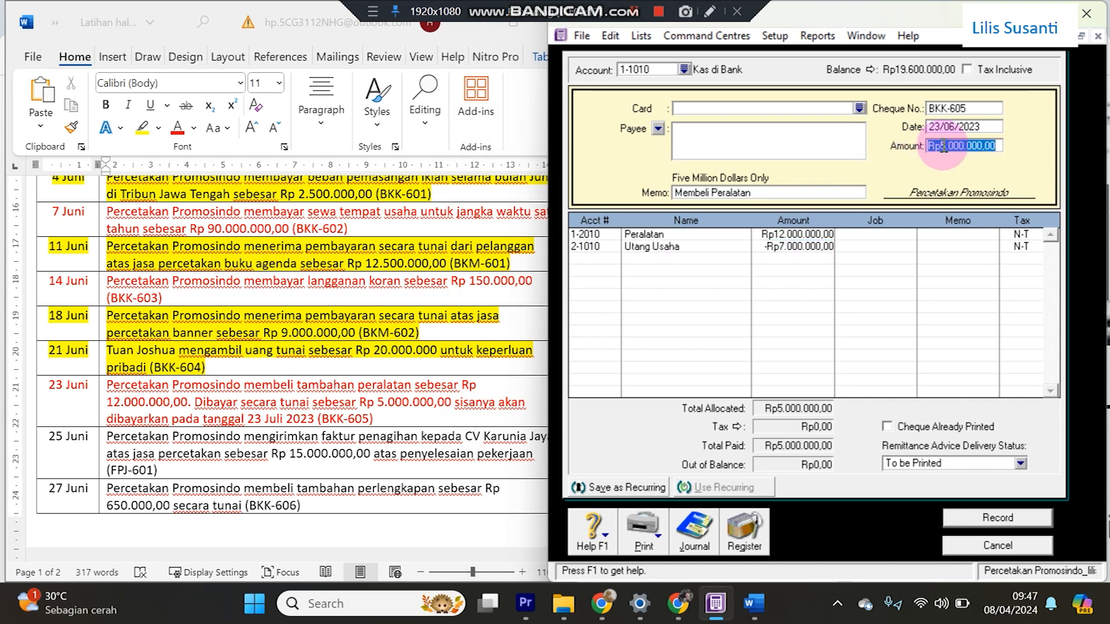
click(795, 246)
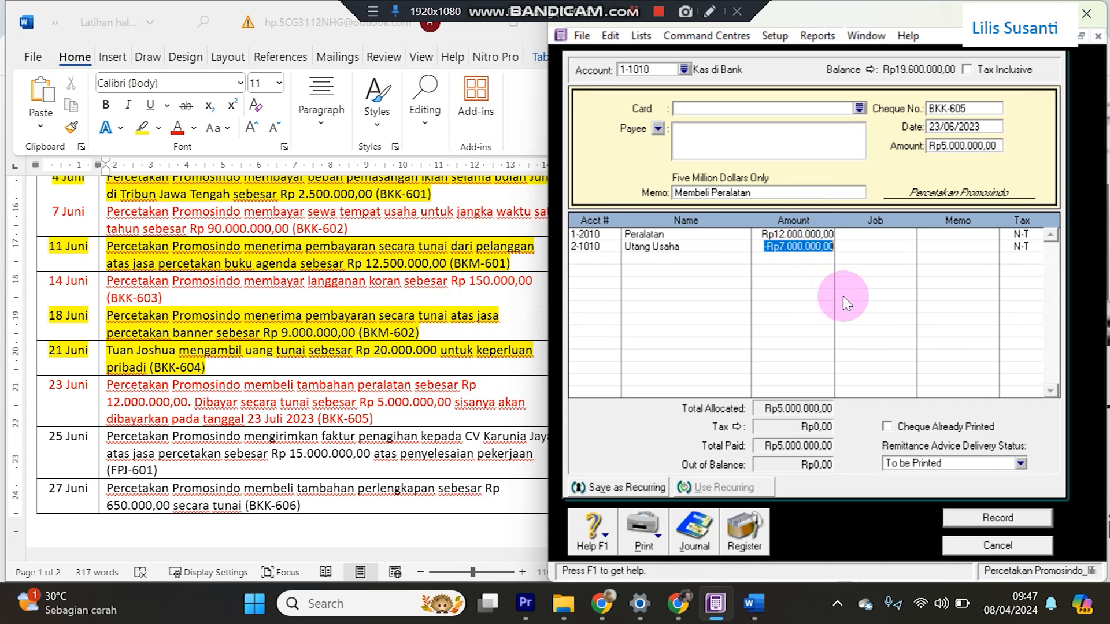
click(955, 520)
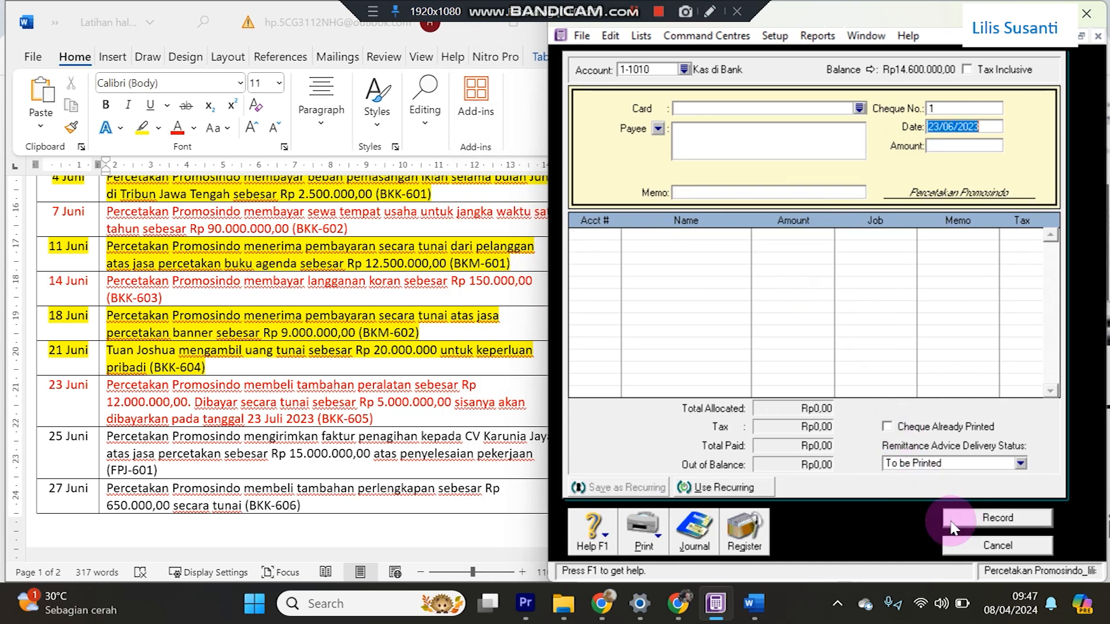
Check the BKK-605 entry in the disbursements journal and read the 25 June transaction in the Word exercise.
click(693, 534)
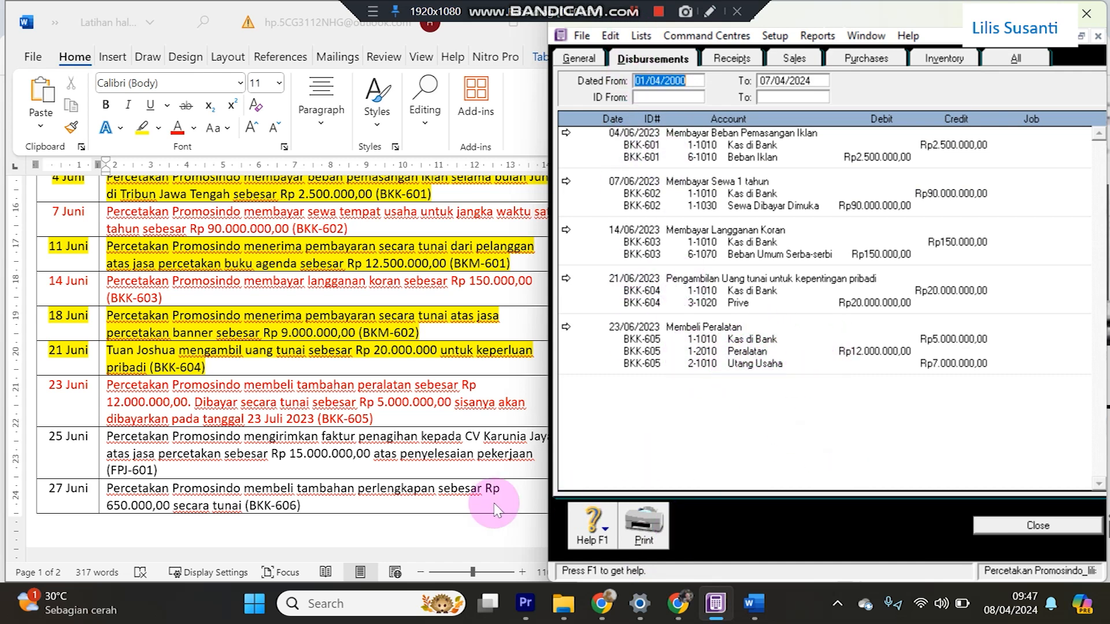
click(323, 479)
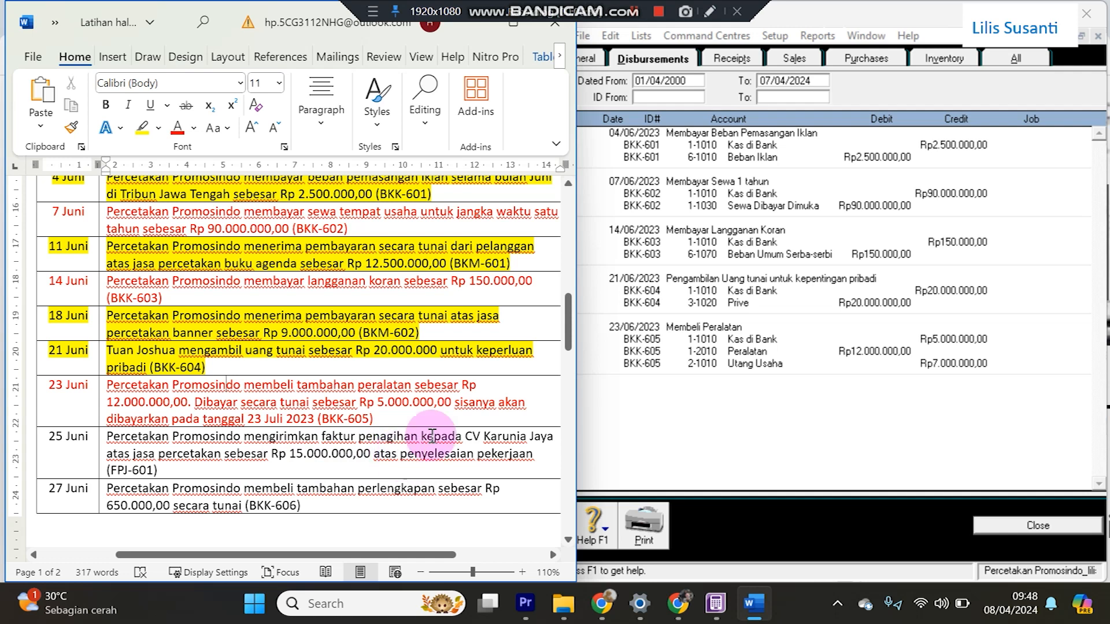
click(1045, 528)
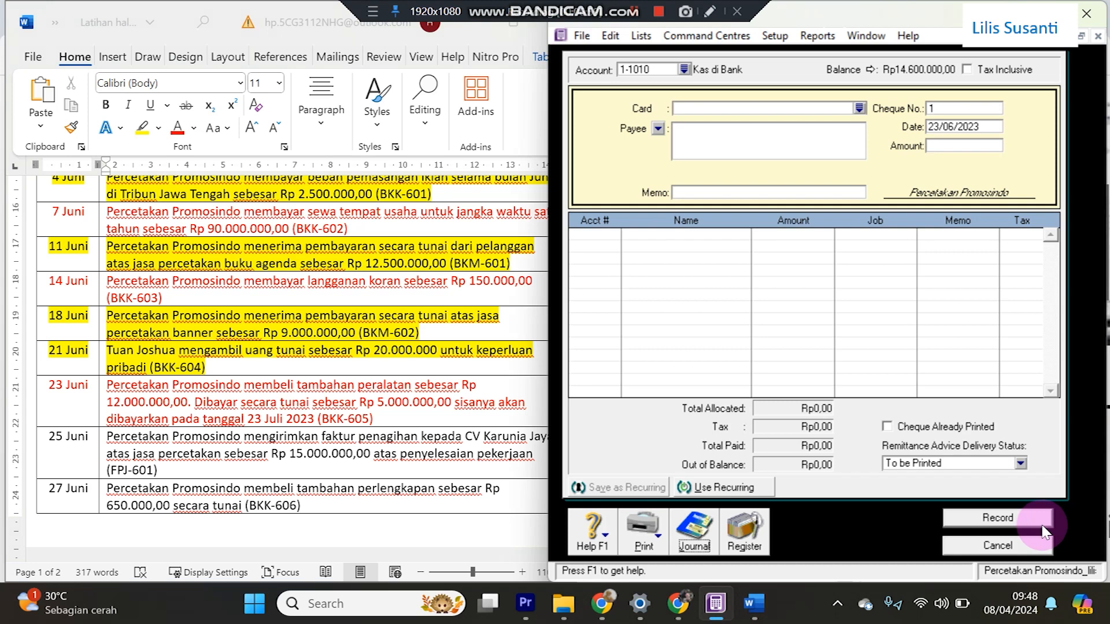
Leave Spend Money, start a new sales invoice and add CV Karunia Jaya as its customer with Easy-Add.
click(1040, 545)
click(769, 127)
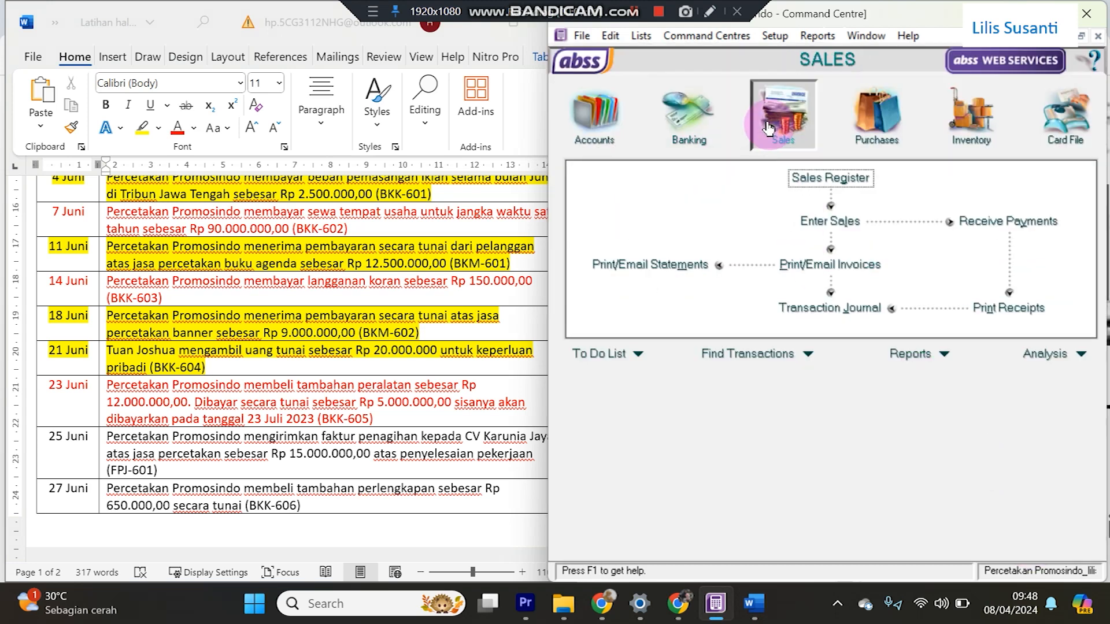
click(830, 222)
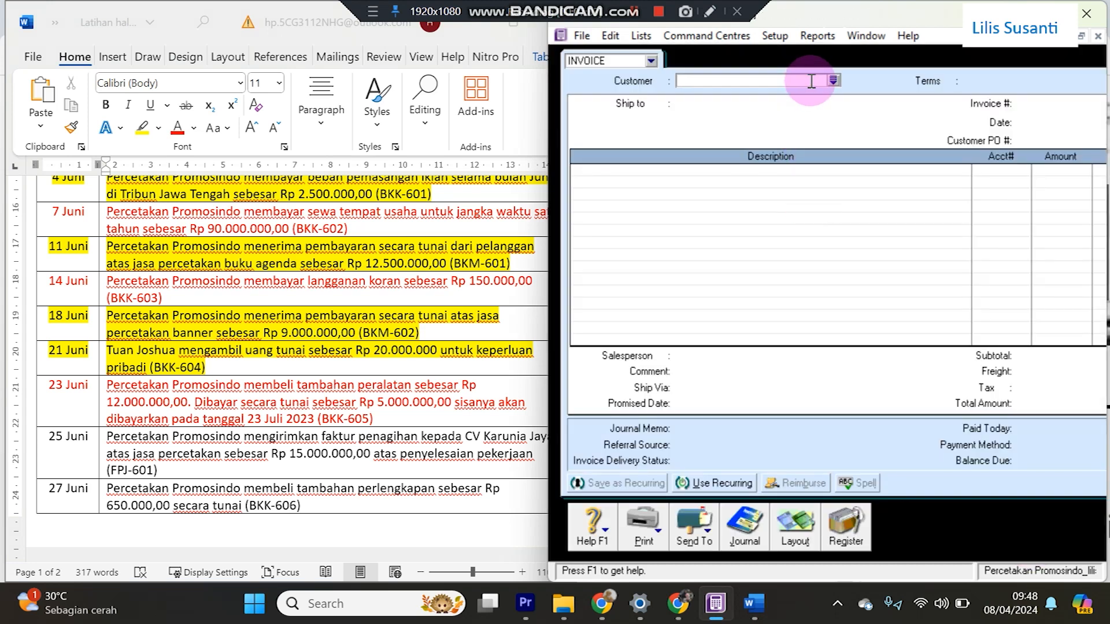
text(CV Karunia J)
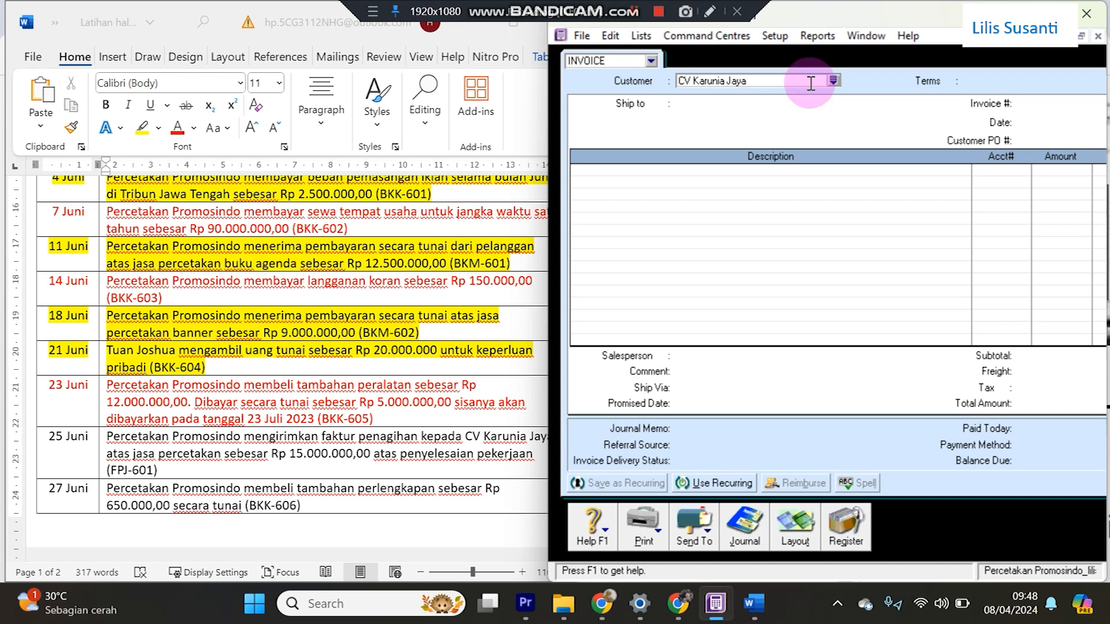
text(aya)
click(833, 80)
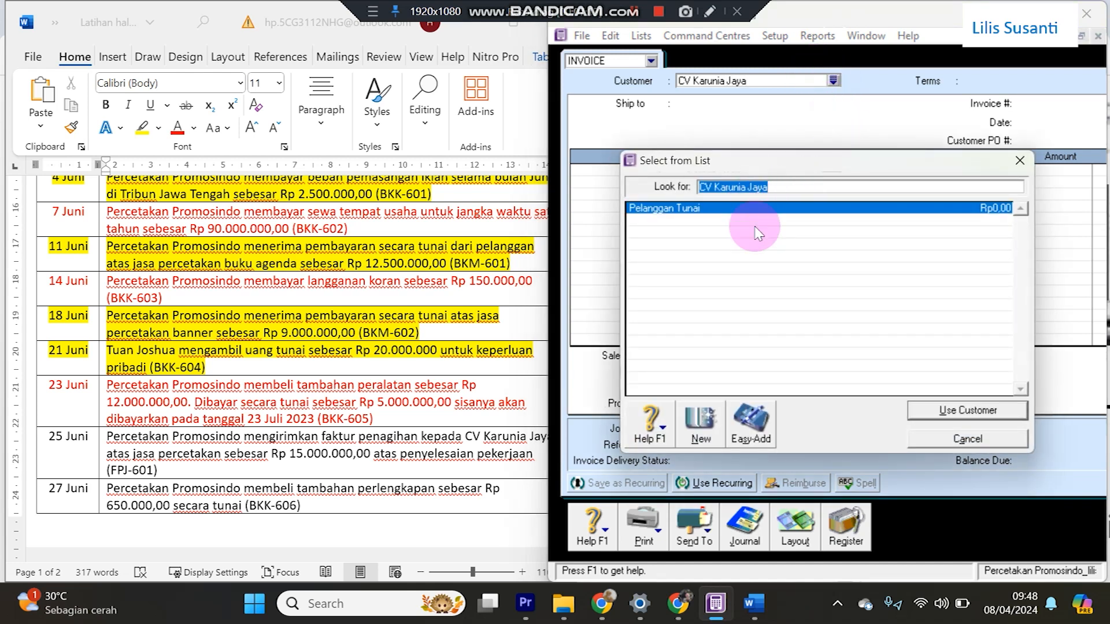
click(762, 433)
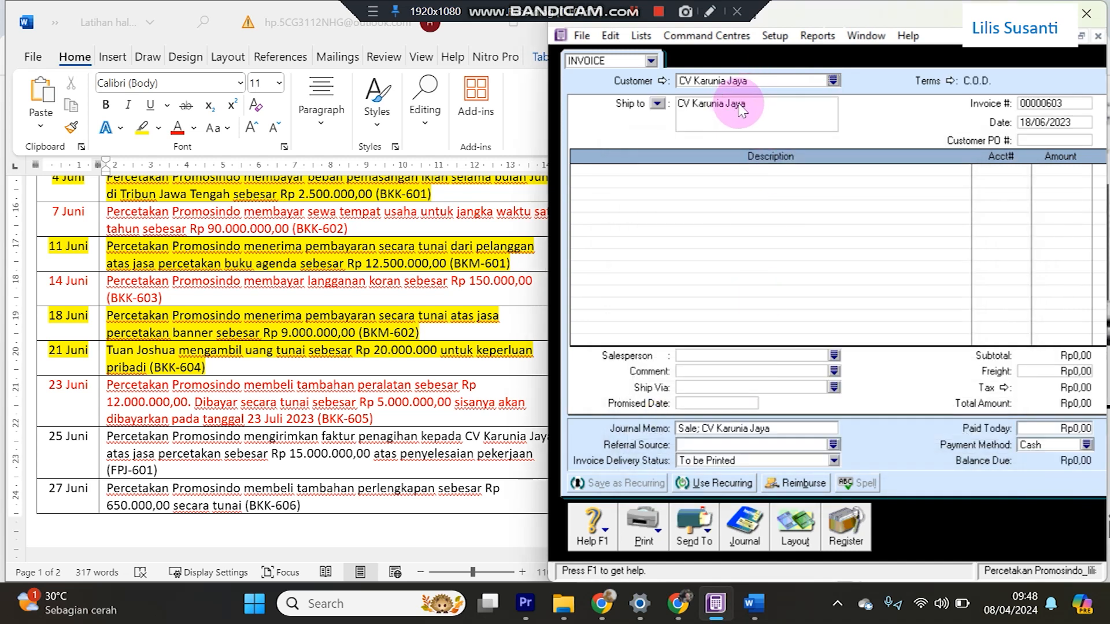
Set the invoice's credit terms to In a Given # of Days with 30 balance due days.
click(949, 82)
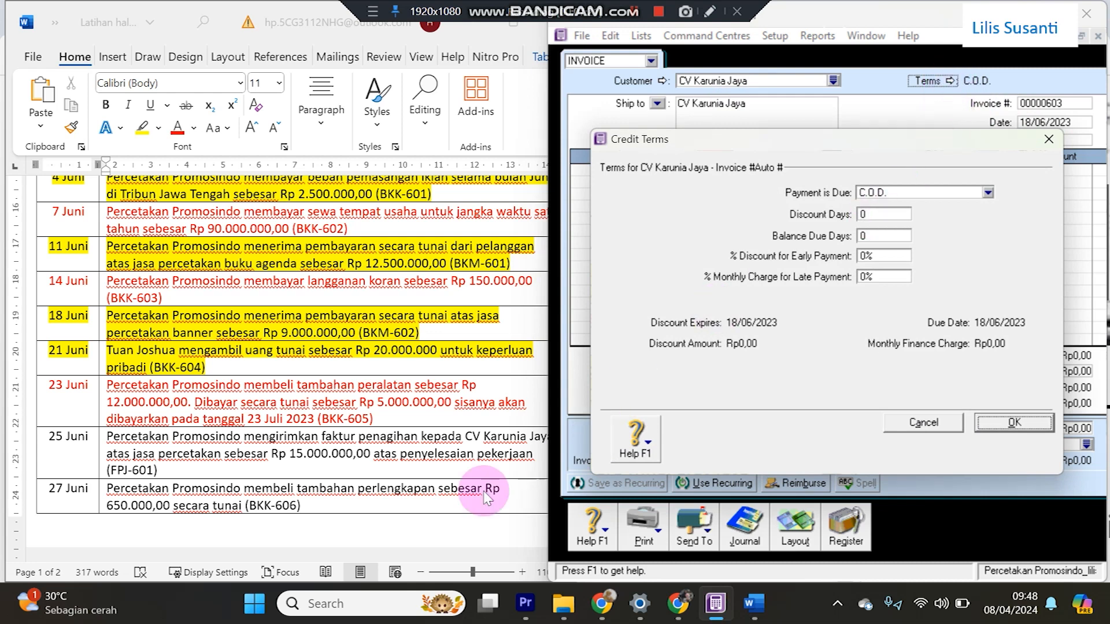
click(874, 195)
click(878, 234)
click(875, 233)
text(30)
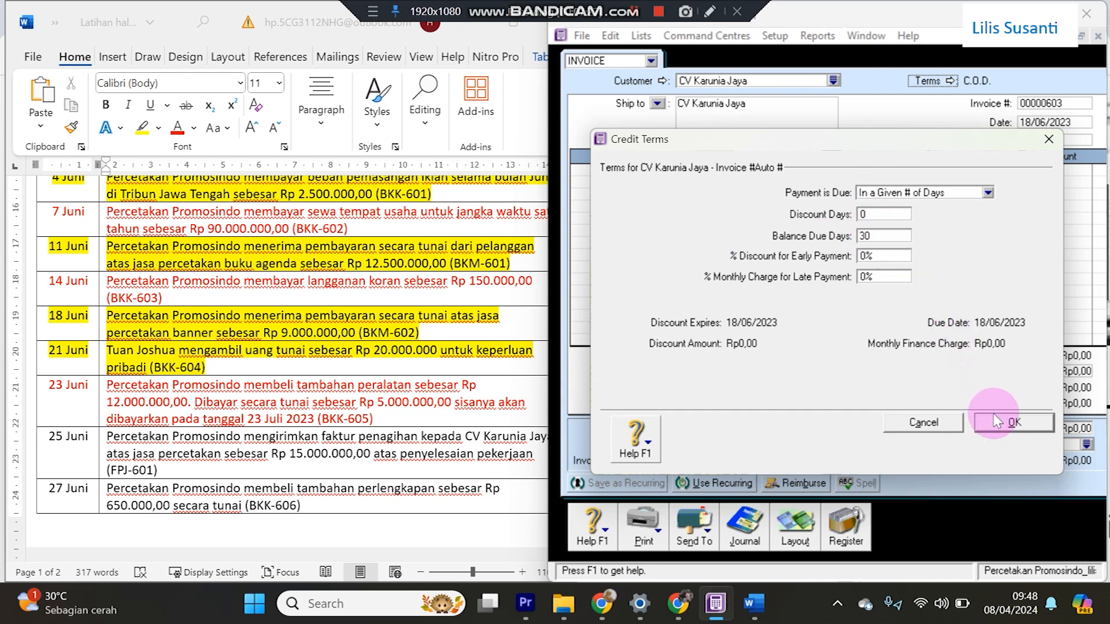
click(1009, 423)
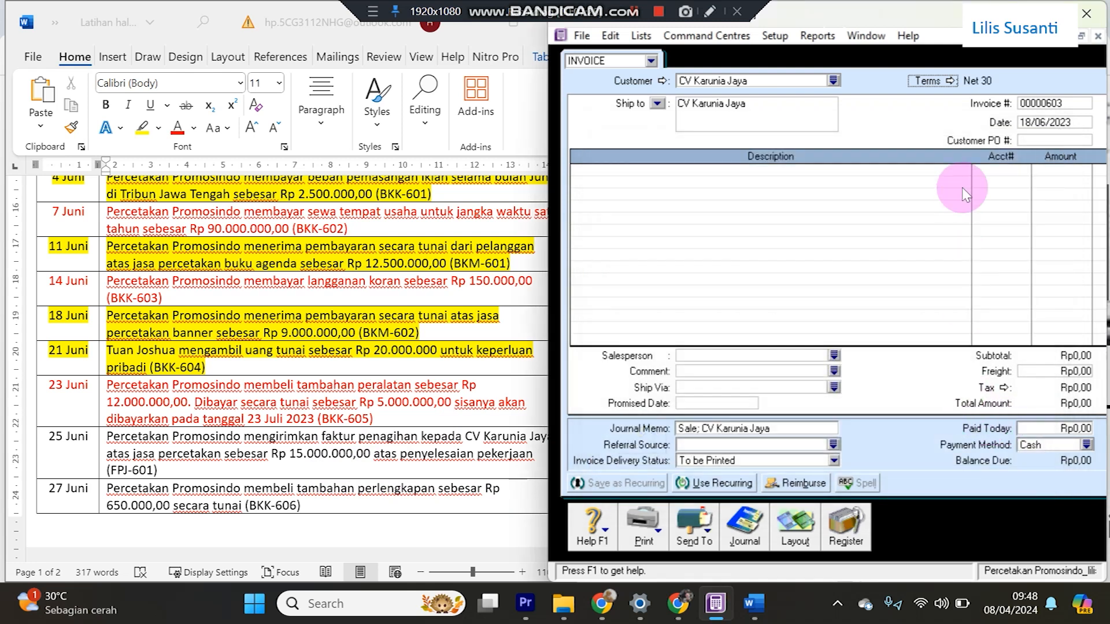
Set the invoice date to 25/06/2023 and the invoice number to FPJ-601.
click(1028, 122)
double_click(1024, 122)
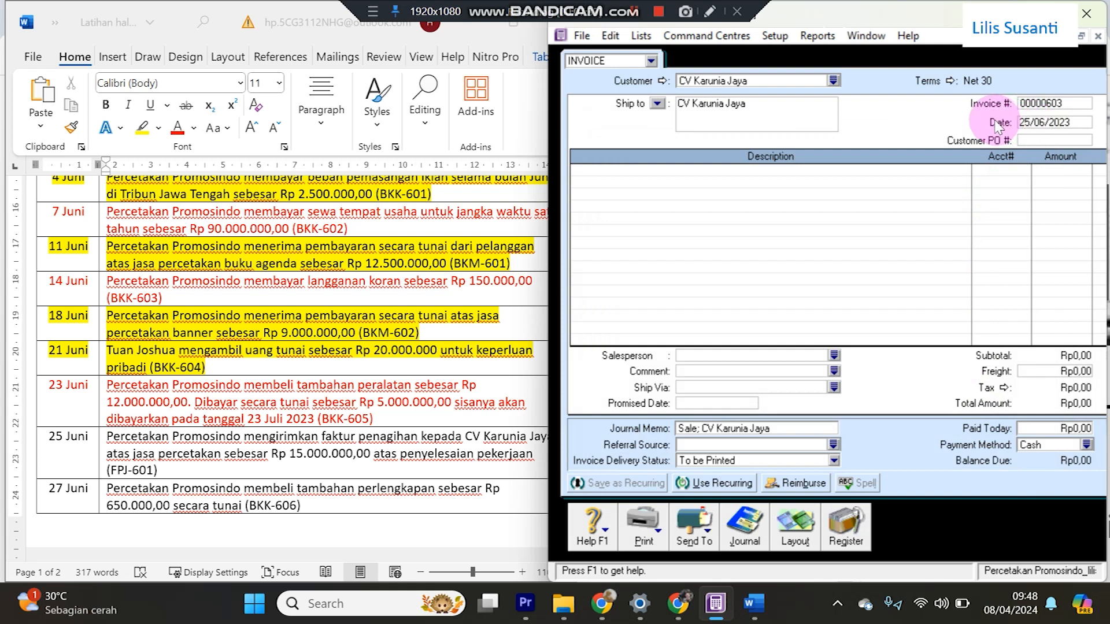
click(1032, 102)
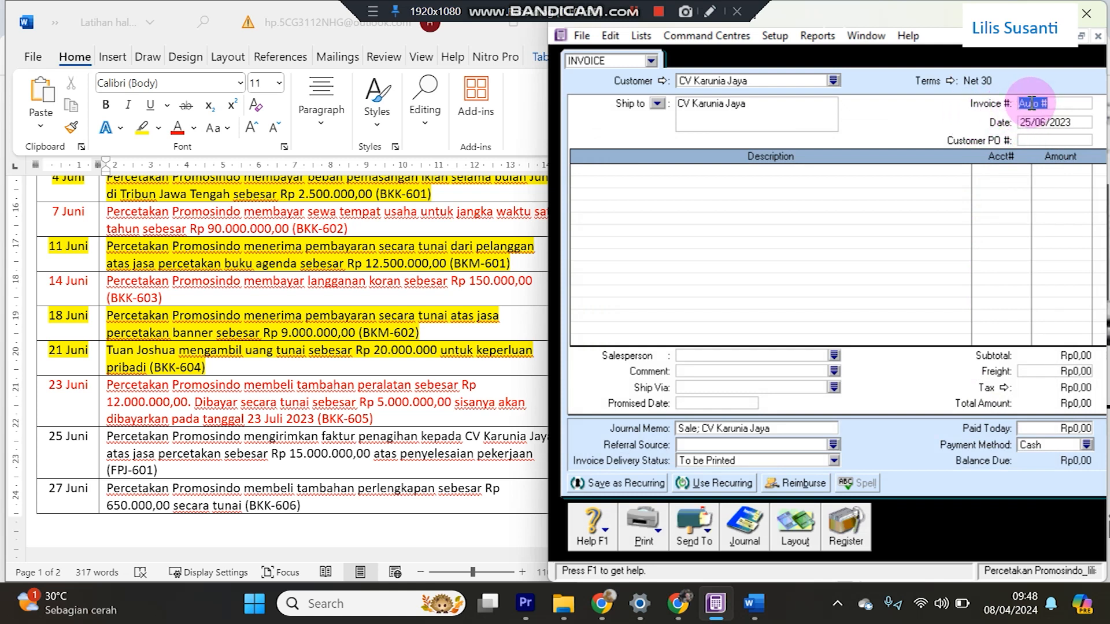
text(FPJ-601)
key(Tab)
key(Tab)
key(Tab)
Enter the invoice line Jasa Percetakan on account 4-1010 with an amount of 15.000.000.
click(648, 171)
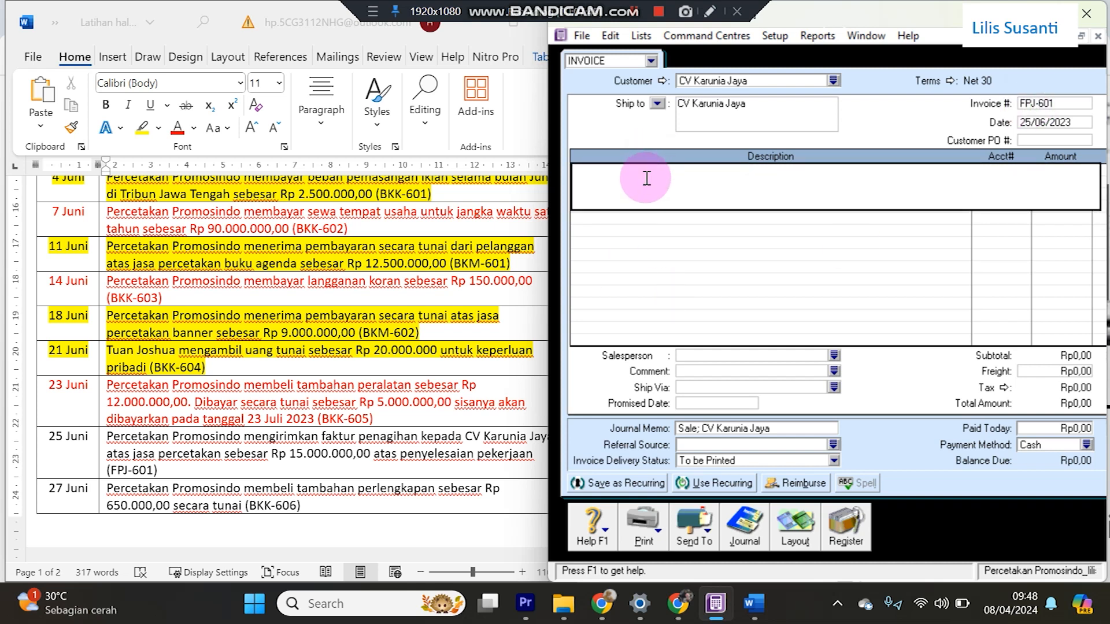
text(Jasa Percetakan)
key(Tab)
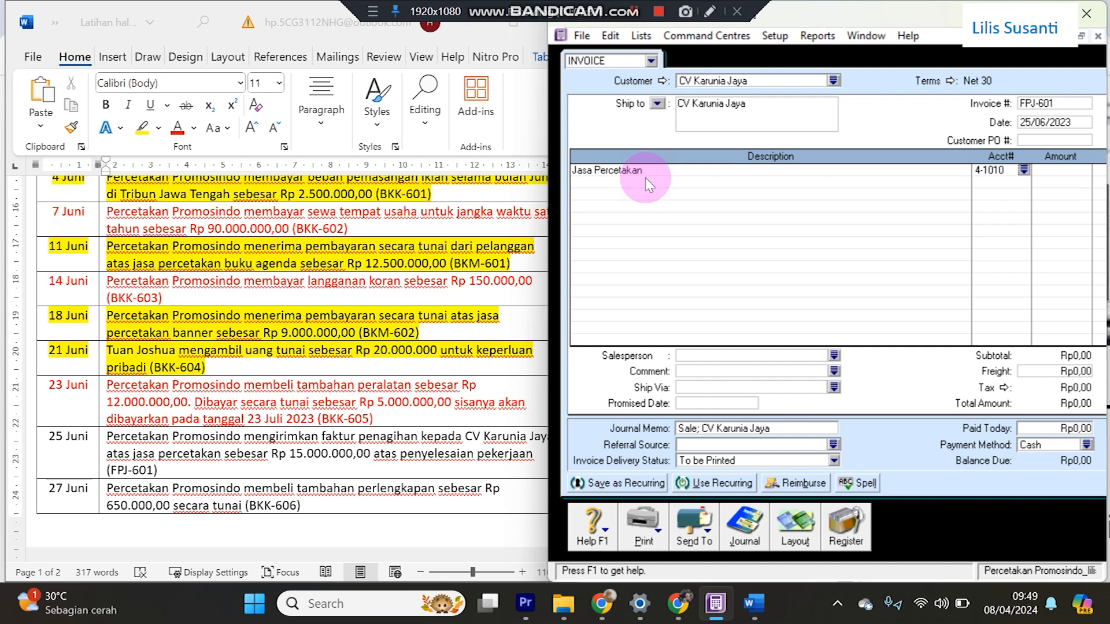
text(1)
text(5.000.000)
key(Tab)
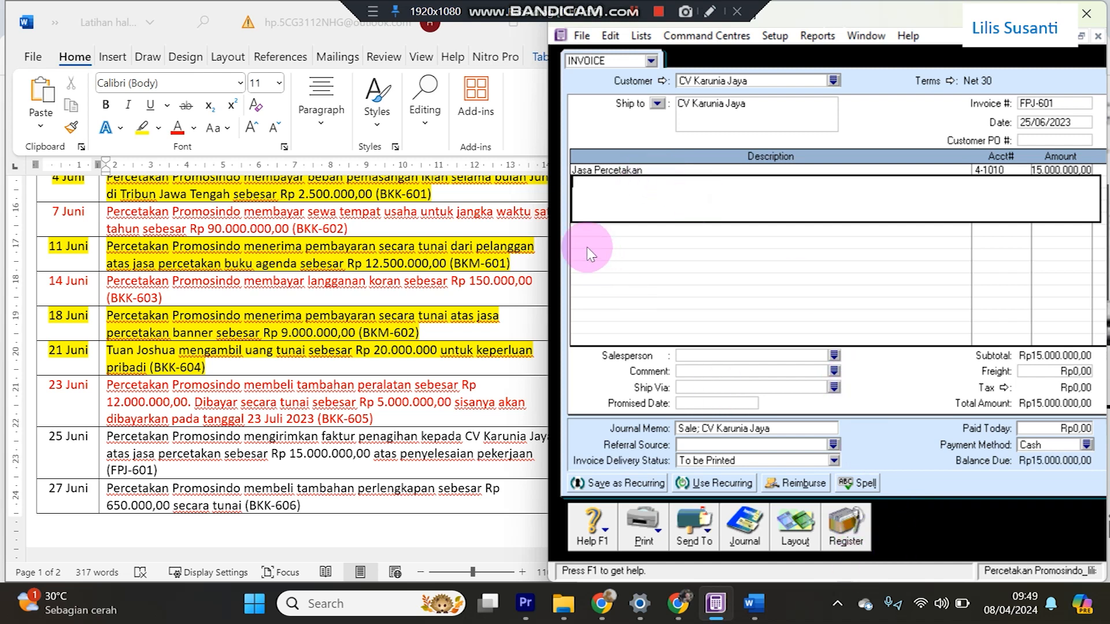
Widen the ABSS window and record invoice FPJ-601, ignoring all spelling suggestions for its description.
drag(547, 242, 455, 265)
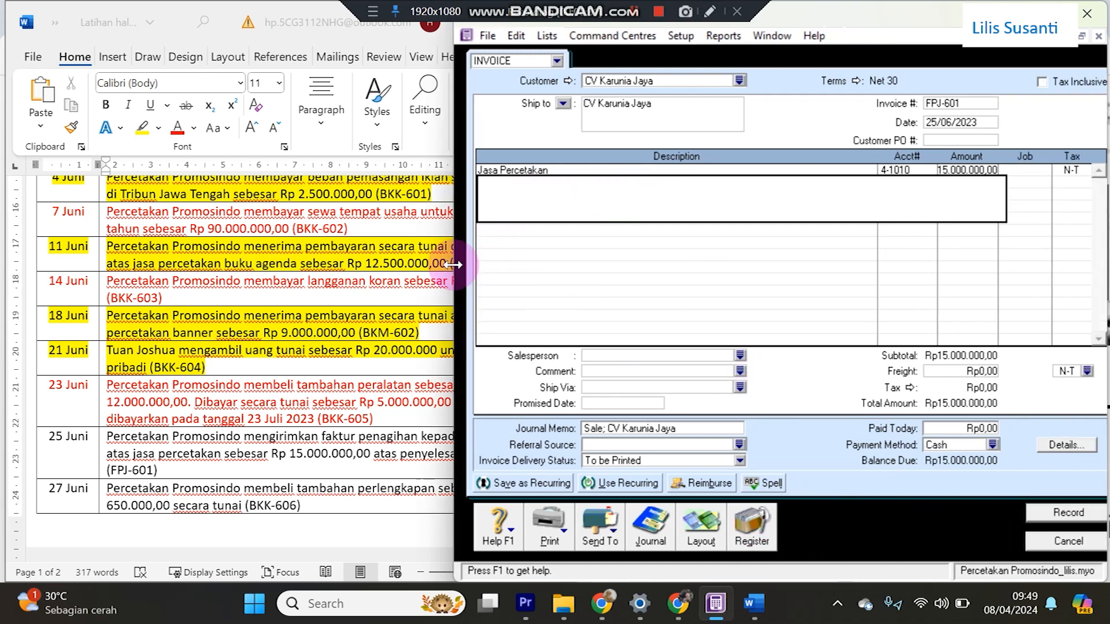
click(1038, 514)
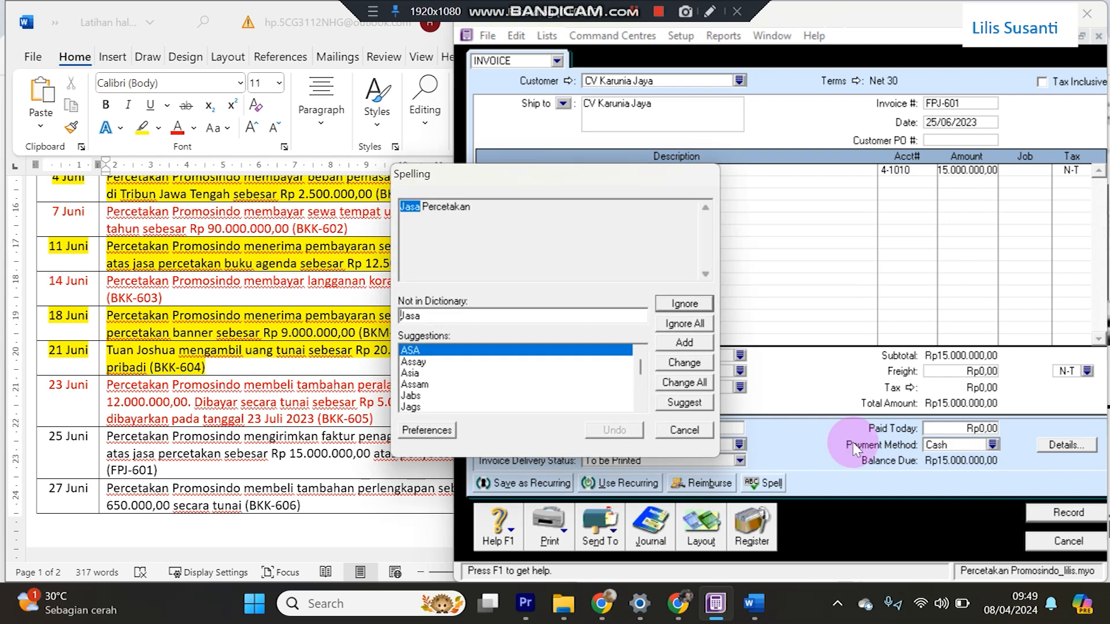
click(679, 323)
click(676, 322)
Check the FPJ-601 sale in the journal of all transactions, close the invoice form and return to the Word exercise.
click(659, 539)
click(920, 58)
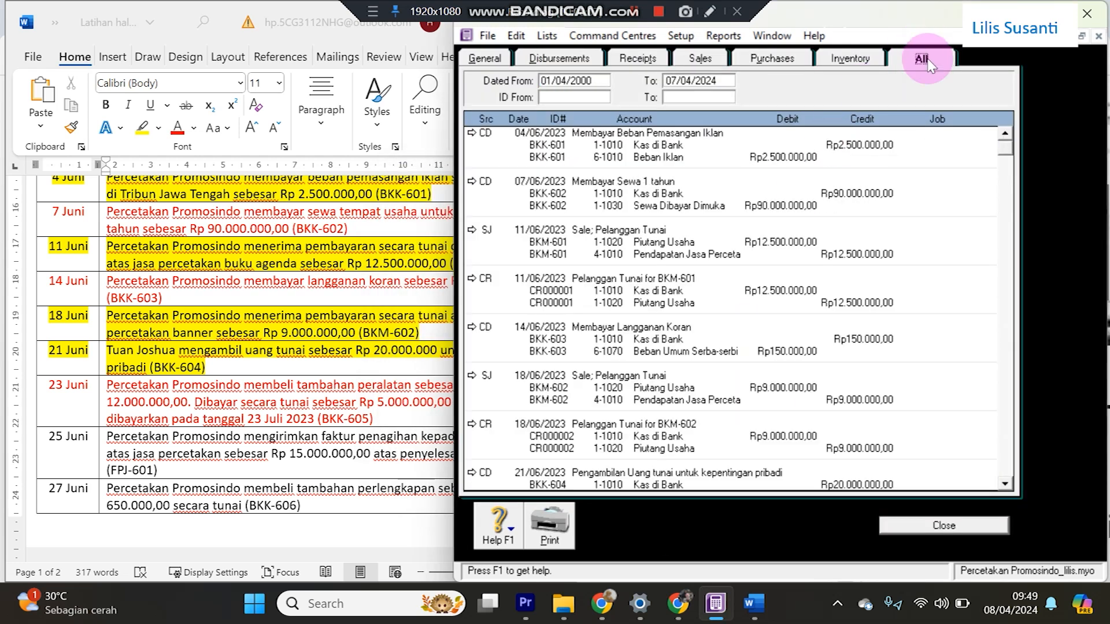
scroll(857, 340, down, 5)
scroll(857, 339, down, 3)
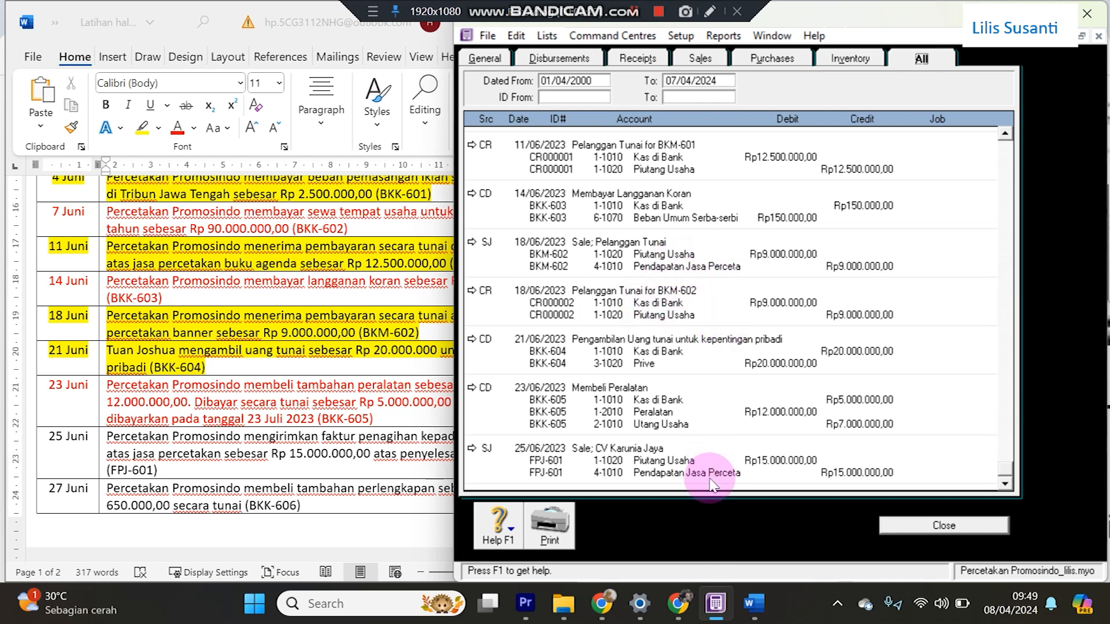
click(888, 529)
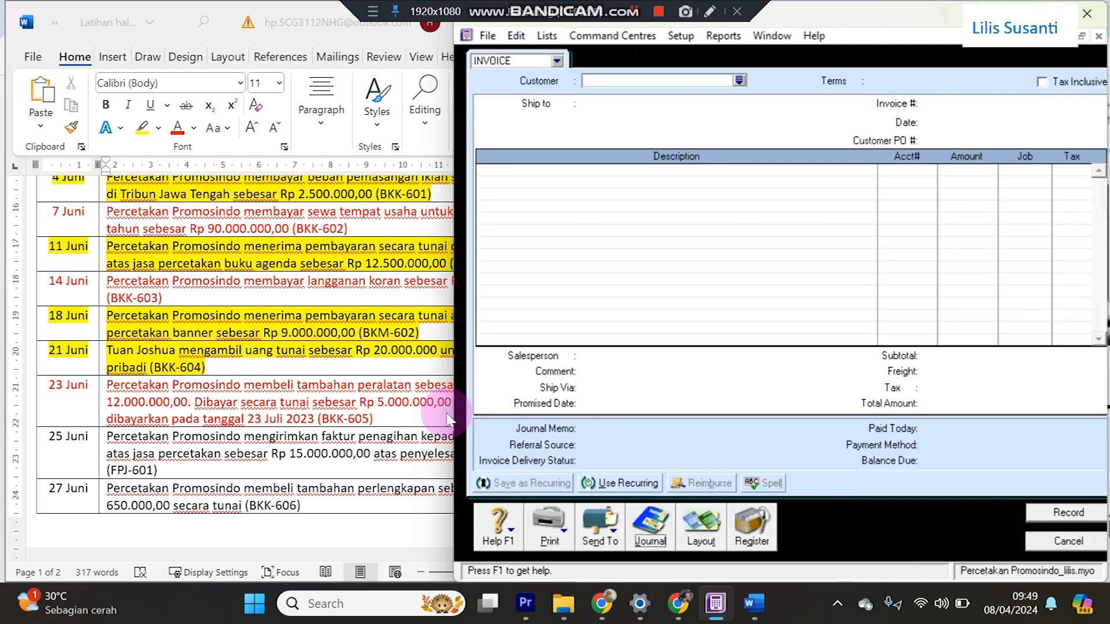
click(1070, 541)
click(173, 428)
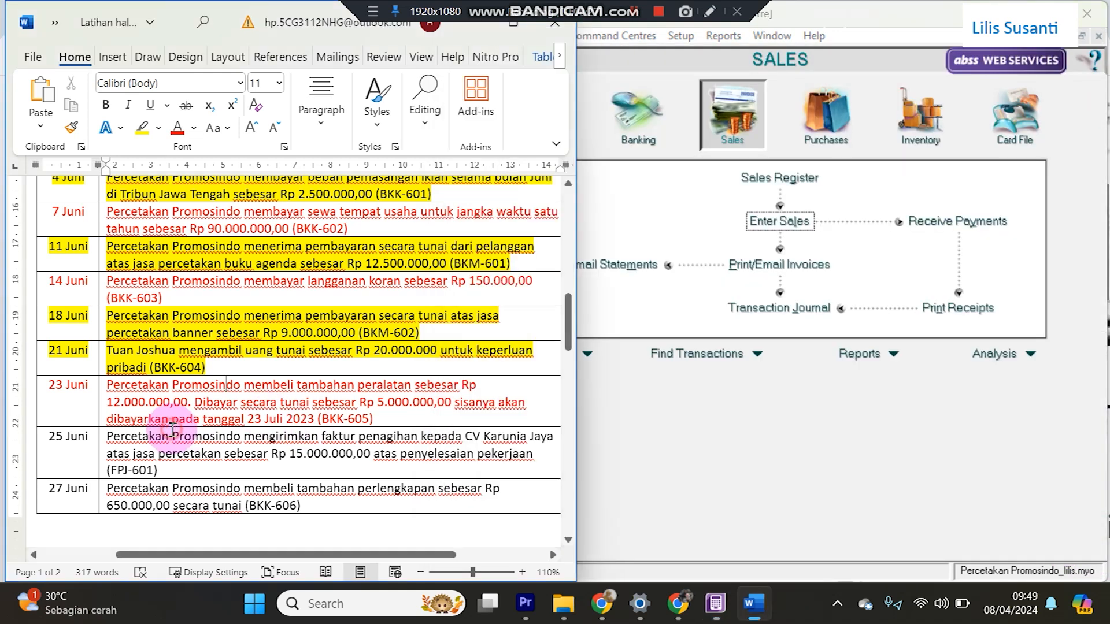
Highlight the 27 Juni transaction description (BKK-606) in yellow in the Word exercise table.
click(166, 450)
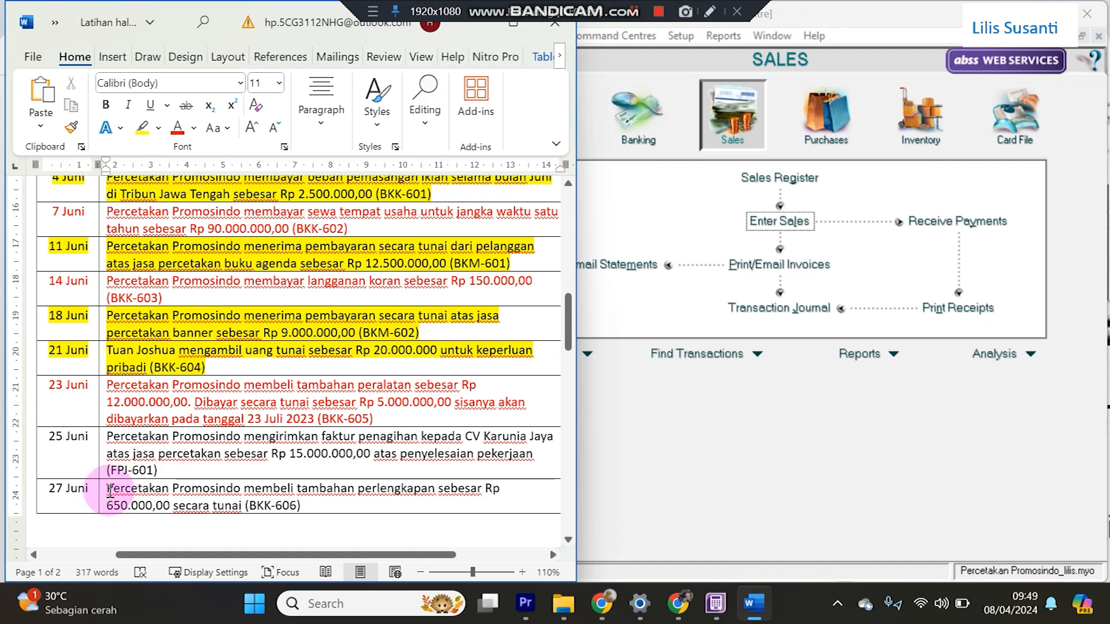
drag(109, 491, 324, 509)
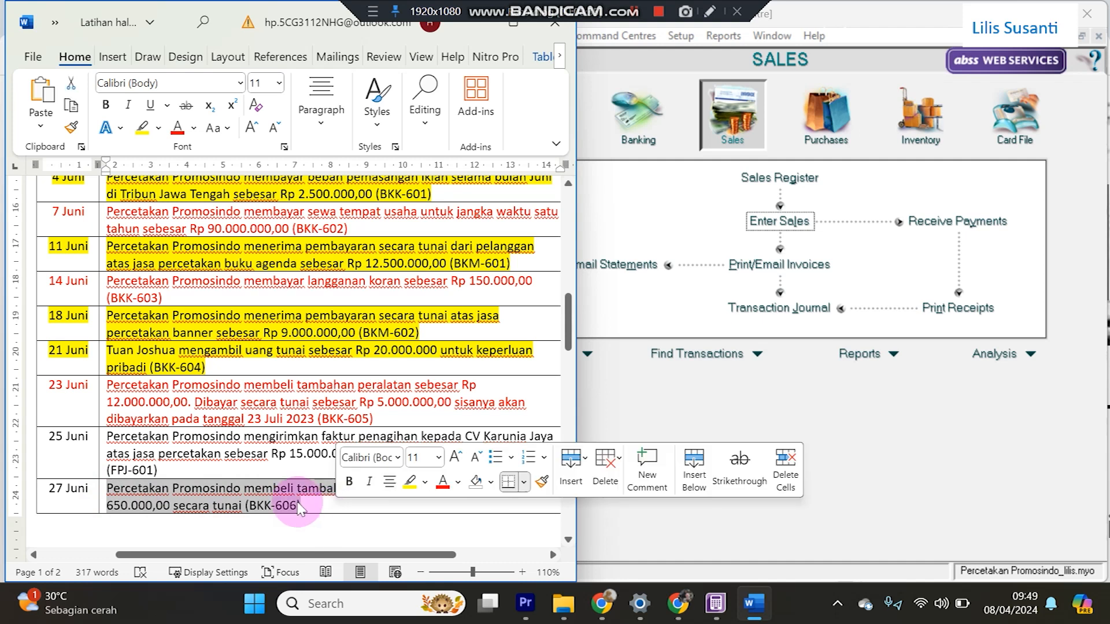
click(141, 127)
click(141, 507)
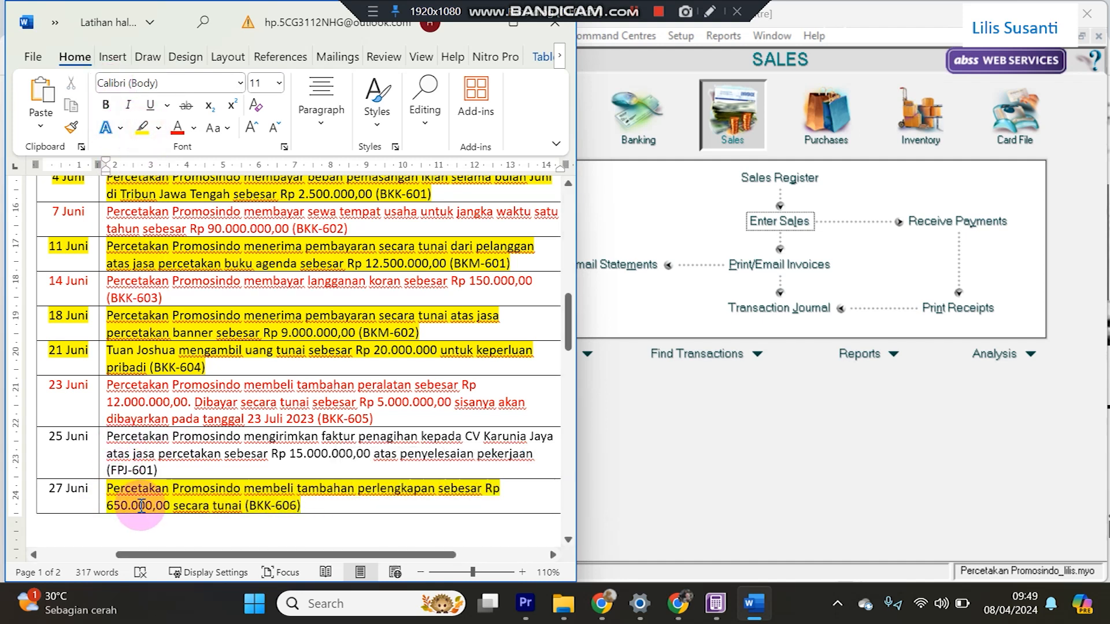
click(563, 516)
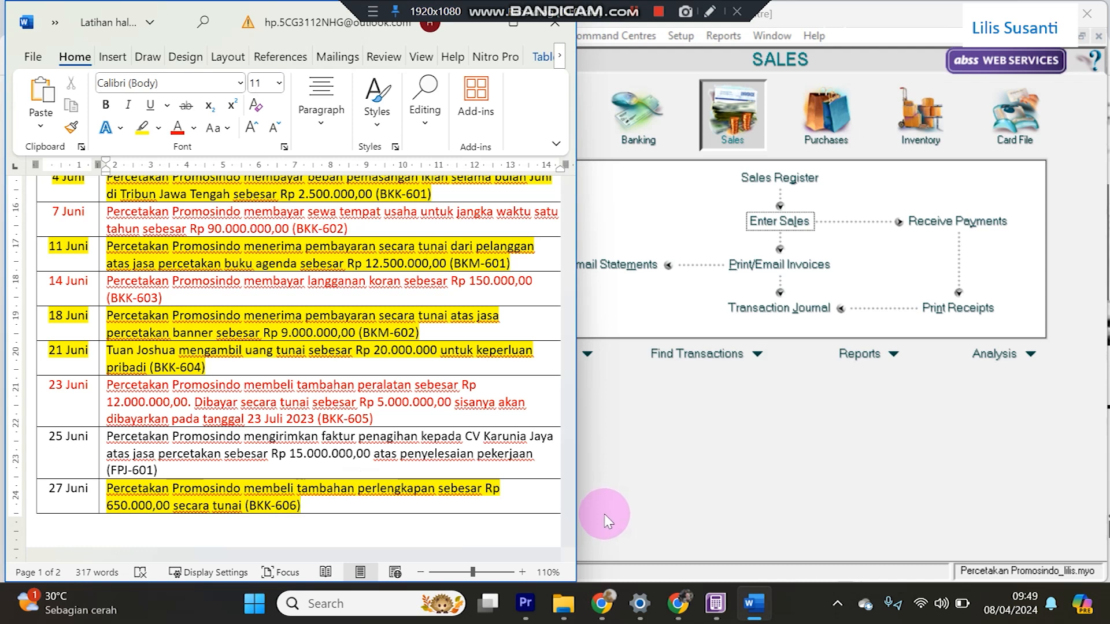
Switch to ABSS, open a new Spend Money form, and set the date to 27/06/2023 and the amount to 650.000.
click(628, 108)
click(624, 184)
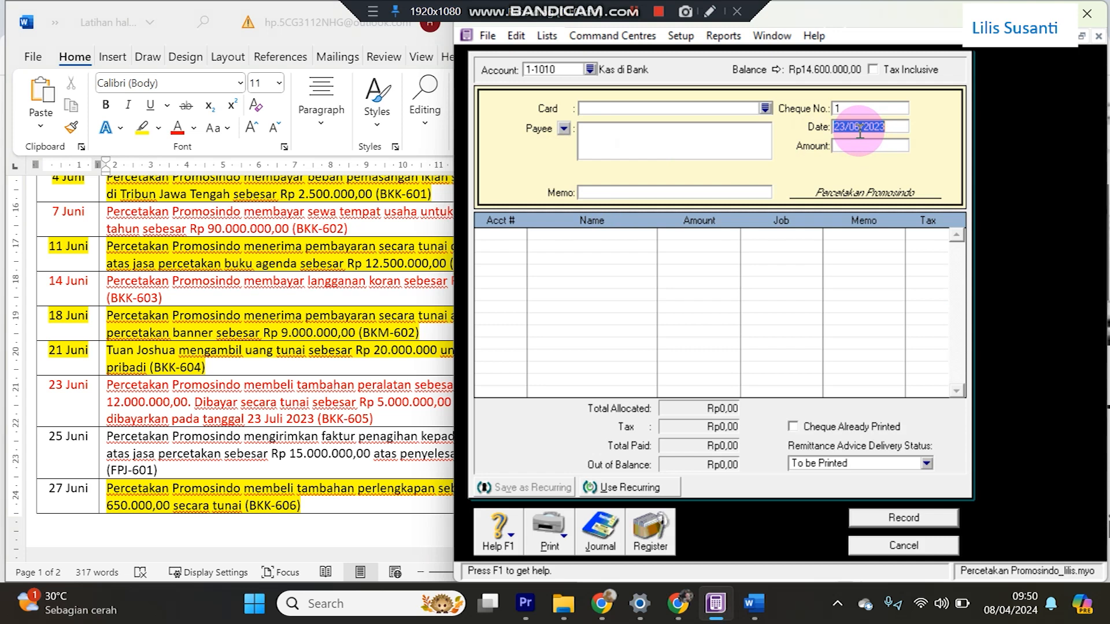
text(27)
key(Tab)
text(650.000)
key(Tab)
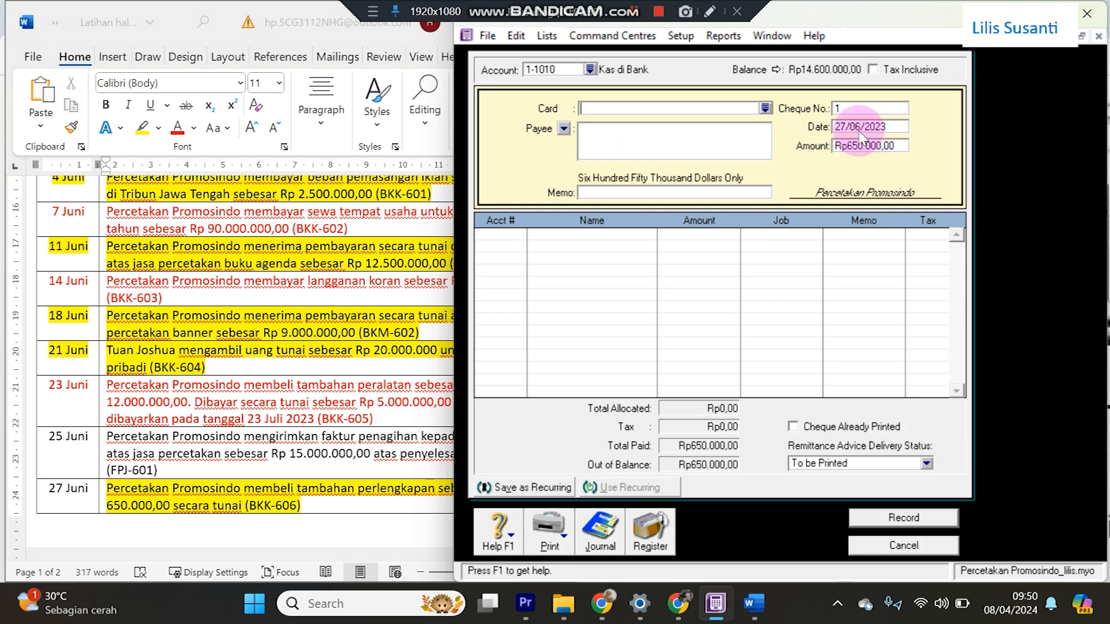
Set the cheque number to BKK-606 and the memo to Pembelian tambahan perlengkapan.
click(859, 131)
click(856, 107)
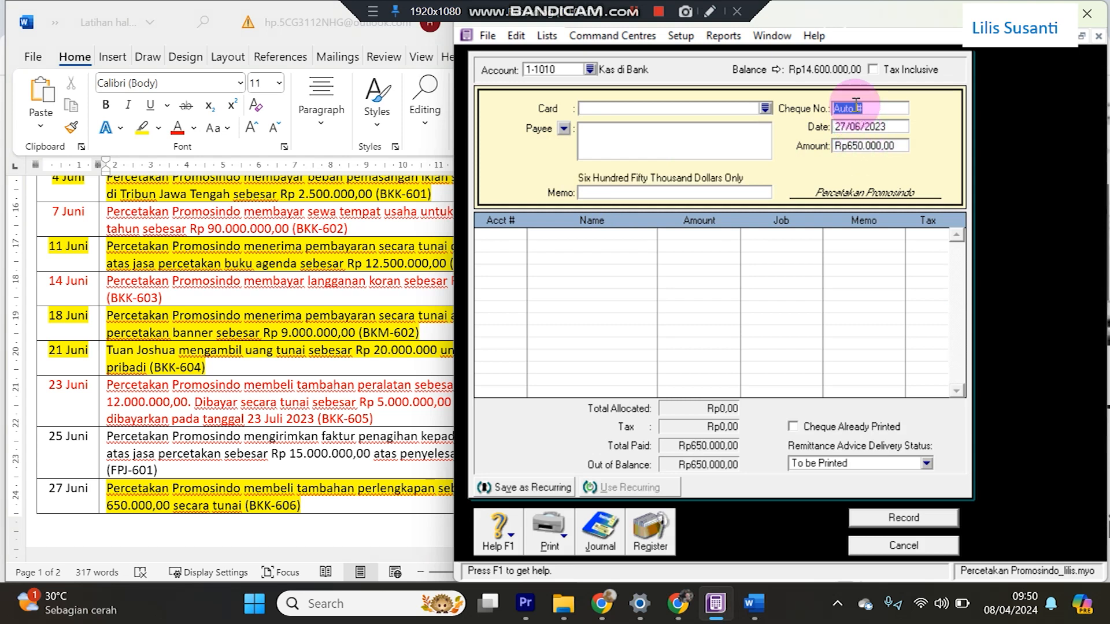
text(BKK-6)
key(Tab)
key(Tab)
key(Tab)
text(Pe)
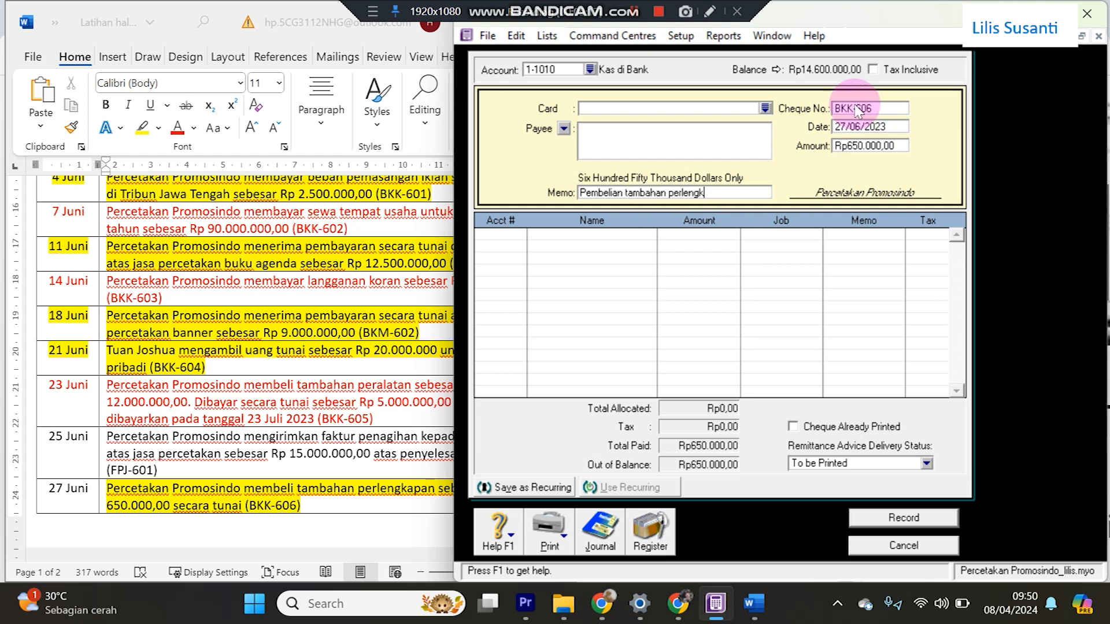
Allocate the BKK-606 payment to account 1-1040 Perlengkapan and record it.
key(Tab)
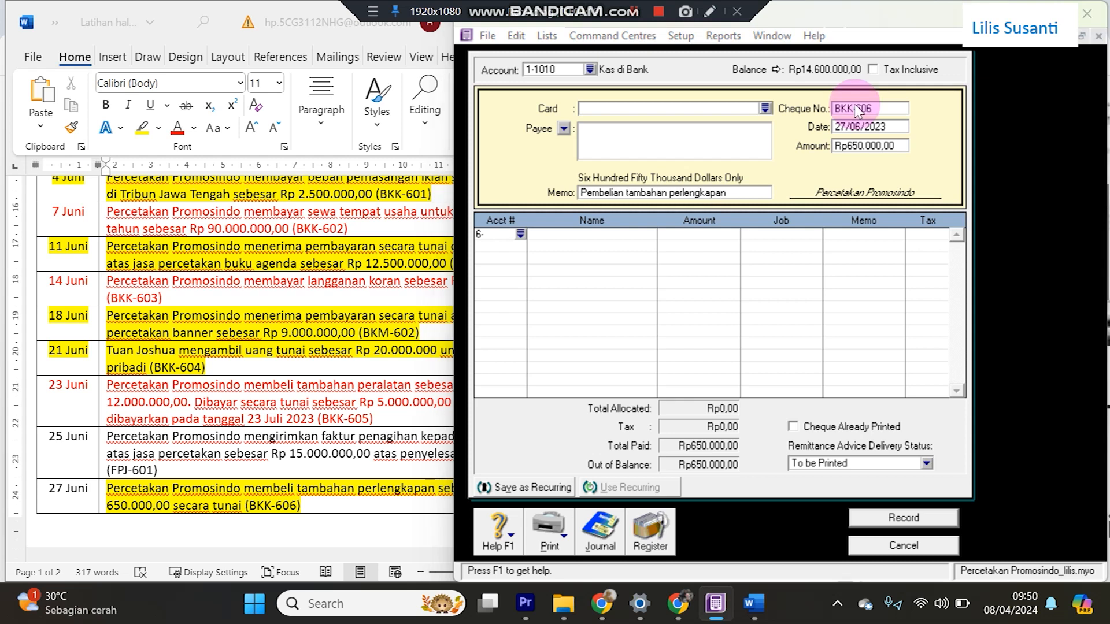
text(6-)
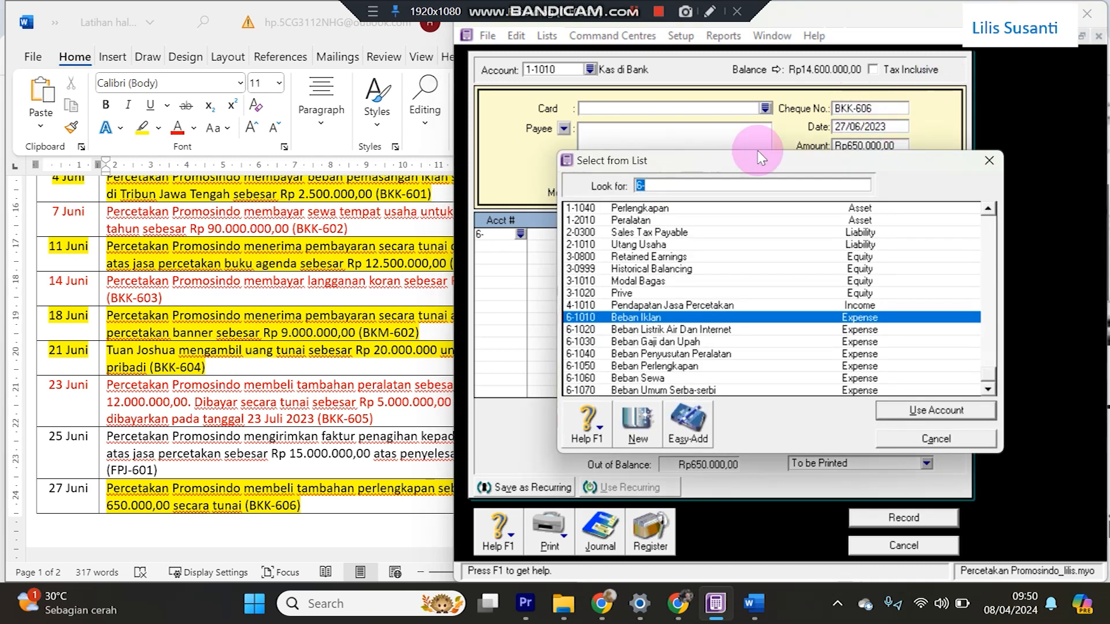
double_click(691, 211)
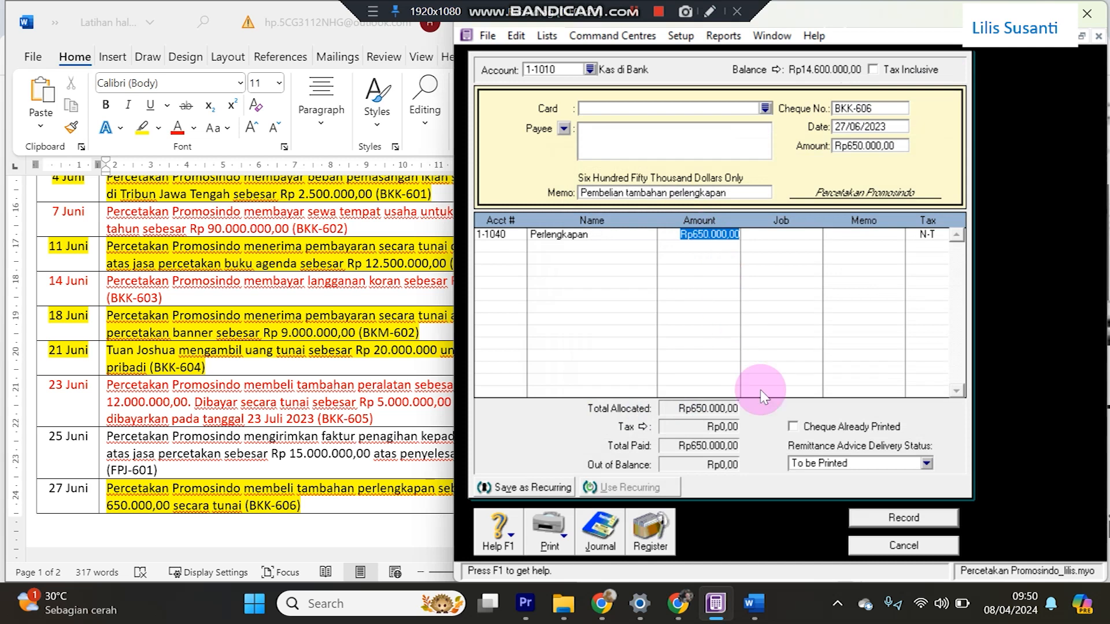
click(870, 523)
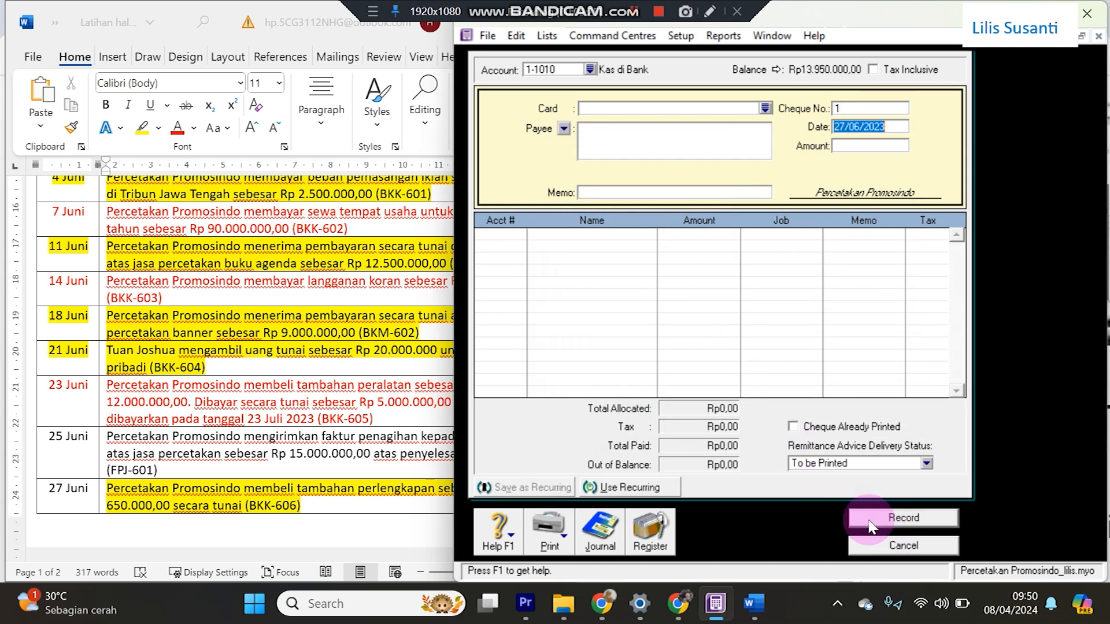
Review the disbursements and receipts journals, read the 29 and 30 Juni transactions in the Word exercise, and close the journal.
click(601, 546)
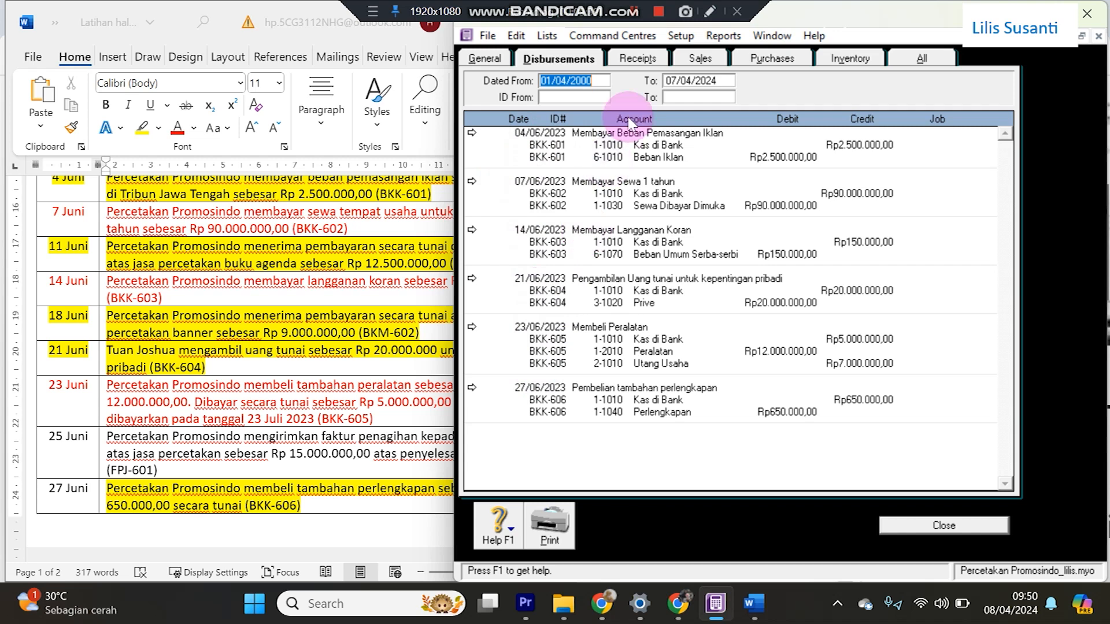
click(635, 60)
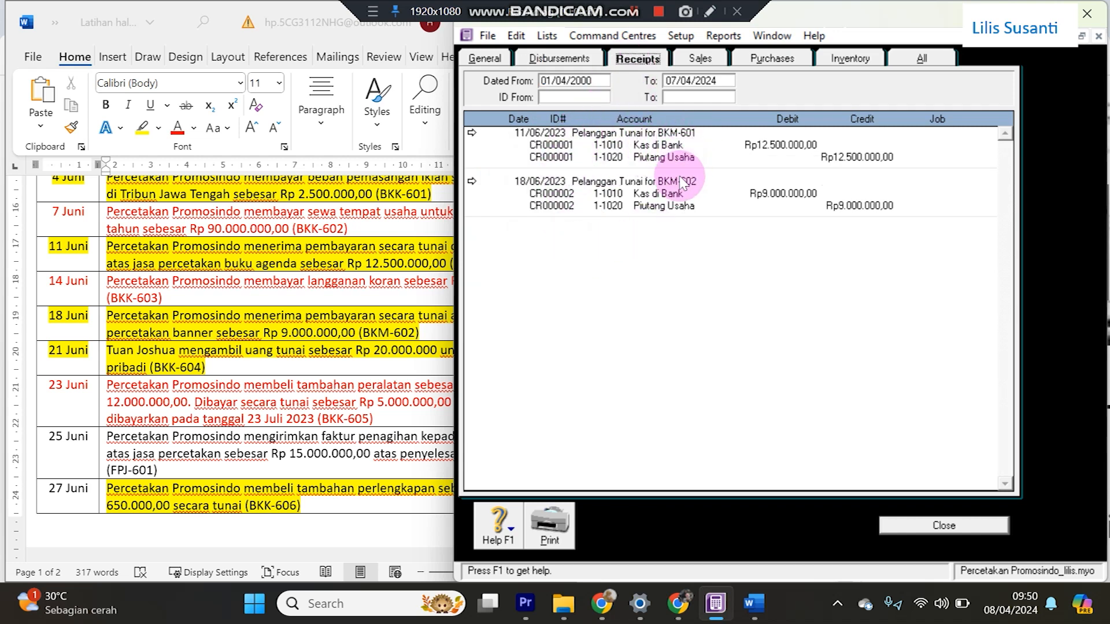
click(576, 66)
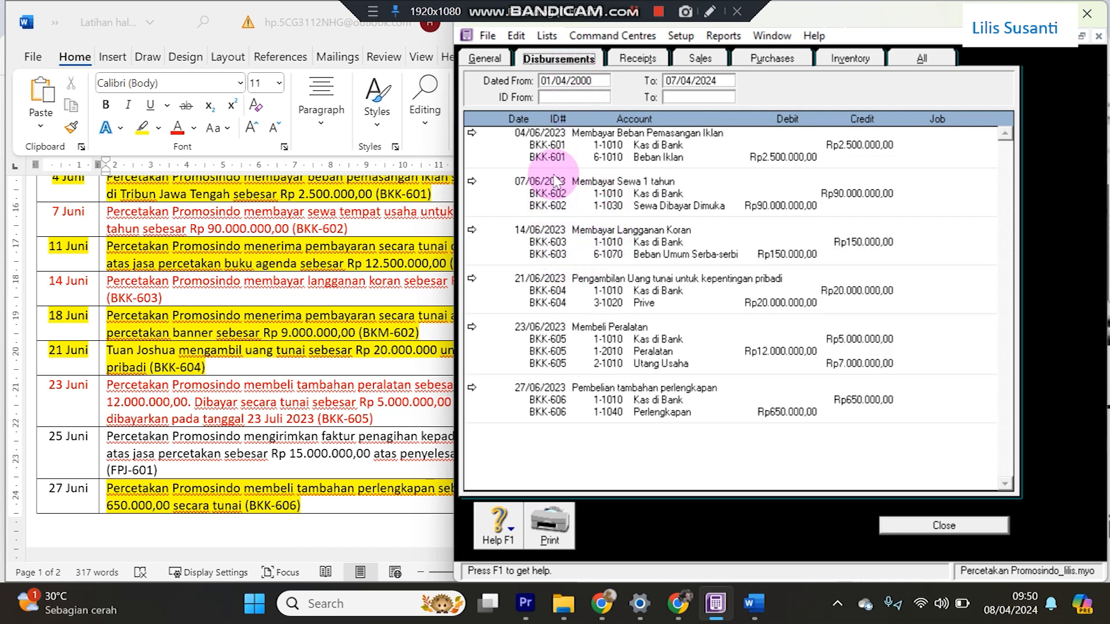
click(322, 409)
scroll(322, 409, down, 6)
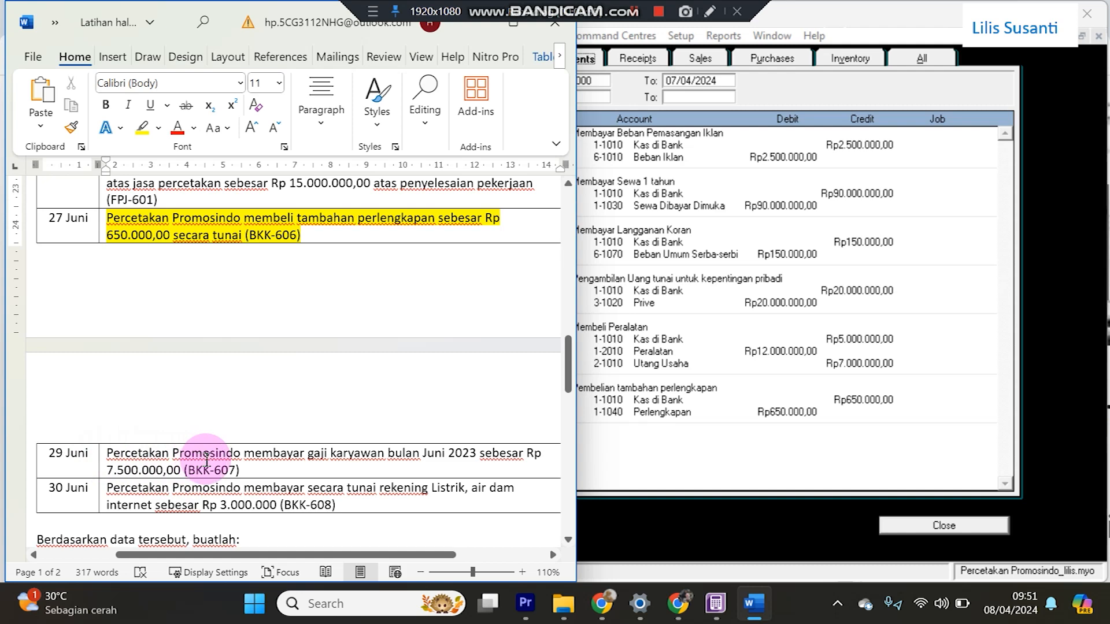
click(883, 527)
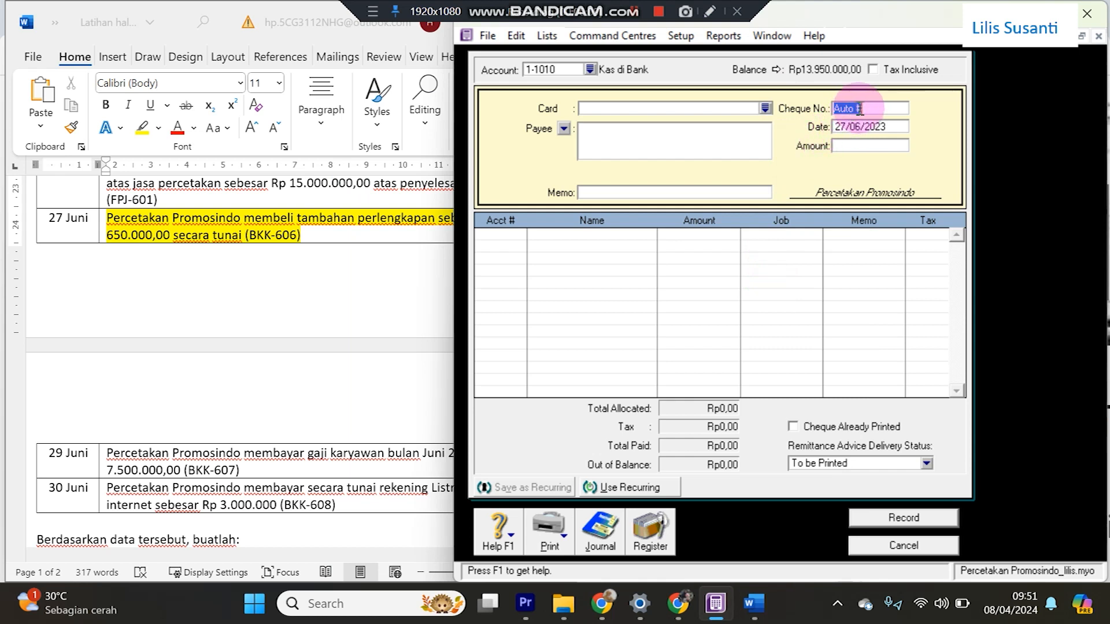
Set the new payment's cheque number to BKK-607, its date to 29/06/2023 and its amount to 7.500.000.
text(BKK-607)
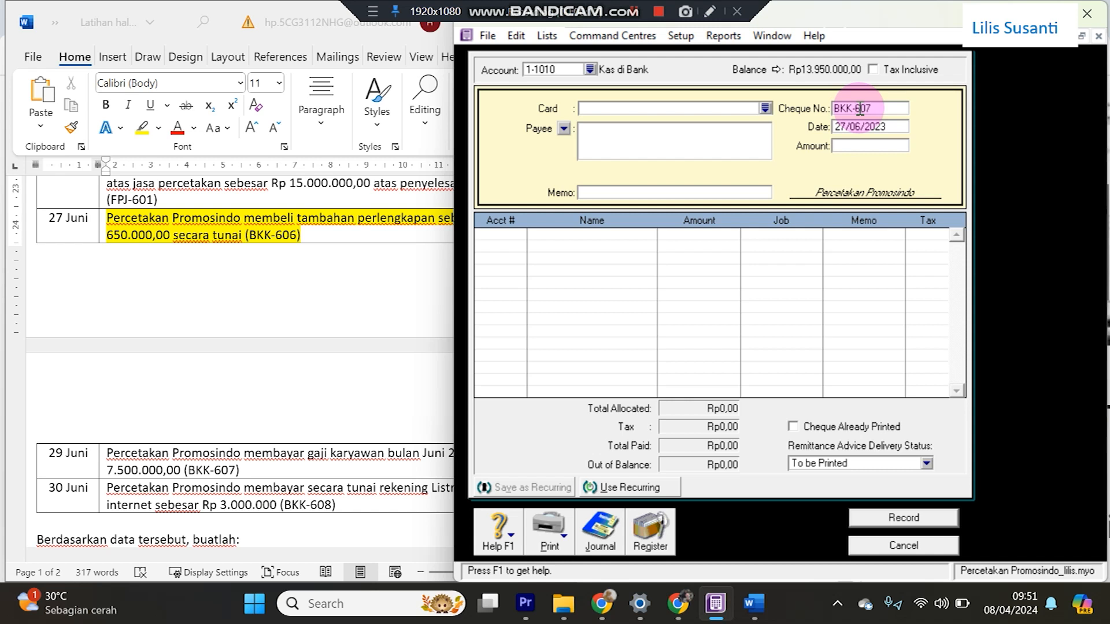
key(Tab)
key(Left)
text(9)
key(Tab)
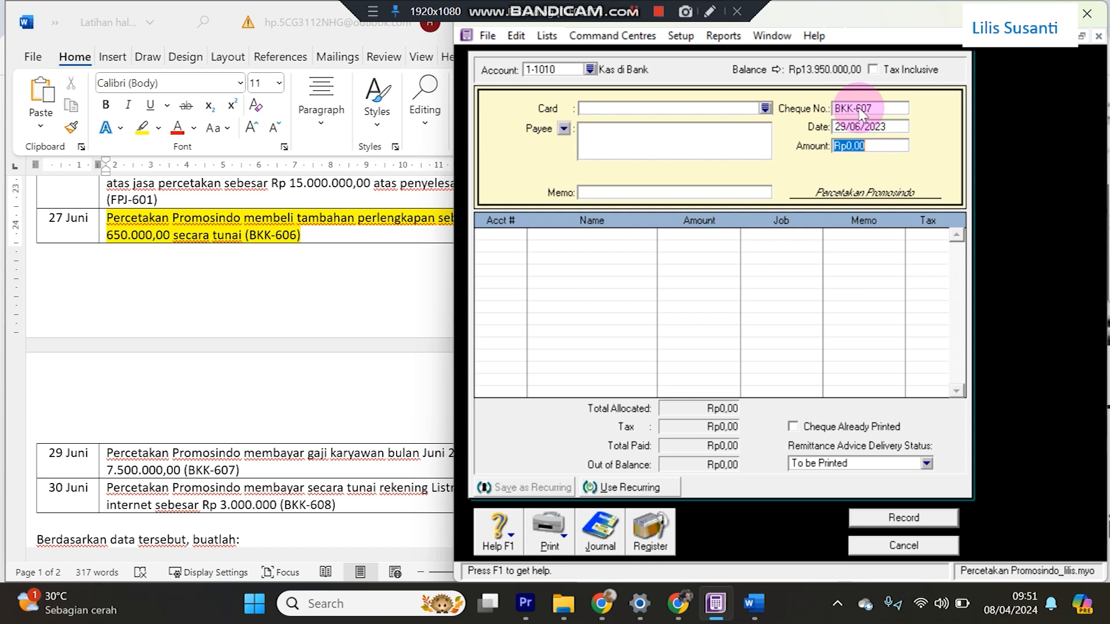
text(7500000)
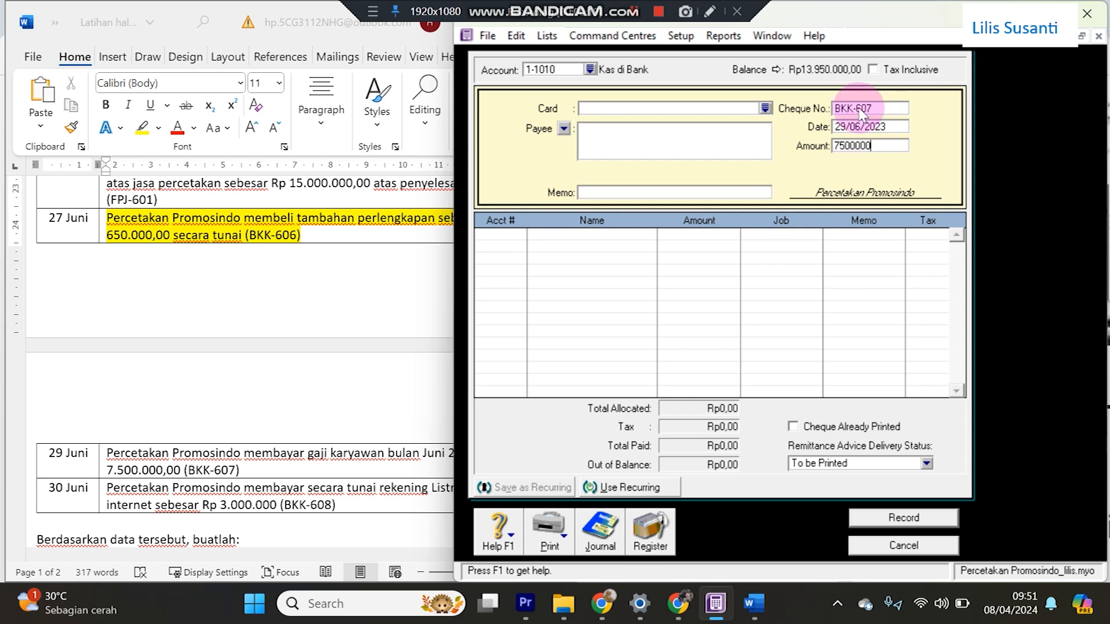
key(Tab)
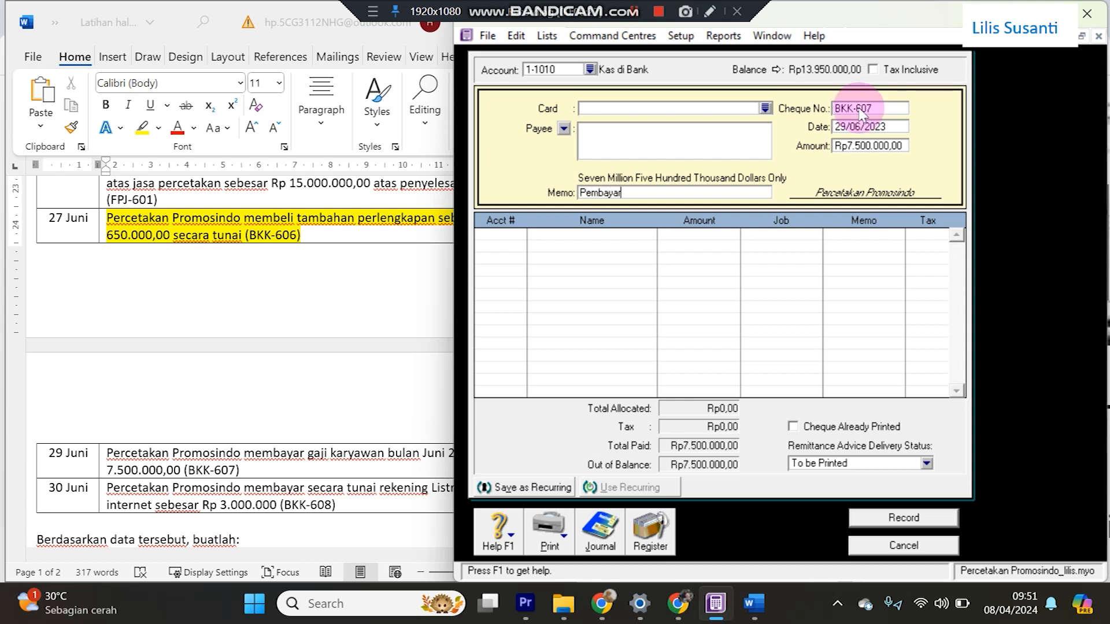
Enter the memo Pembayaran Gaji Karyawan, allocate the payment to account 6-1030 Beban Gaji dan Upah and record it.
text(H)
text(aji Karyawan)
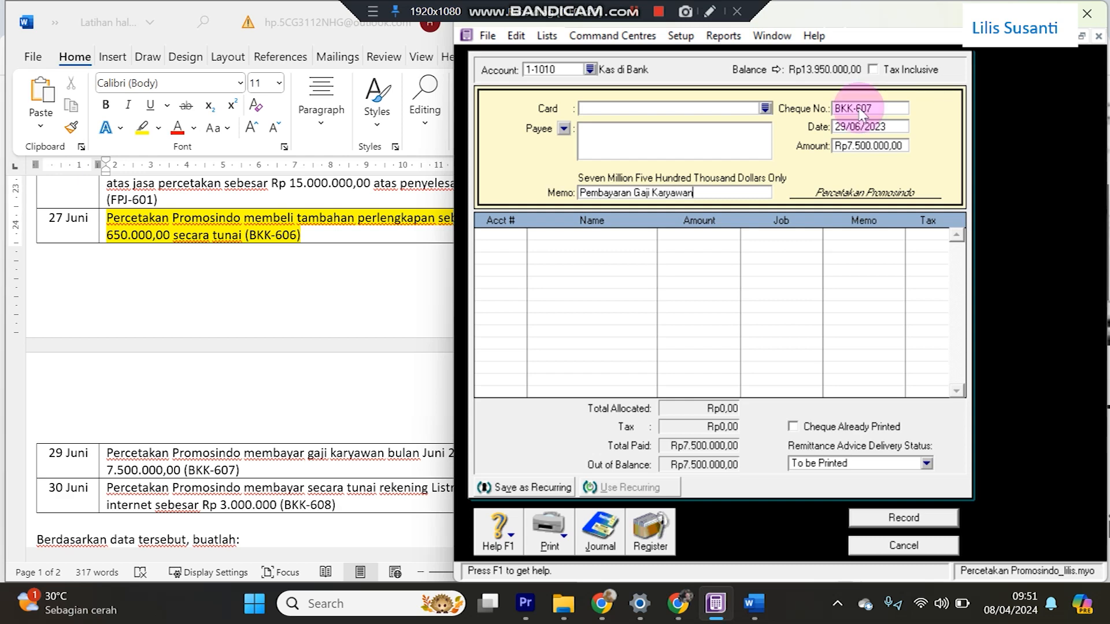
key(Tab)
text(6-)
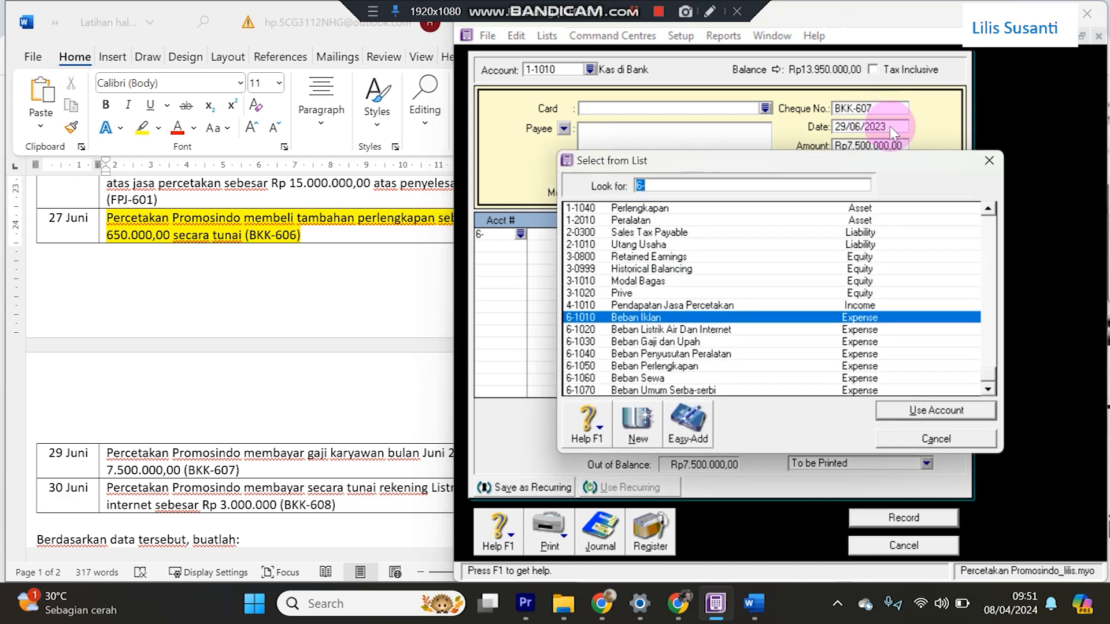
double_click(657, 342)
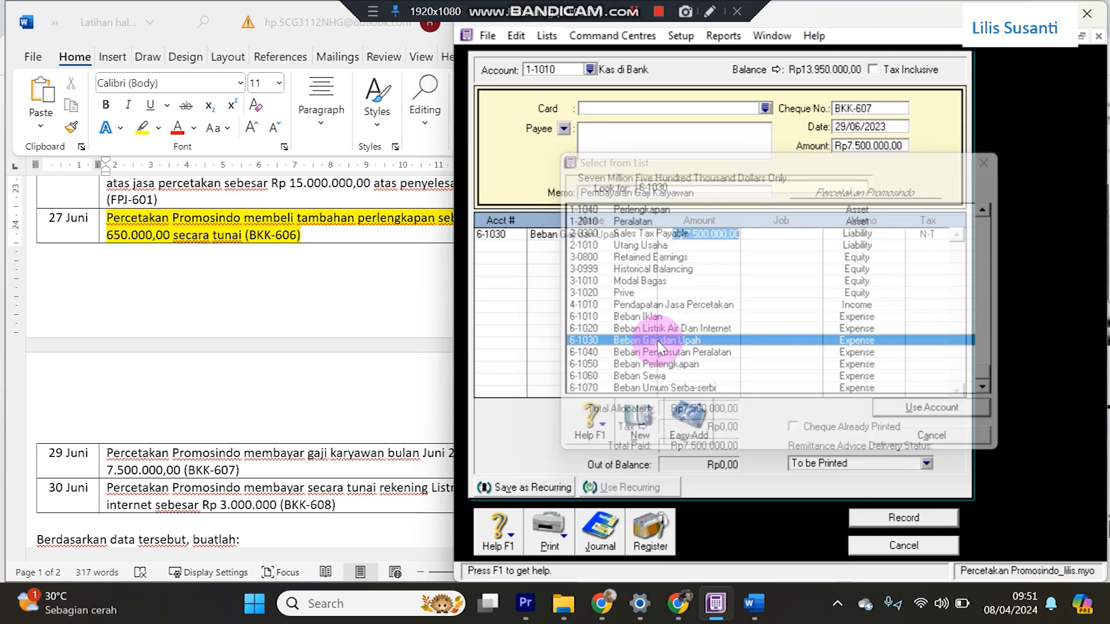
key(Tab)
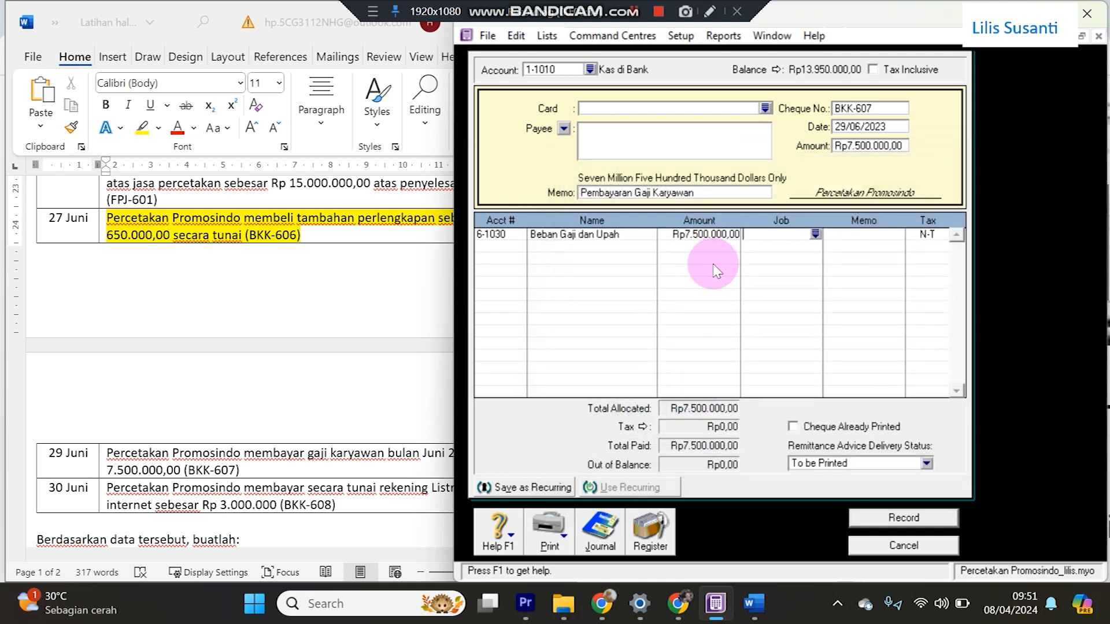
click(874, 516)
In the Word exercise, correct the typo "dam" to "dan" in the 30 Juni transaction.
click(304, 422)
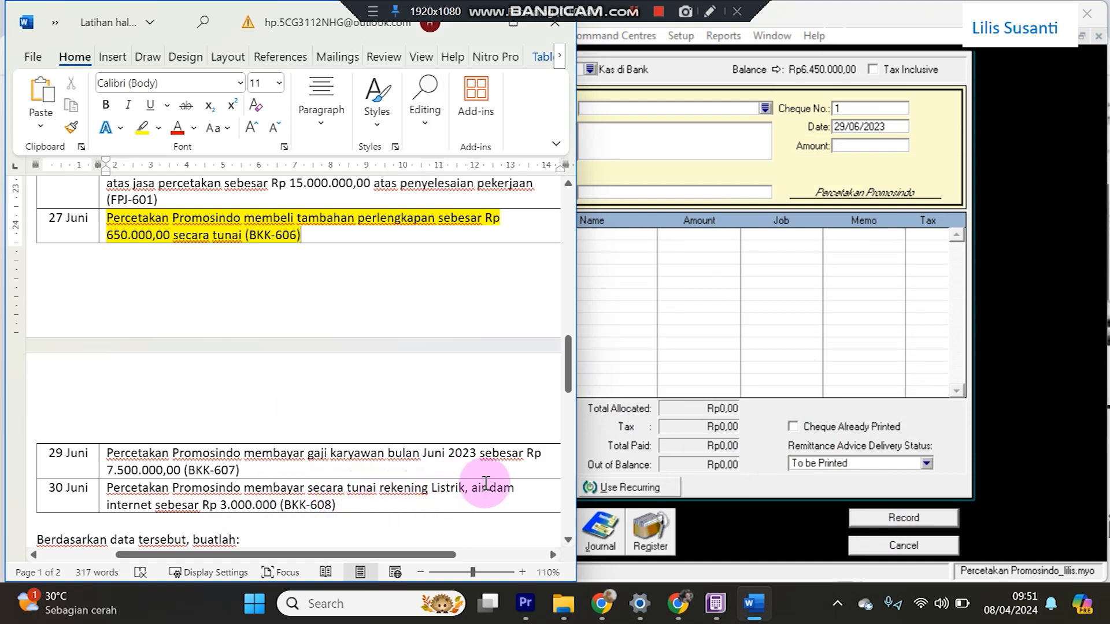
click(520, 491)
key(BackSpace)
key(BackSpace)
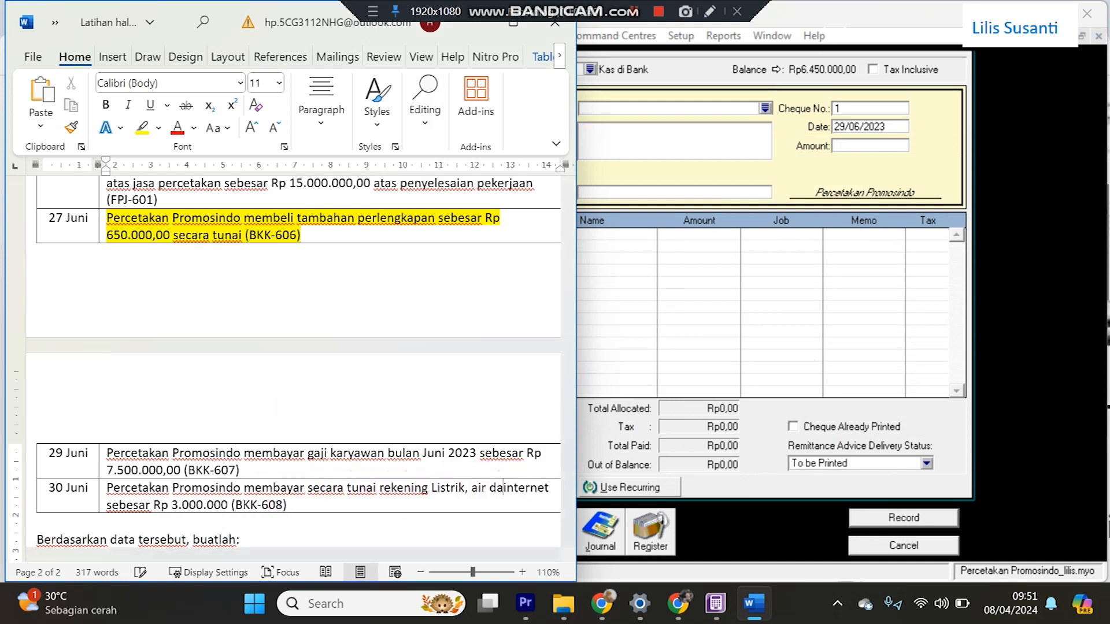
text(n)
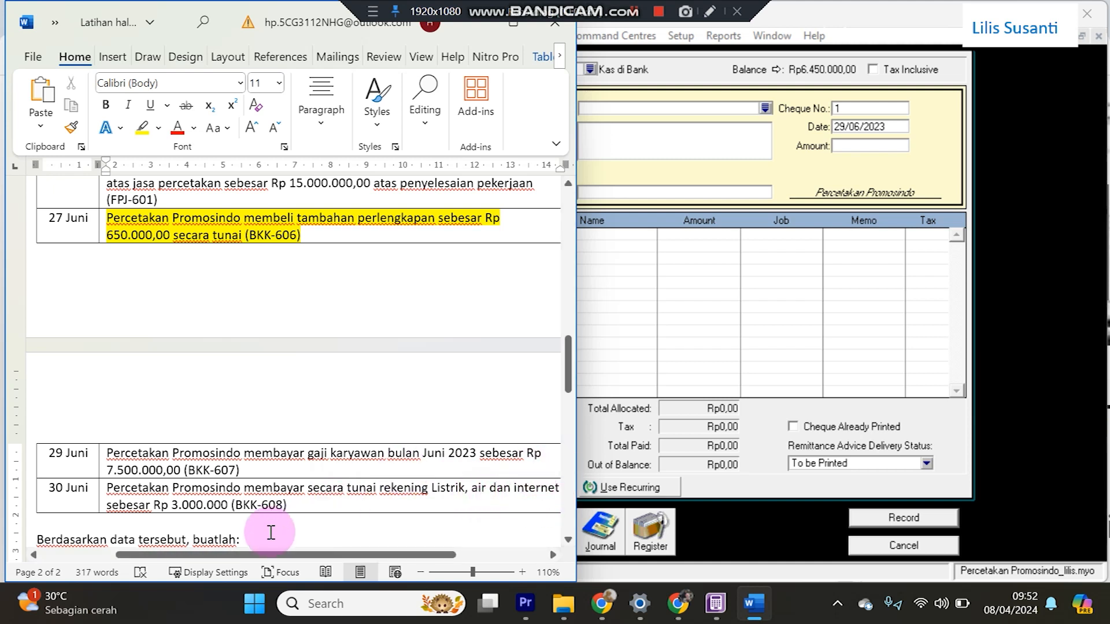
Back in the ABSS payment form, set the cheque number to BKK-608 and the amount to 3.000.000.
click(849, 108)
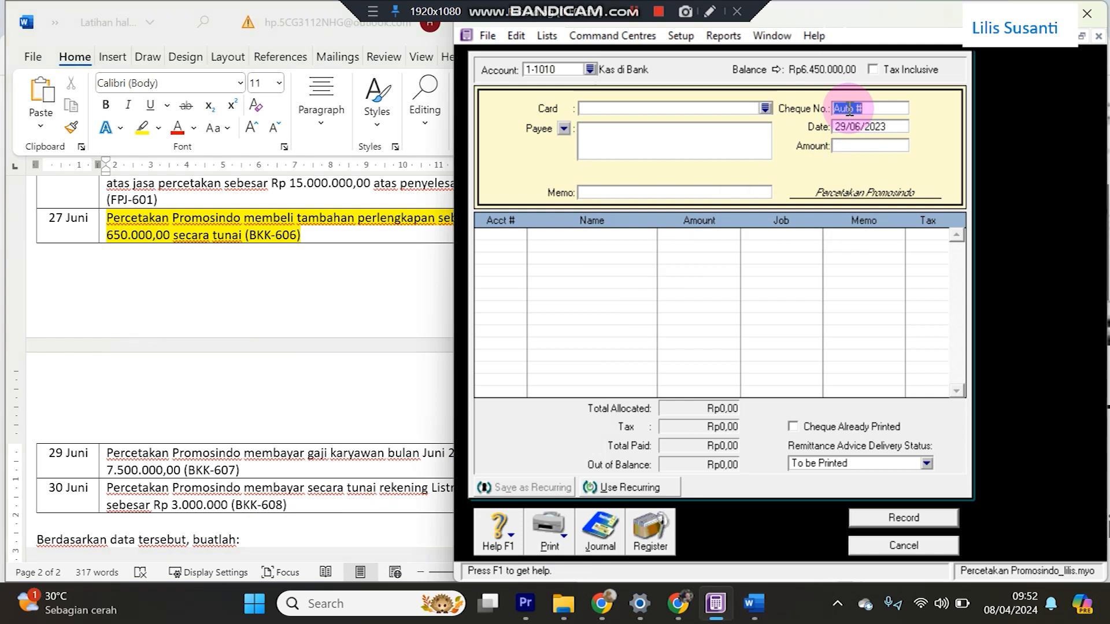
text(BKK-608)
key(Tab)
text(3.000.000,00)
key(Tab)
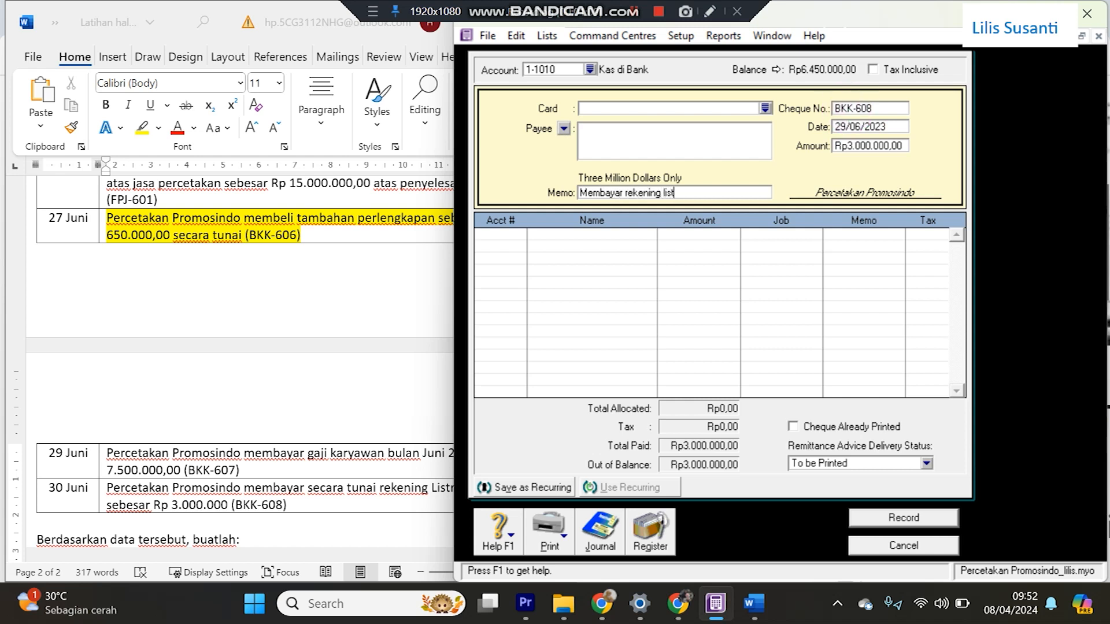
Enter the memo Membayar rekening listrik, air dan internet, allocate the payment to 6-1020 Beban Listrik Air Dan Internet and record it.
text(air )
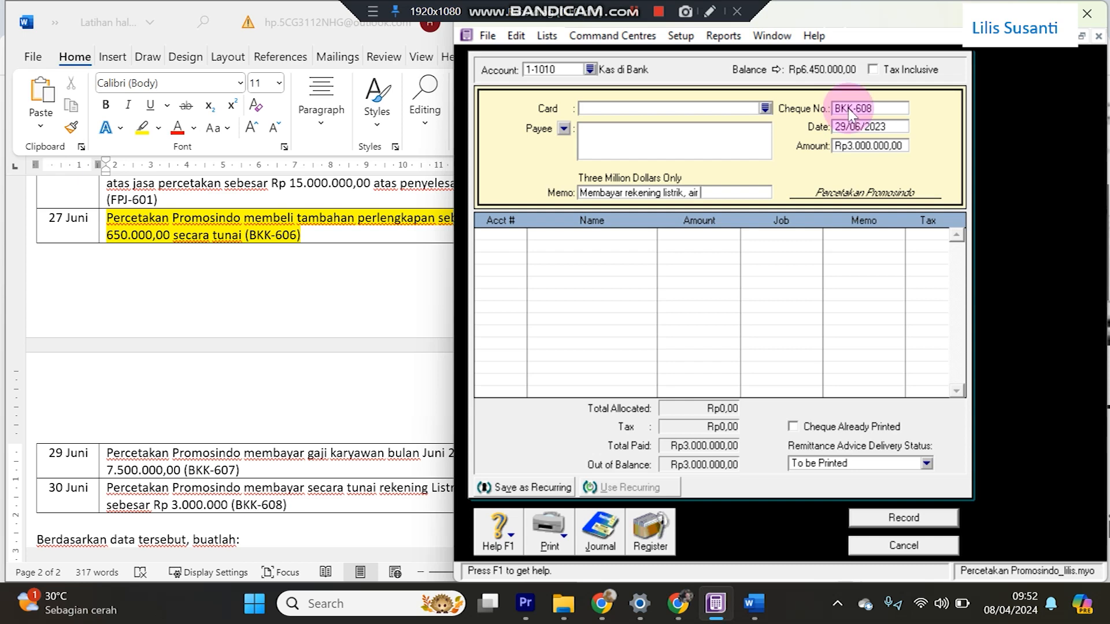
text(dan internet)
key(Tab)
text(6)
key(Tab)
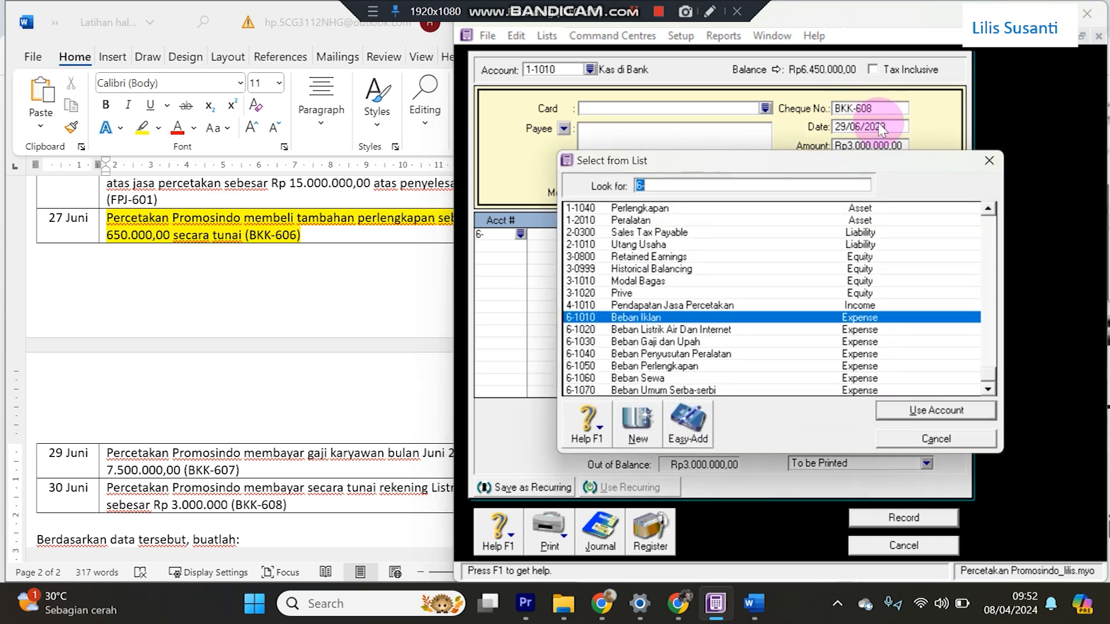
double_click(703, 330)
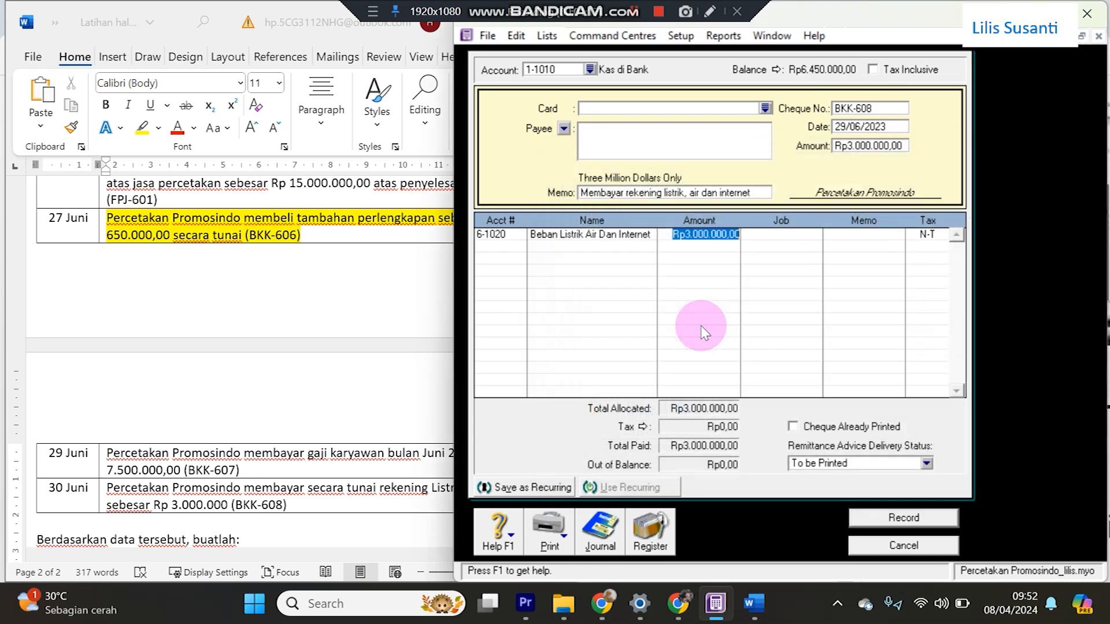
click(869, 520)
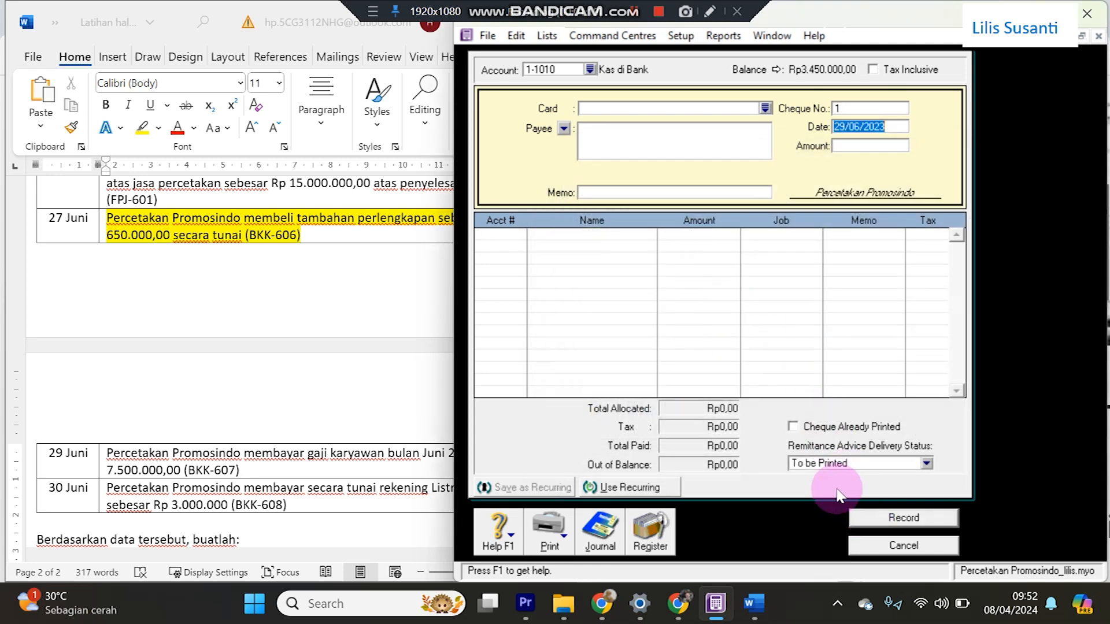
Close the blank payment form and open the transaction journal of disbursements.
click(893, 548)
click(719, 307)
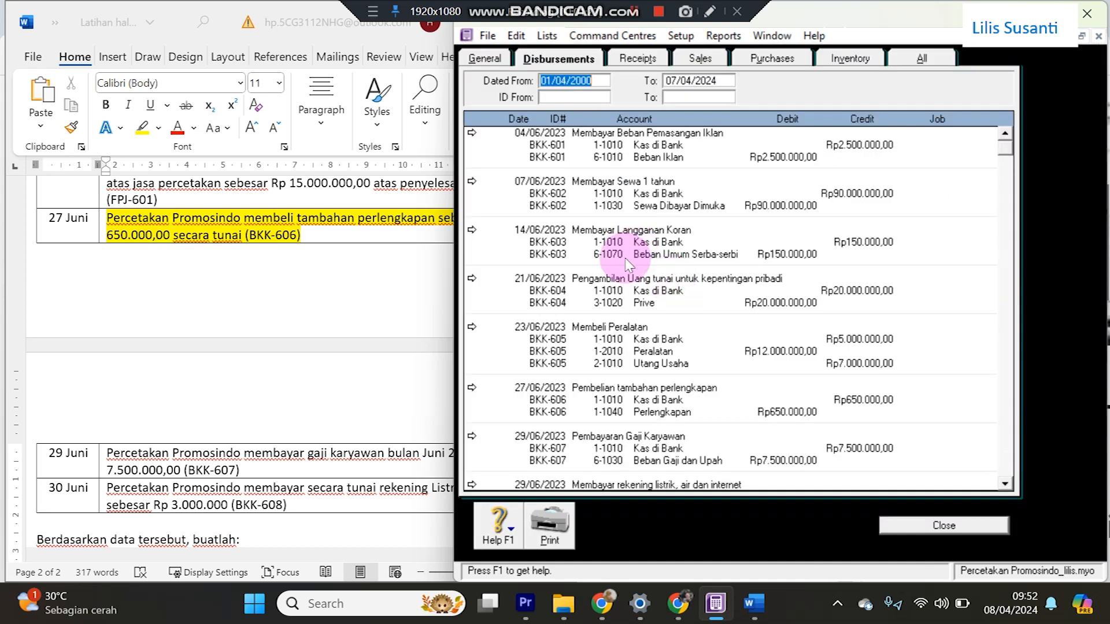
Review the recorded disbursements through BKK-608 and the latest entries in the journal of all transactions.
scroll(629, 263, down, 1)
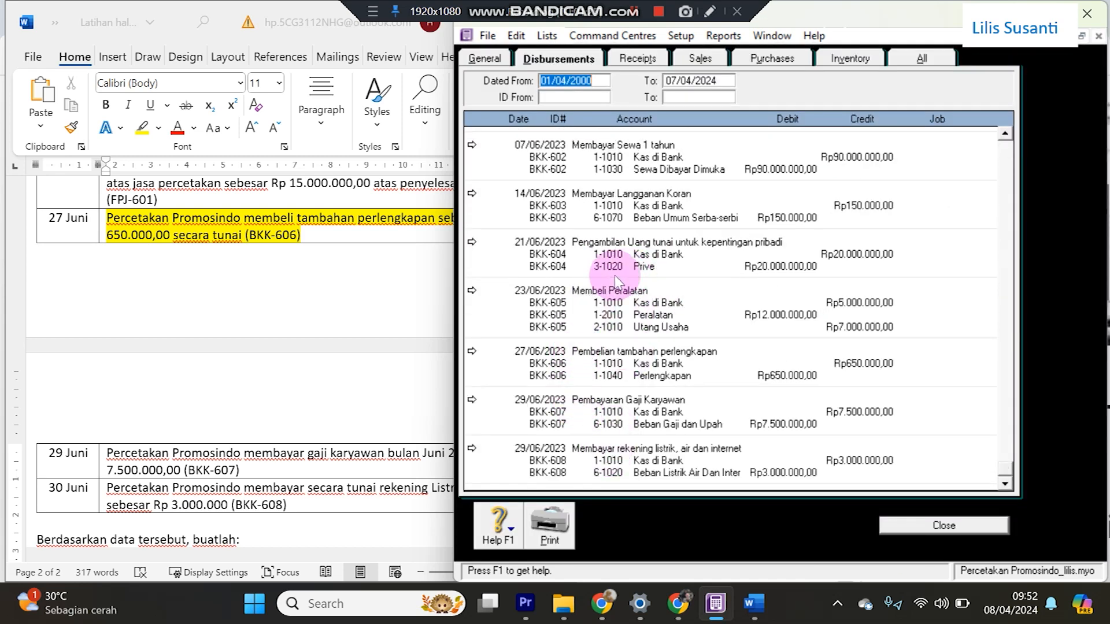
scroll(696, 237, up, 1)
scroll(694, 230, down, 1)
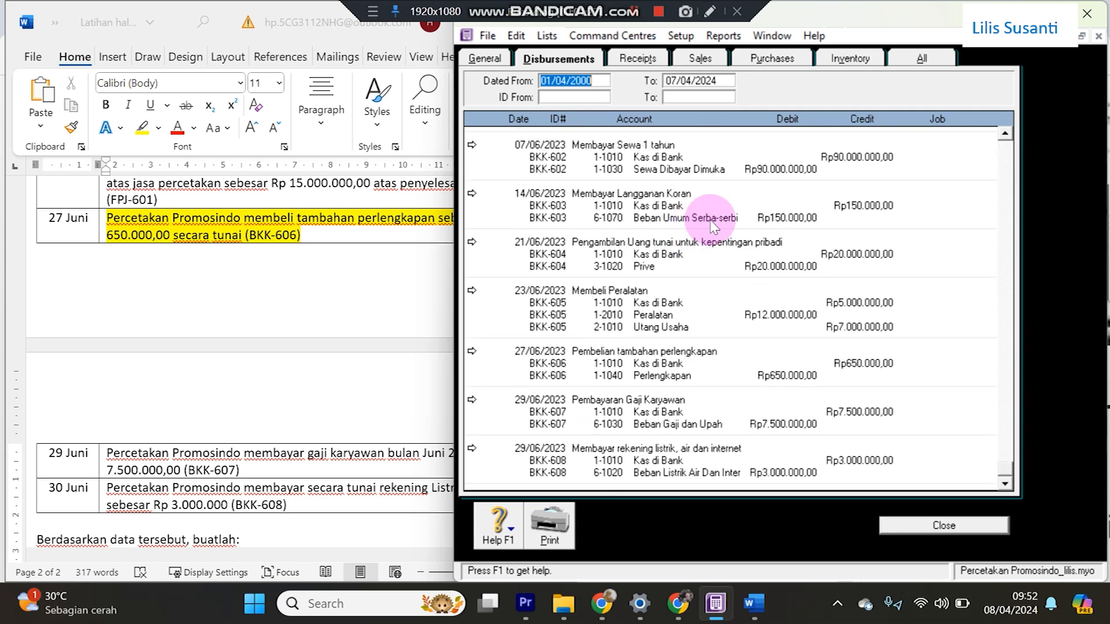
click(921, 58)
scroll(792, 328, down, 5)
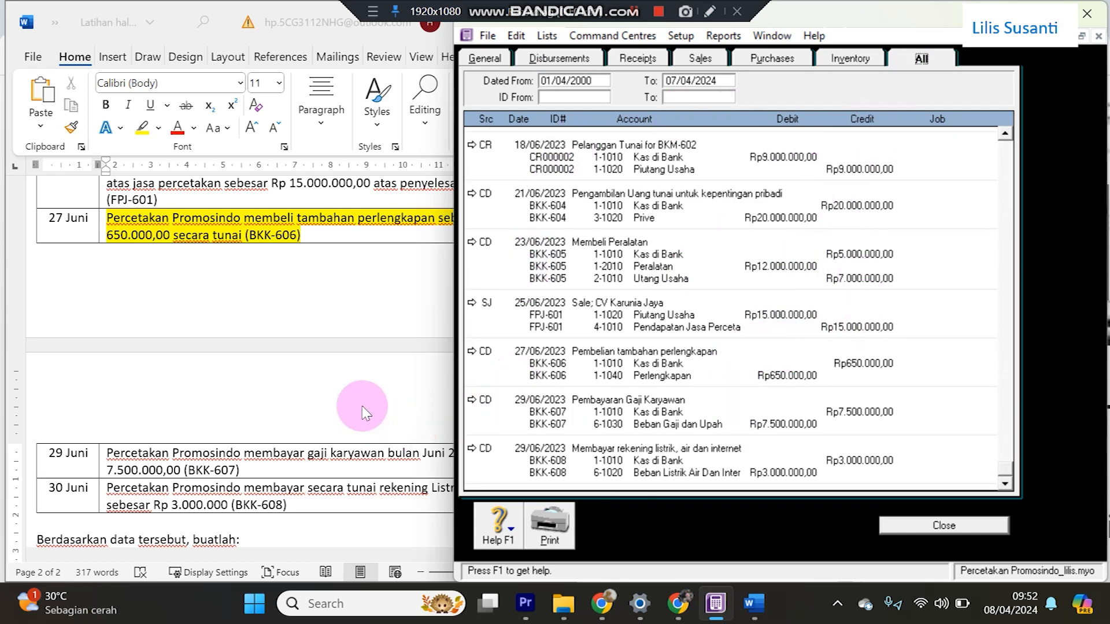
Compare the journal with the June 2023 transaction list in the Word exercise, and close the journal back in ABSS.
click(372, 387)
scroll(372, 387, up, 3)
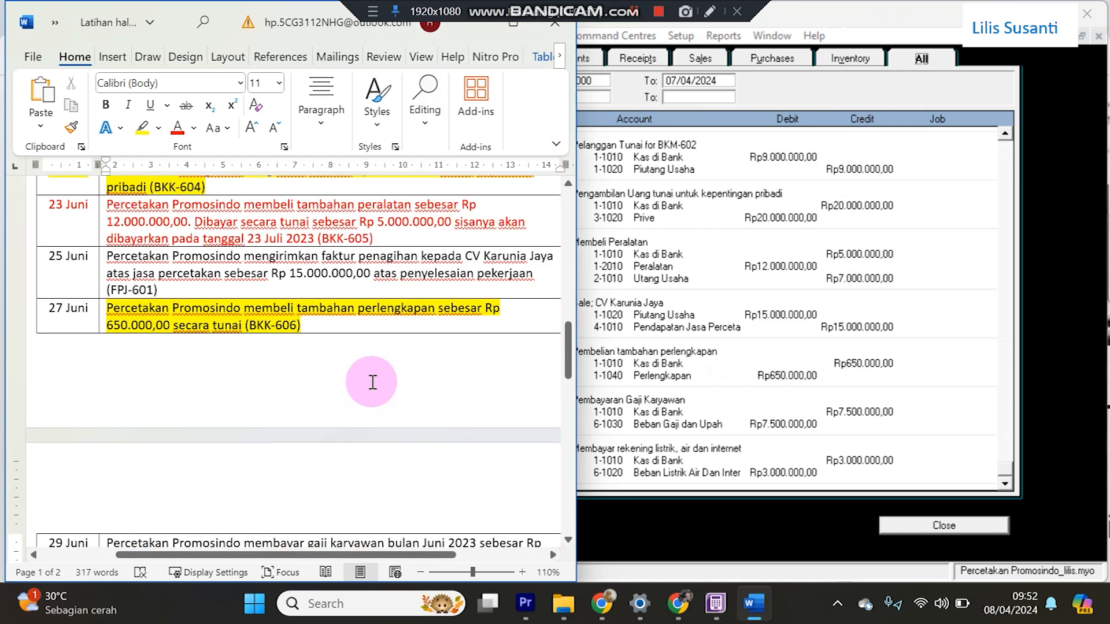
scroll(373, 382, up, 5)
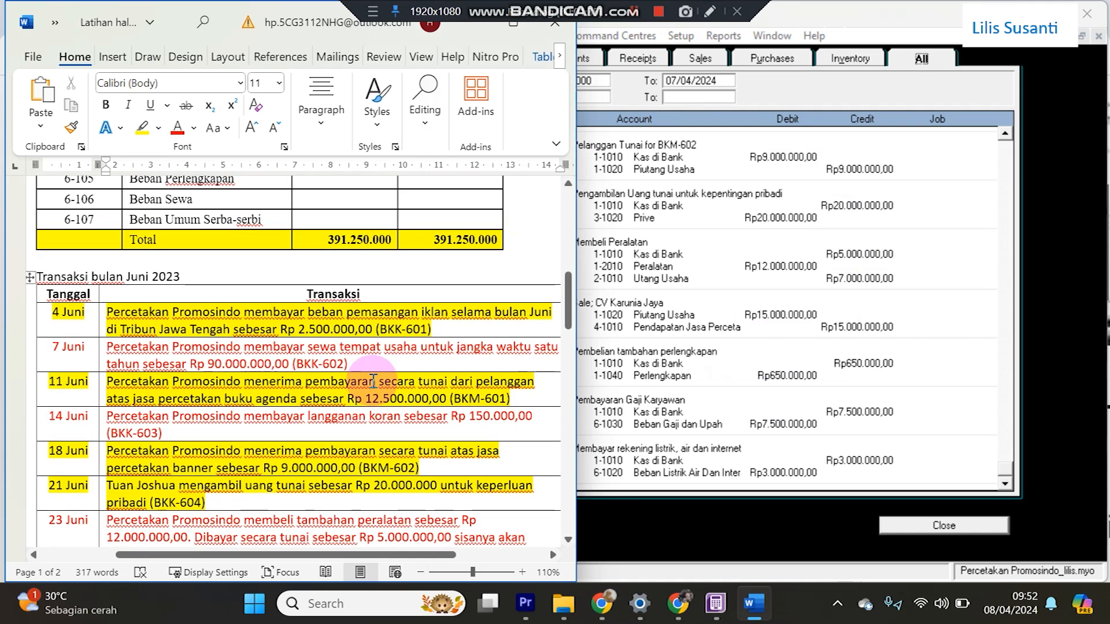
scroll(373, 381, down, 1)
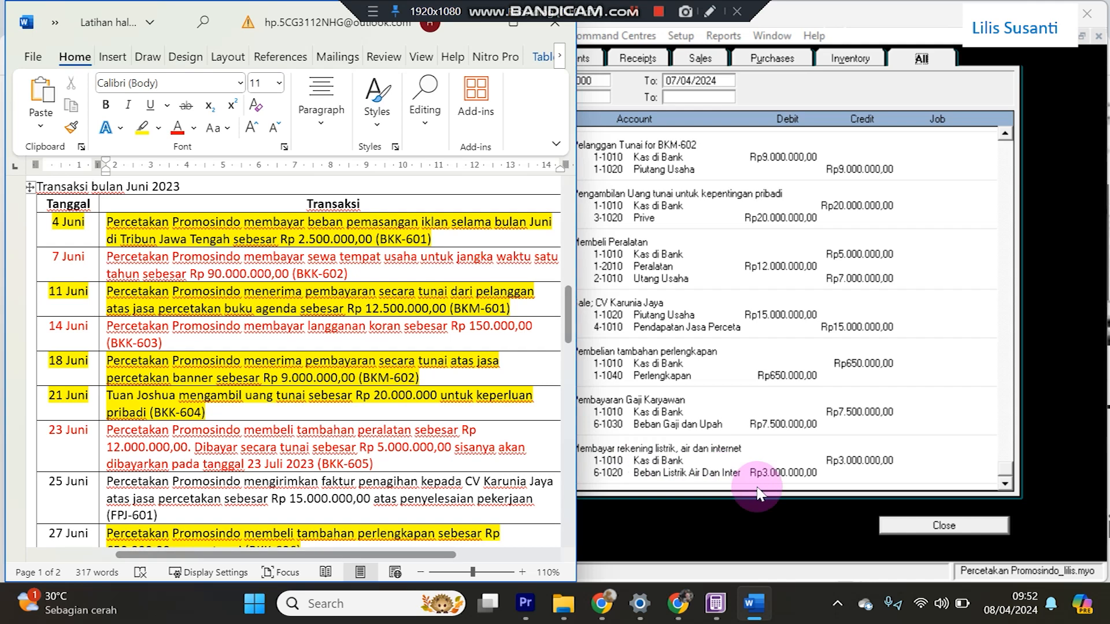
click(819, 515)
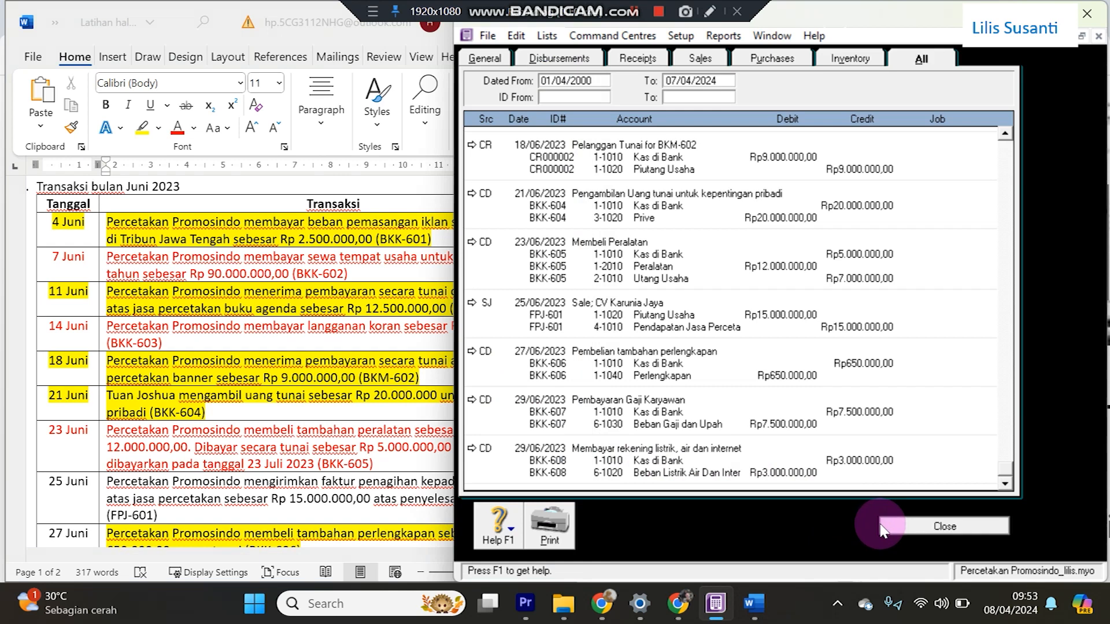
click(883, 527)
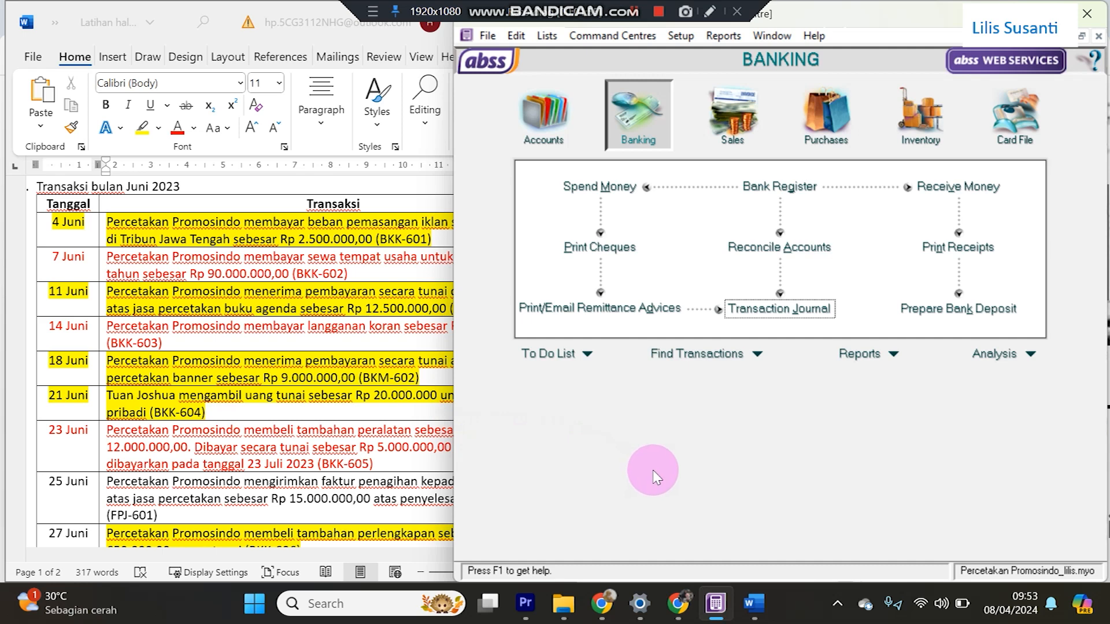
click(860, 355)
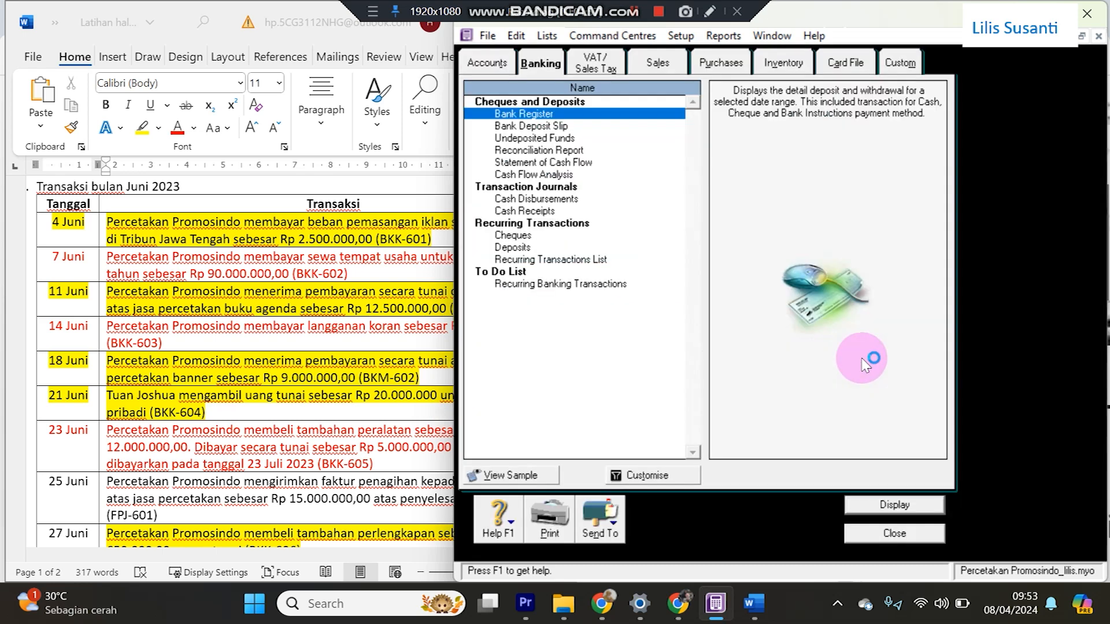
click(488, 62)
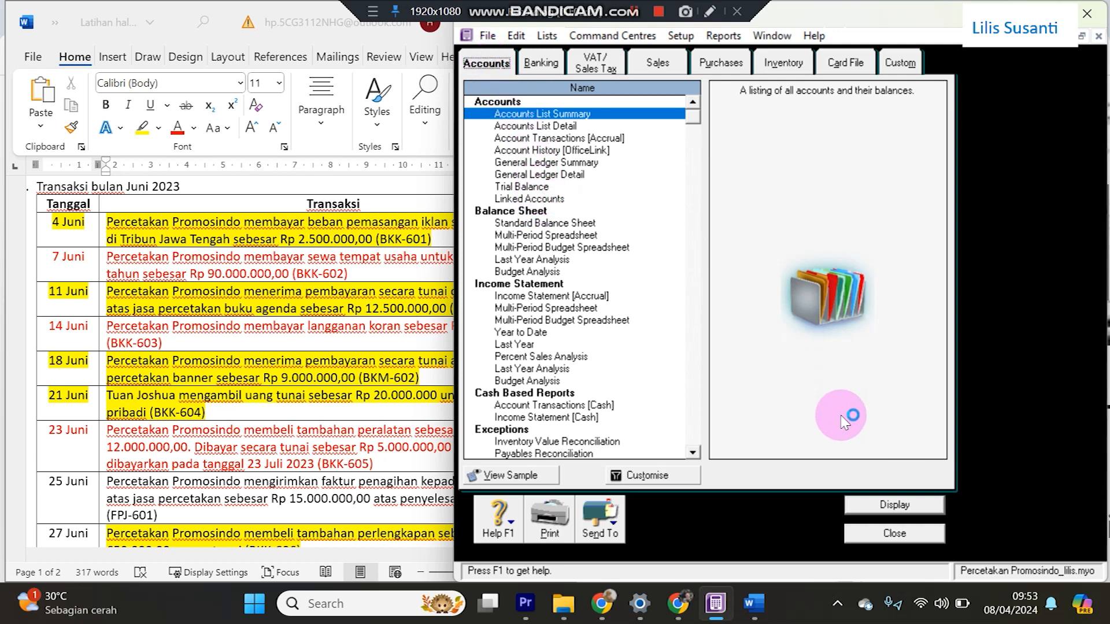
click(861, 533)
Display the Trial Balance report from the accounts reports with June as the selected period.
click(861, 354)
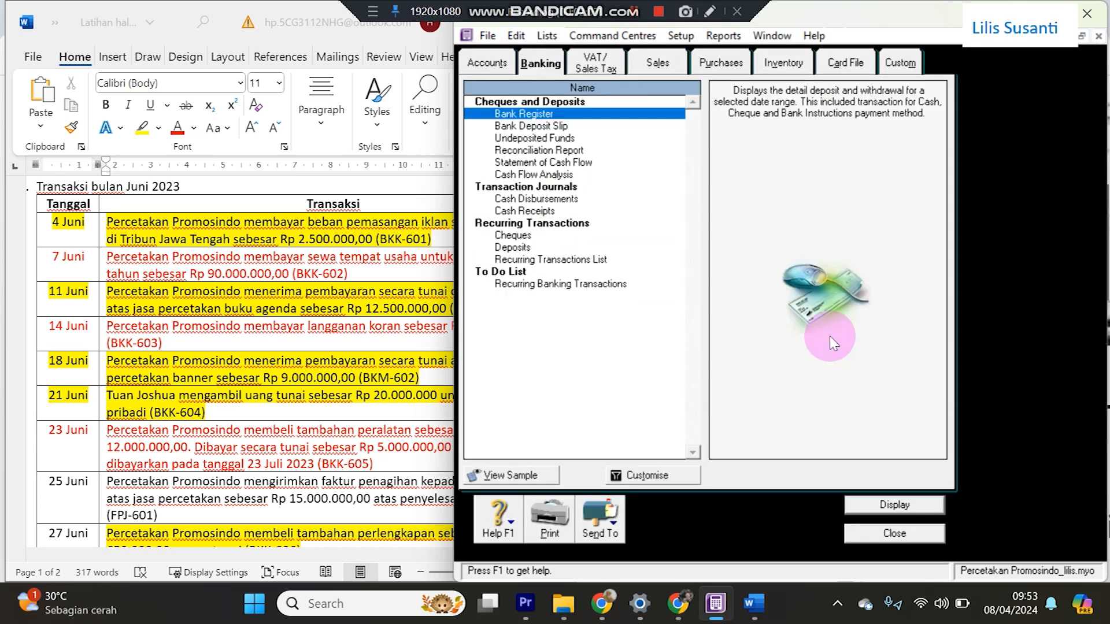
click(483, 63)
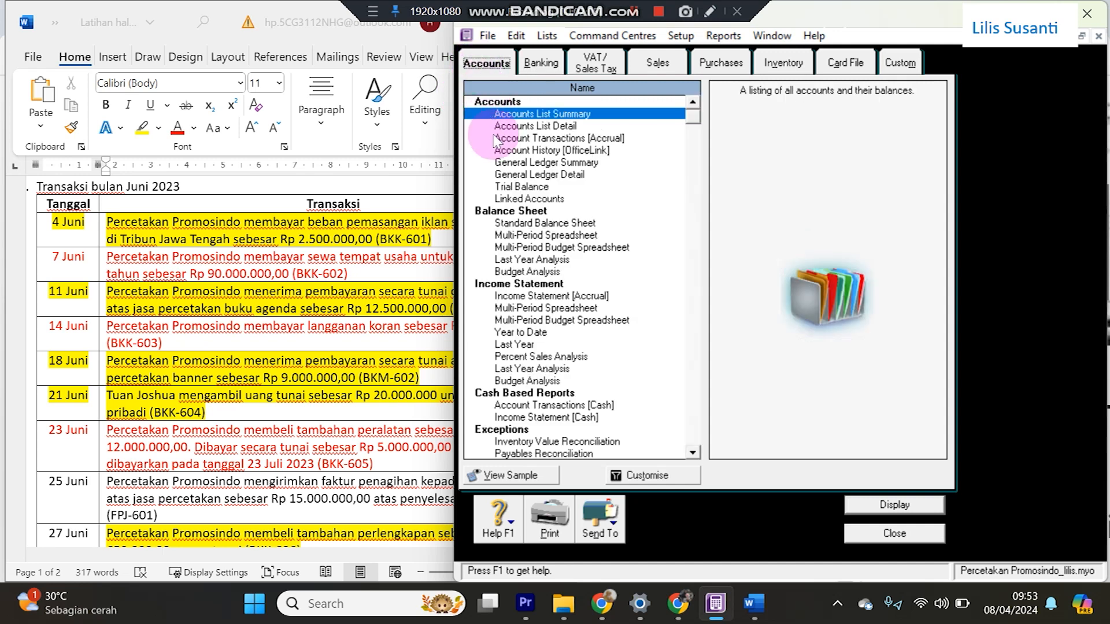
double_click(511, 188)
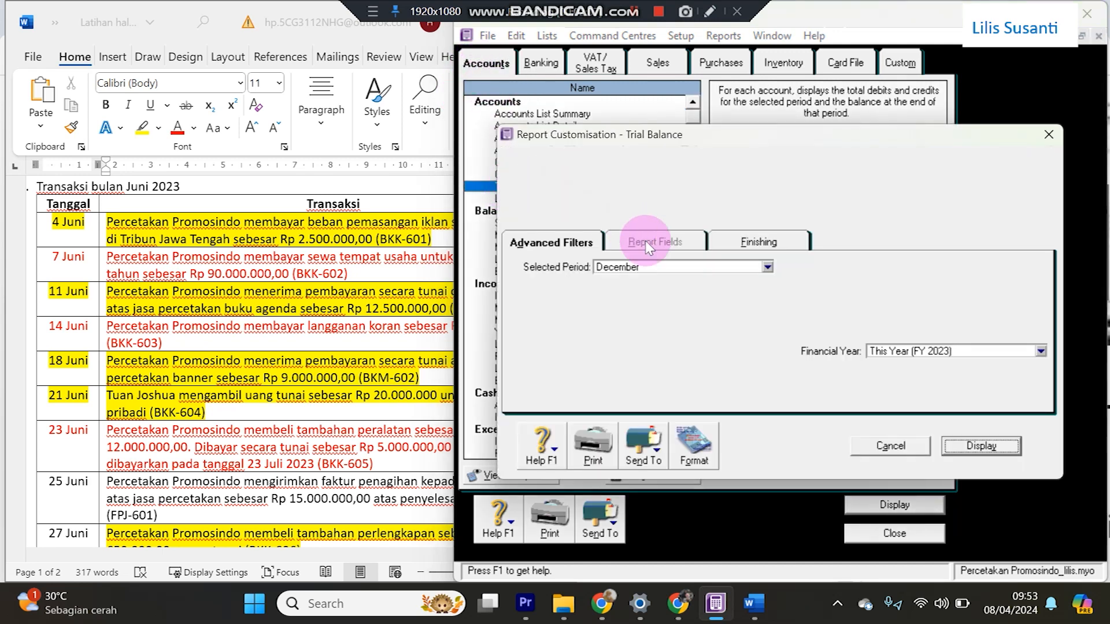
click(657, 264)
click(636, 340)
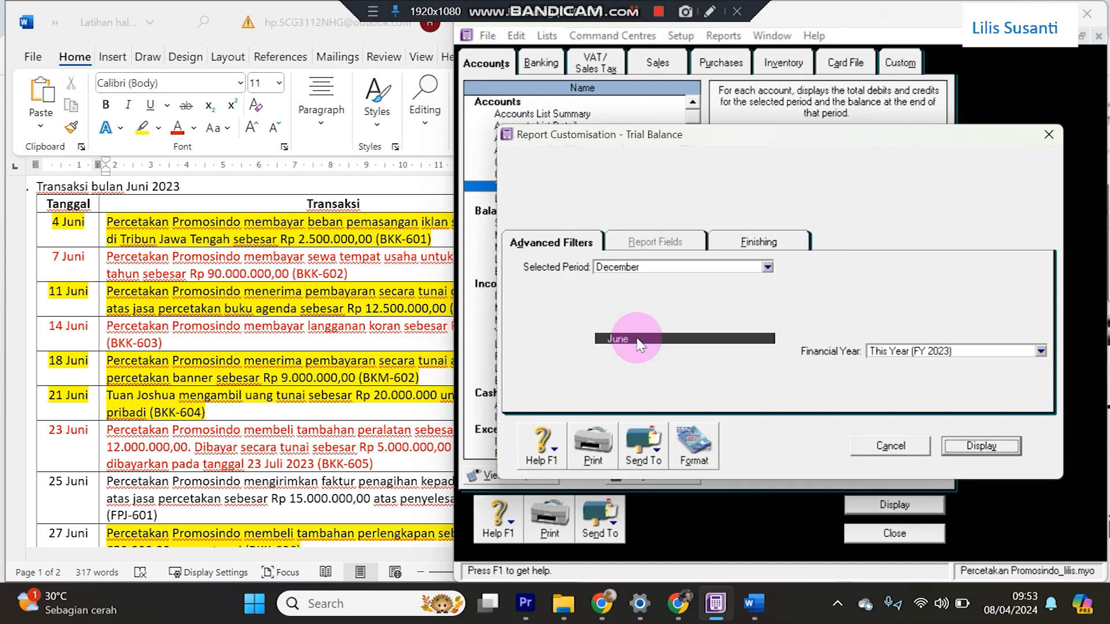
click(959, 445)
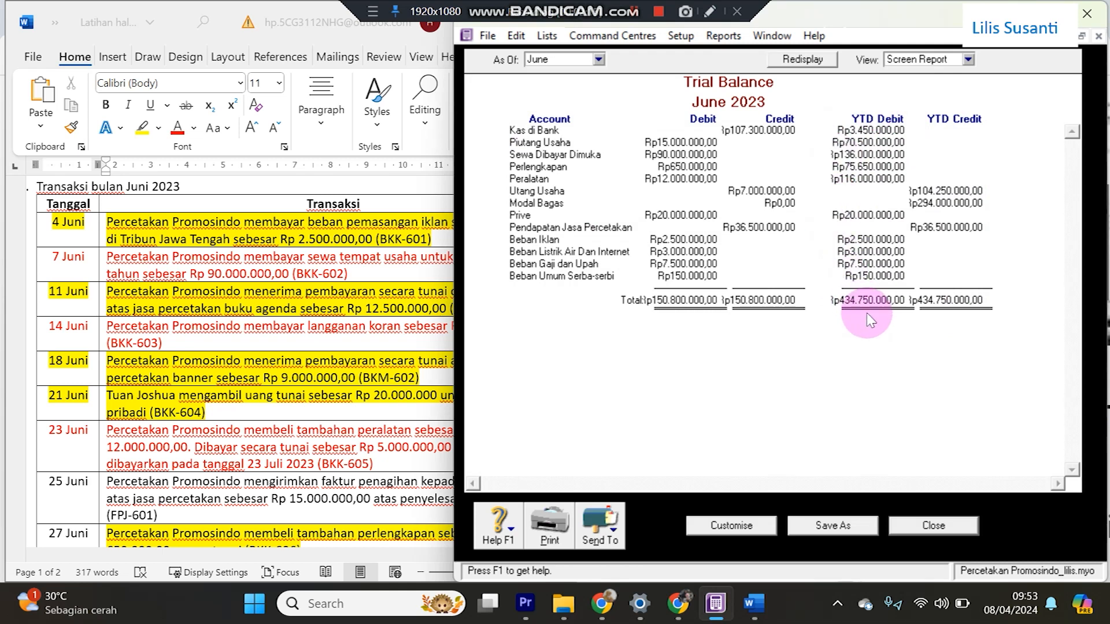
In the Word exercise, examine the 31 Mei 2023 opening trial balance and the June transactions against the ABSS trial balance.
click(330, 361)
scroll(331, 361, up, 3)
scroll(331, 361, up, 10)
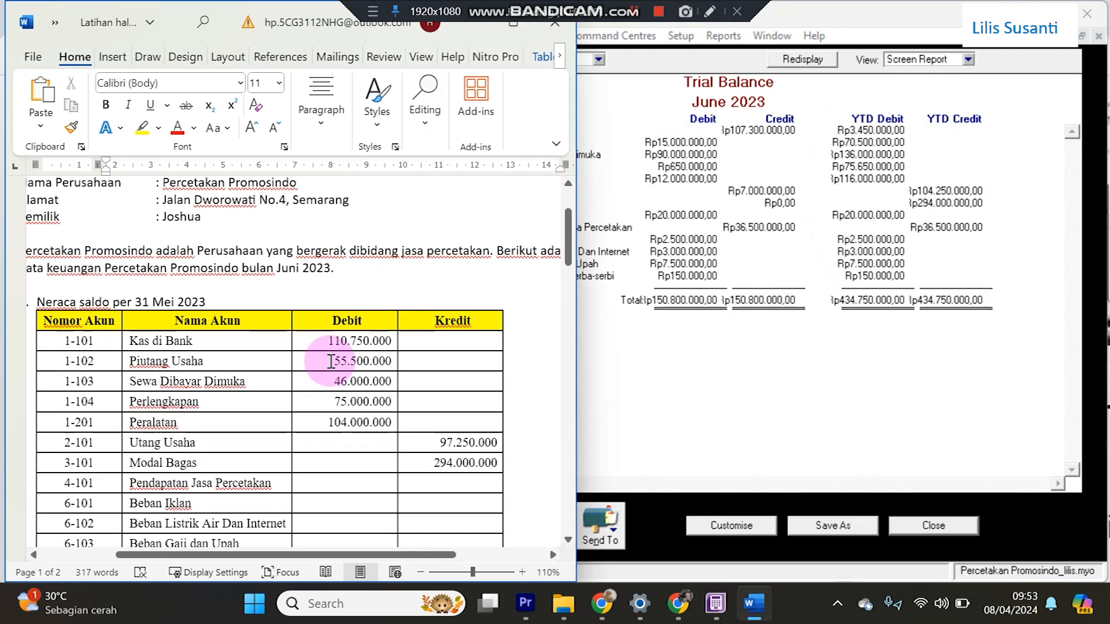
scroll(330, 361, down, 12)
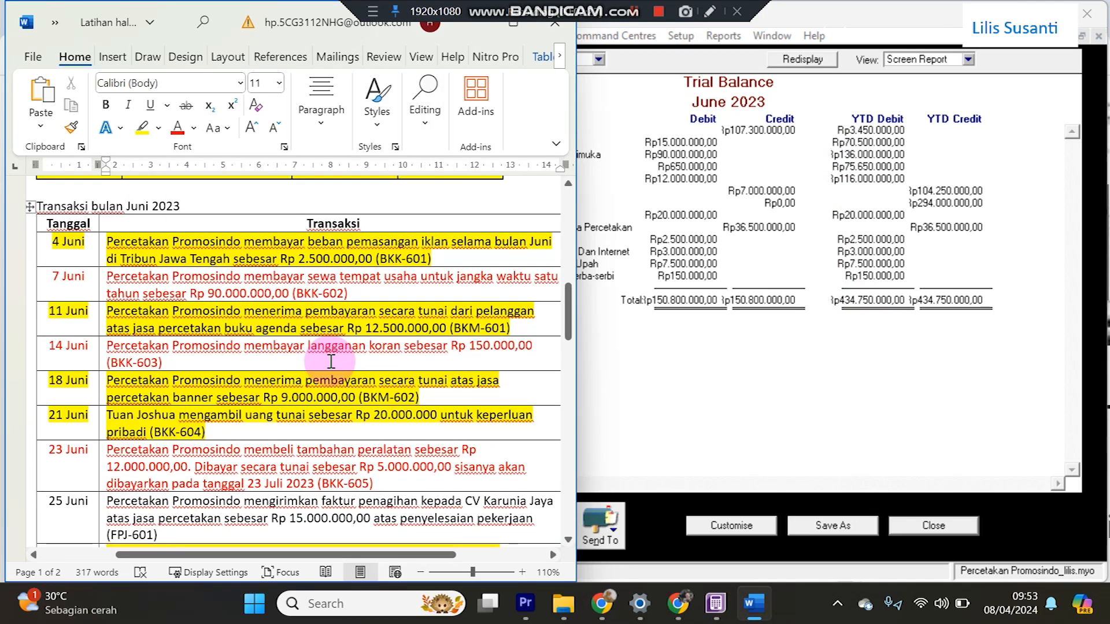
Back in ABSS, export the June trial balance as a PDF named Trial Balance in the Percetakan Promosindo folder.
click(708, 357)
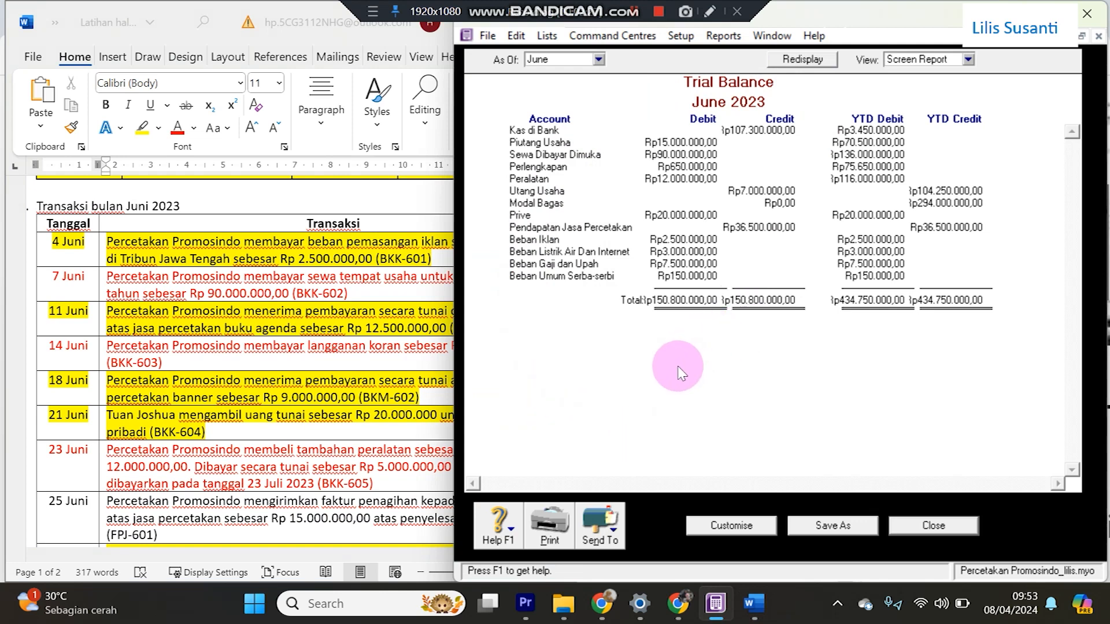
click(610, 535)
click(616, 498)
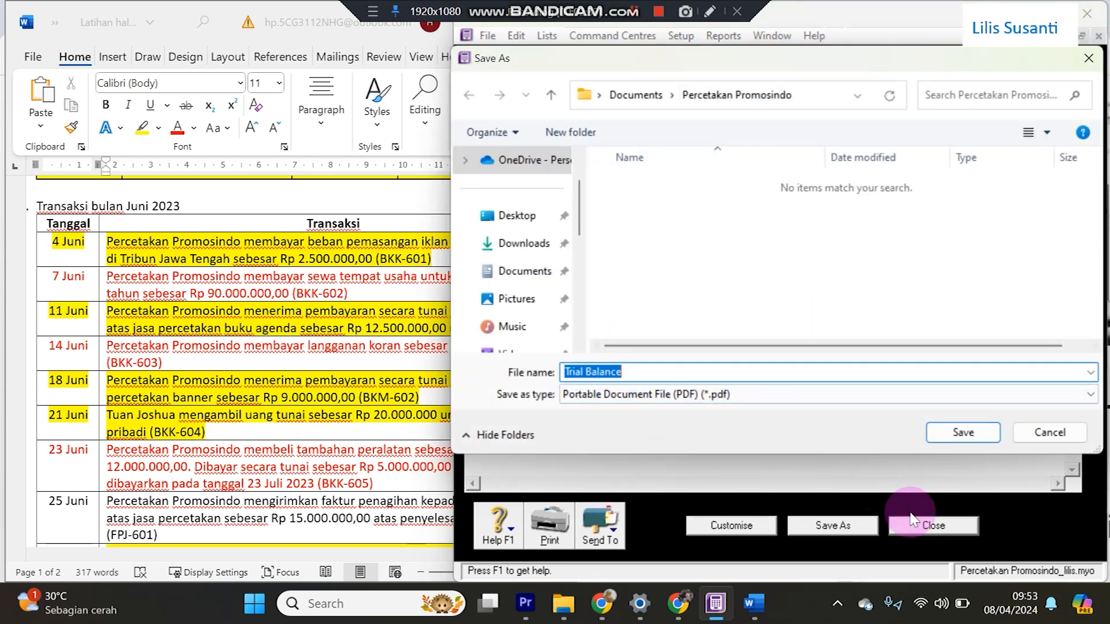
click(960, 434)
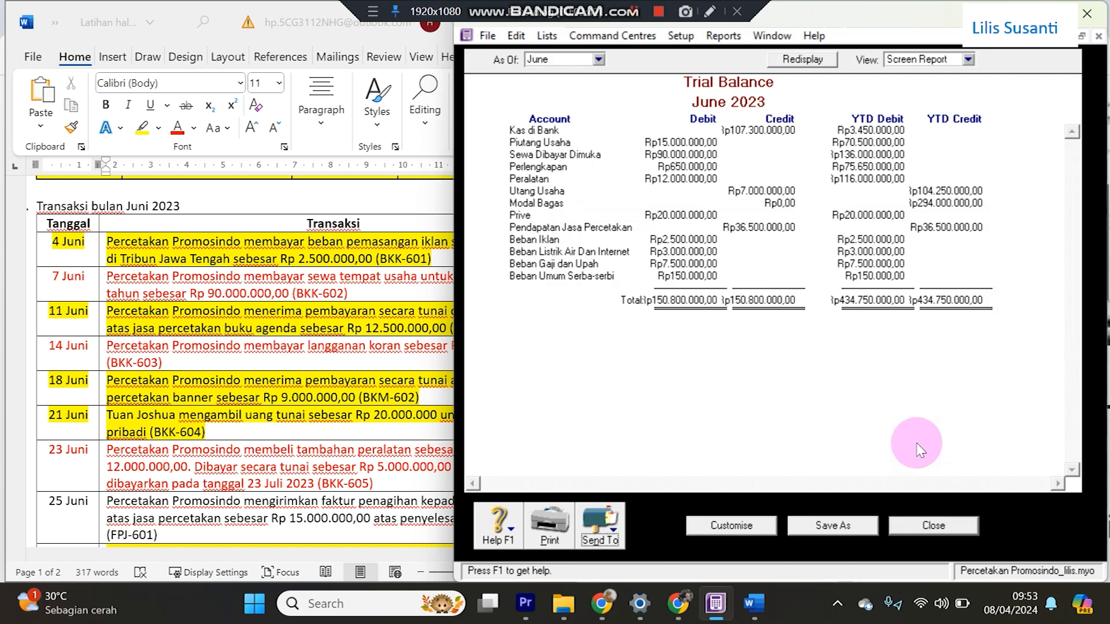
Narrow the ABSS window and review the Word exercise's opening trial balance, June transactions and file name details.
drag(451, 292, 534, 294)
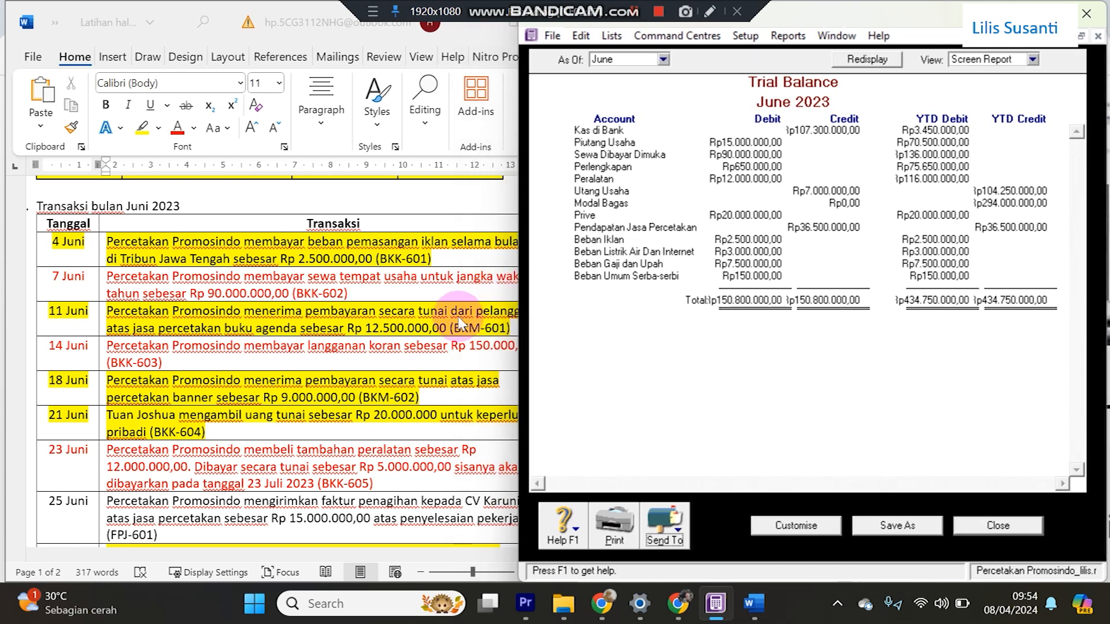
click(429, 325)
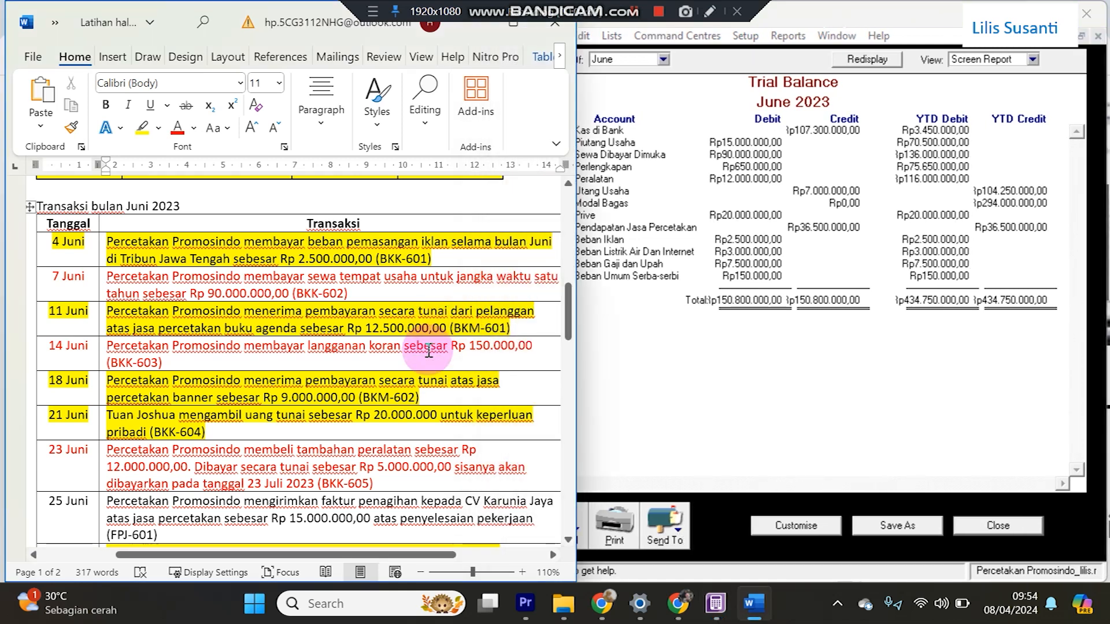
scroll(428, 351, up, 12)
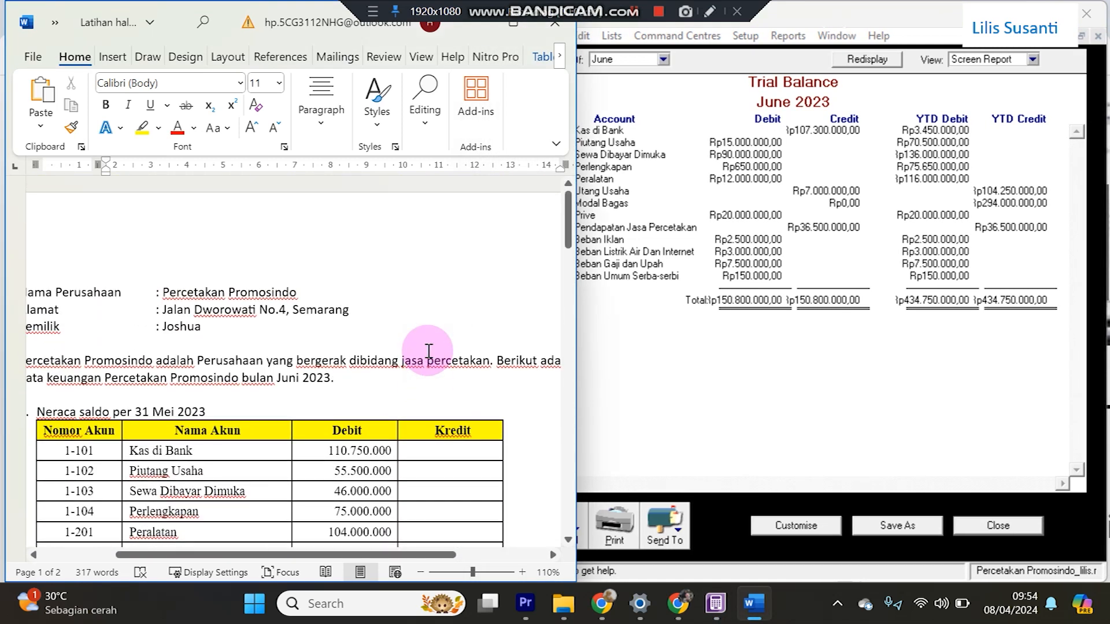
scroll(428, 350, down, 12)
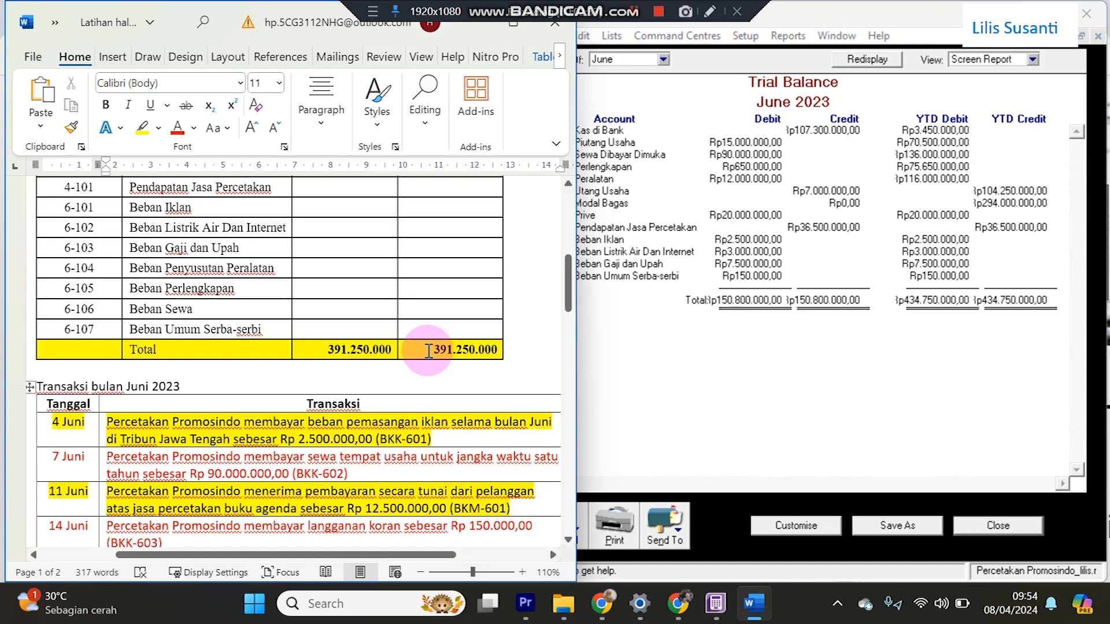
click(150, 23)
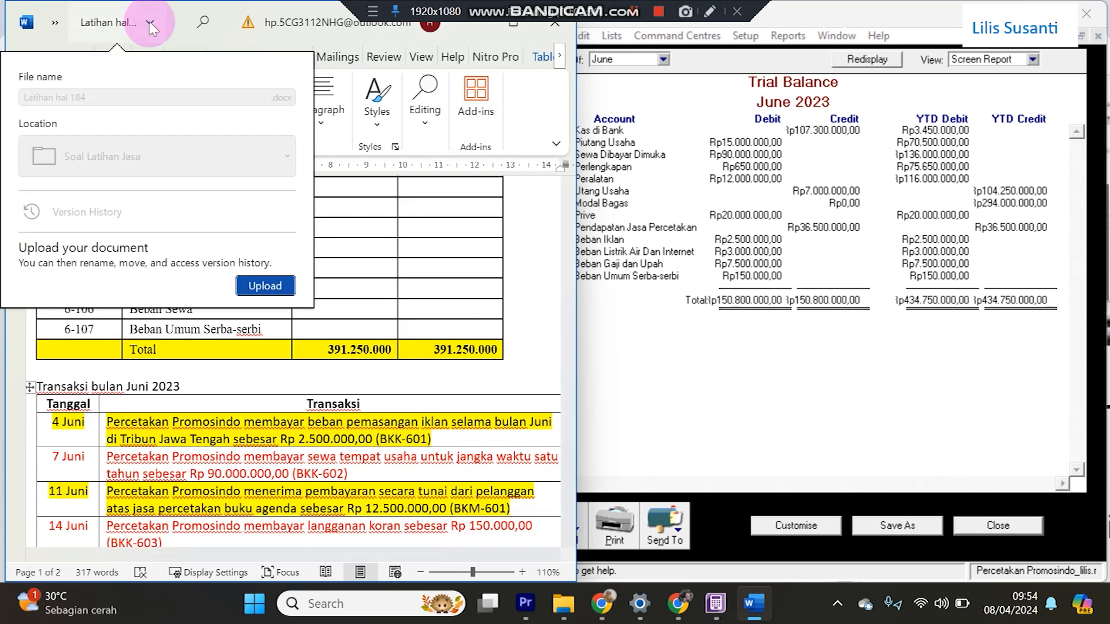
click(384, 280)
scroll(373, 325, down, 4)
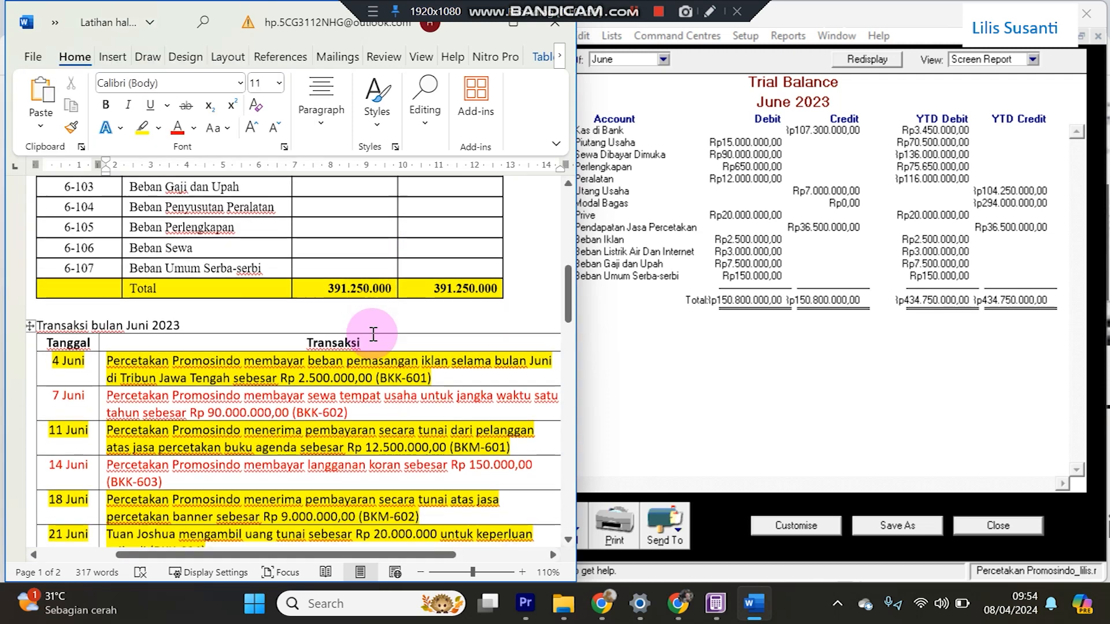
Back in ABSS, narrow the window further so the Word transaction table shows more fully beside the trial balance.
click(679, 400)
mouse_move(517, 374)
mouse_down()
mouse_move(554, 373)
mouse_move(540, 373)
mouse_up()
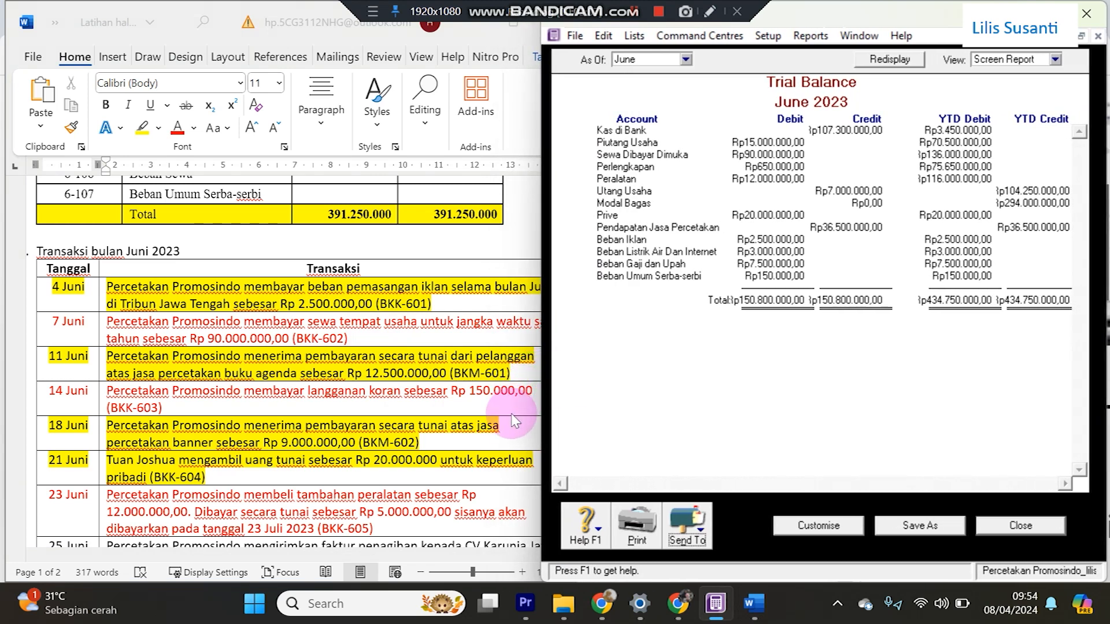
scroll(480, 462, down, 1)
scroll(480, 462, down, 1)
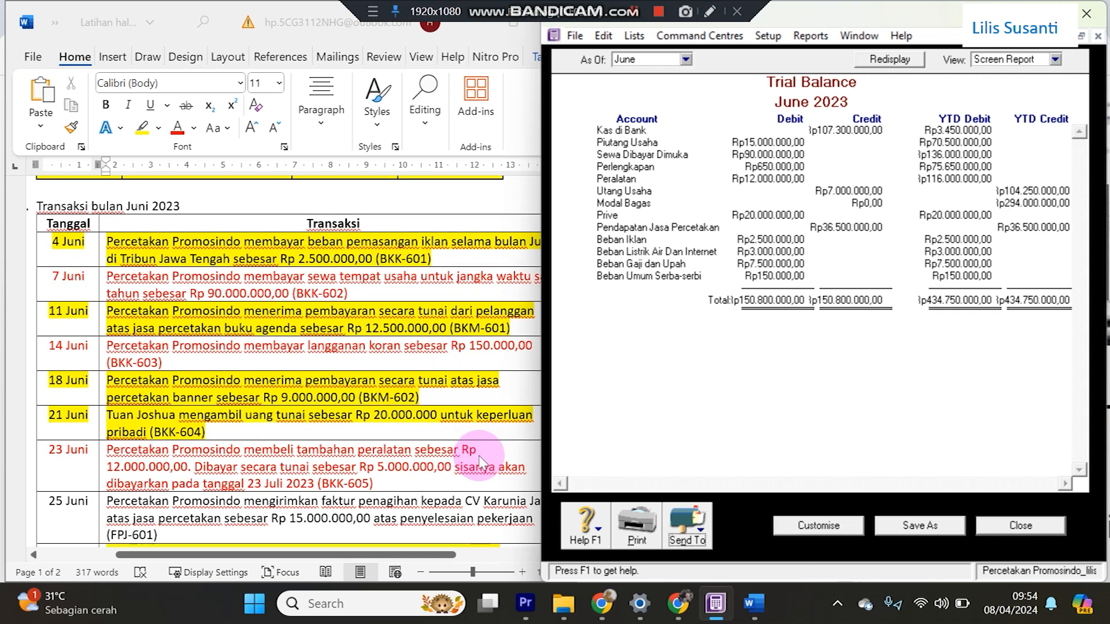